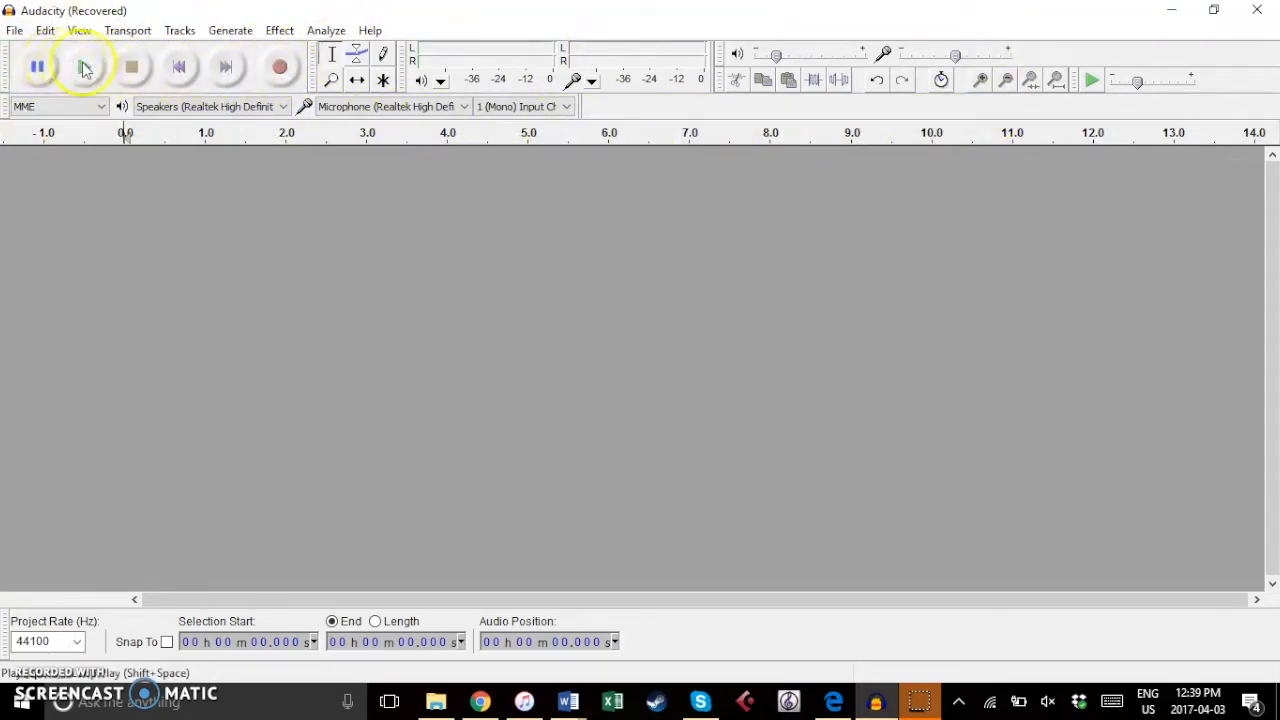
Record a voice take of about 6.5 s, then a second take of about 2 s on a new track from the start.
left_click(283, 68)
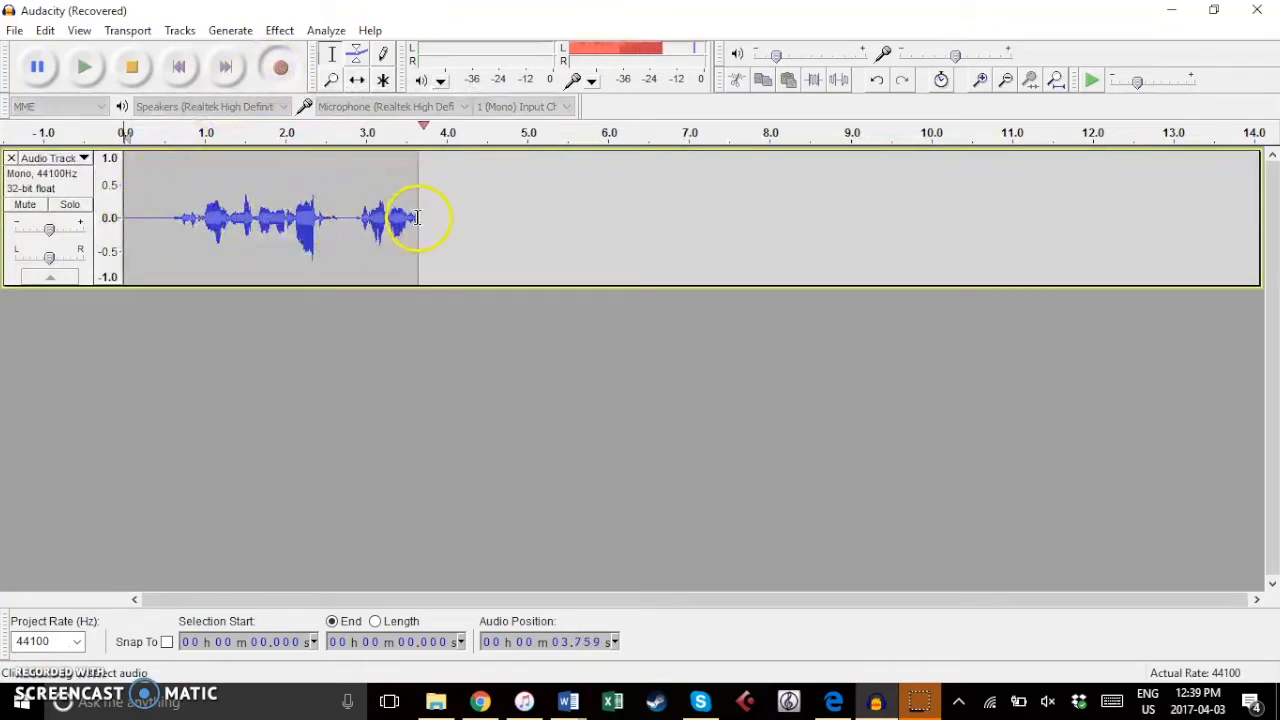
left_click(133, 66)
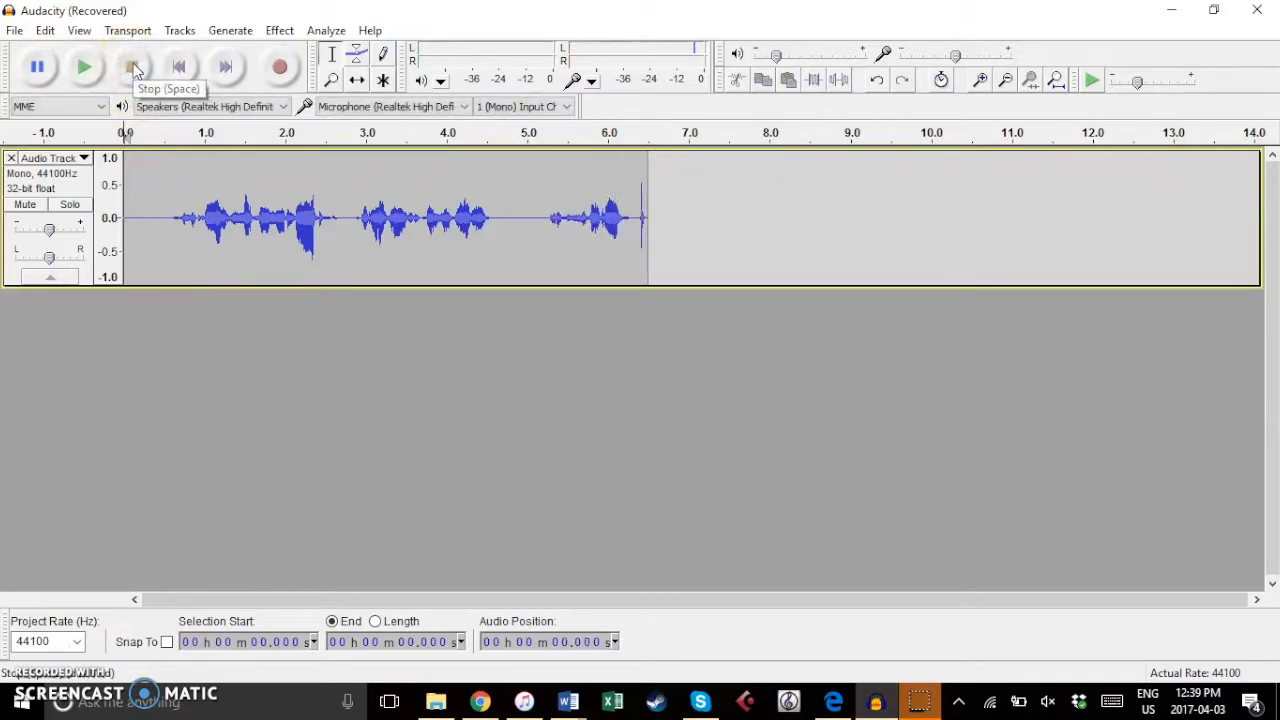
left_click(127, 158)
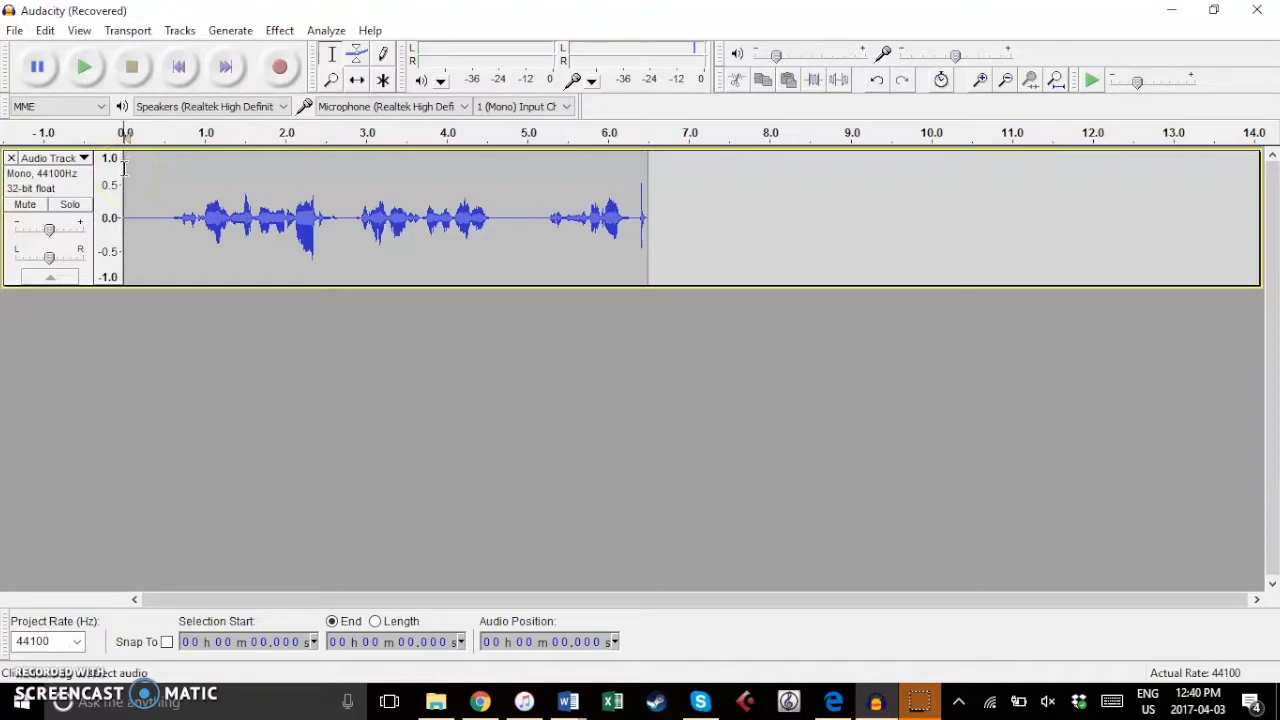
left_click(286, 68)
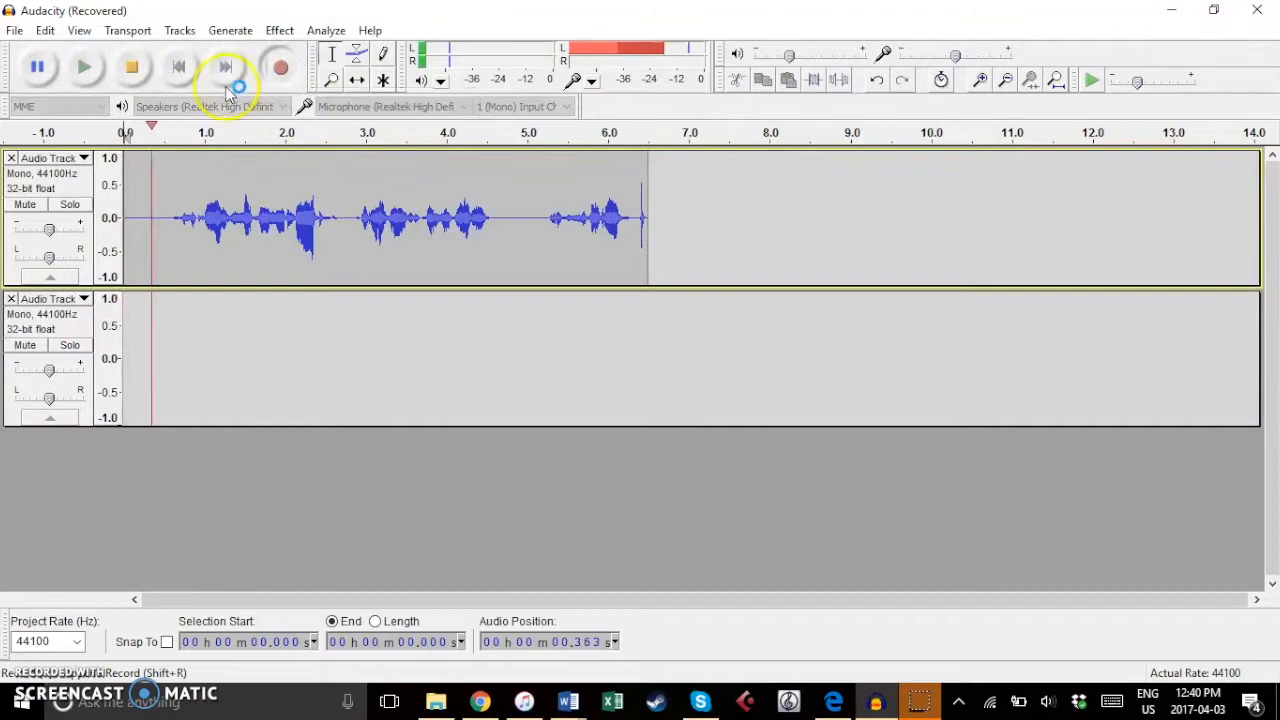
left_click(128, 68)
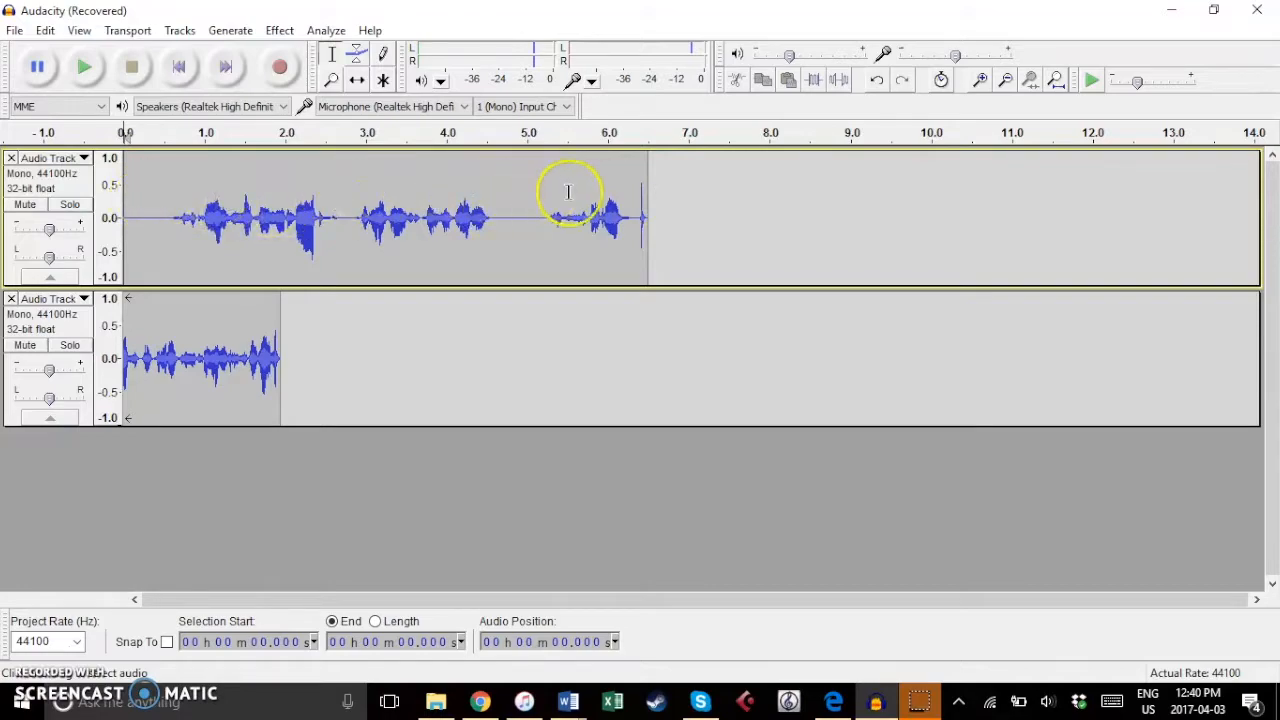
Record a third voice take of about 2.3 s on a new track, starting from 6.687 s just past the first clip.
left_click(665, 205)
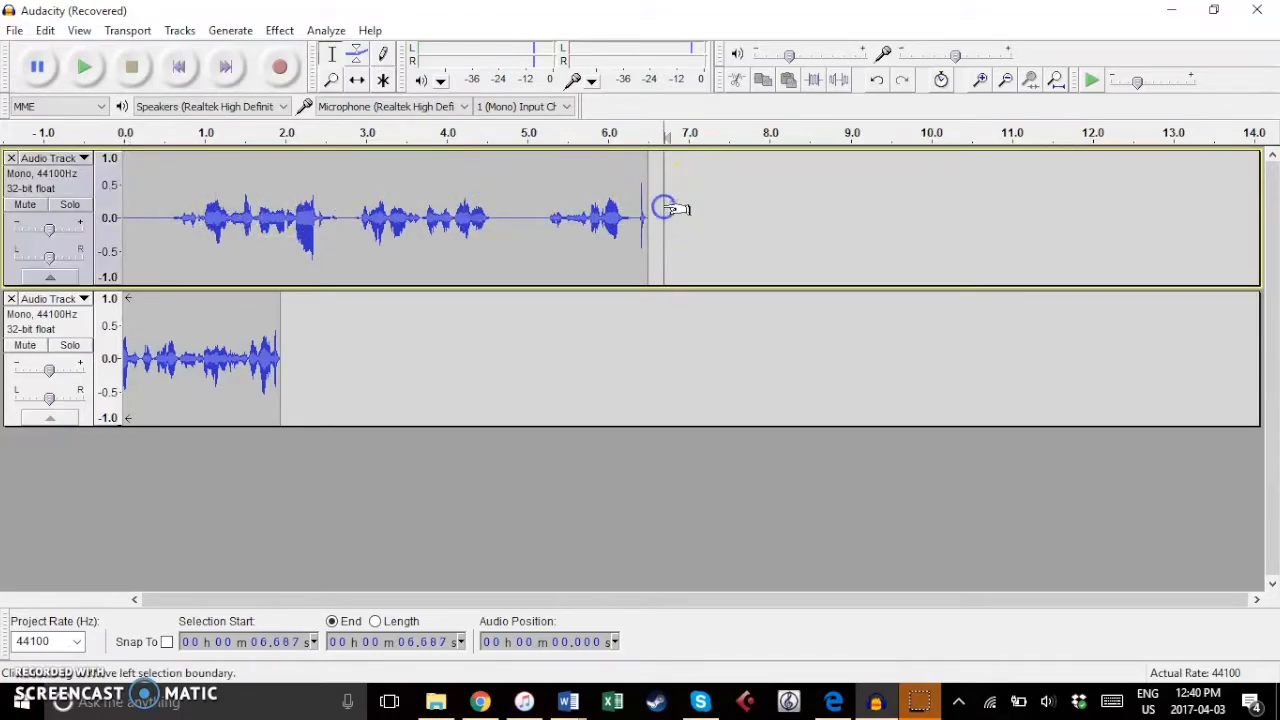
left_click(280, 66)
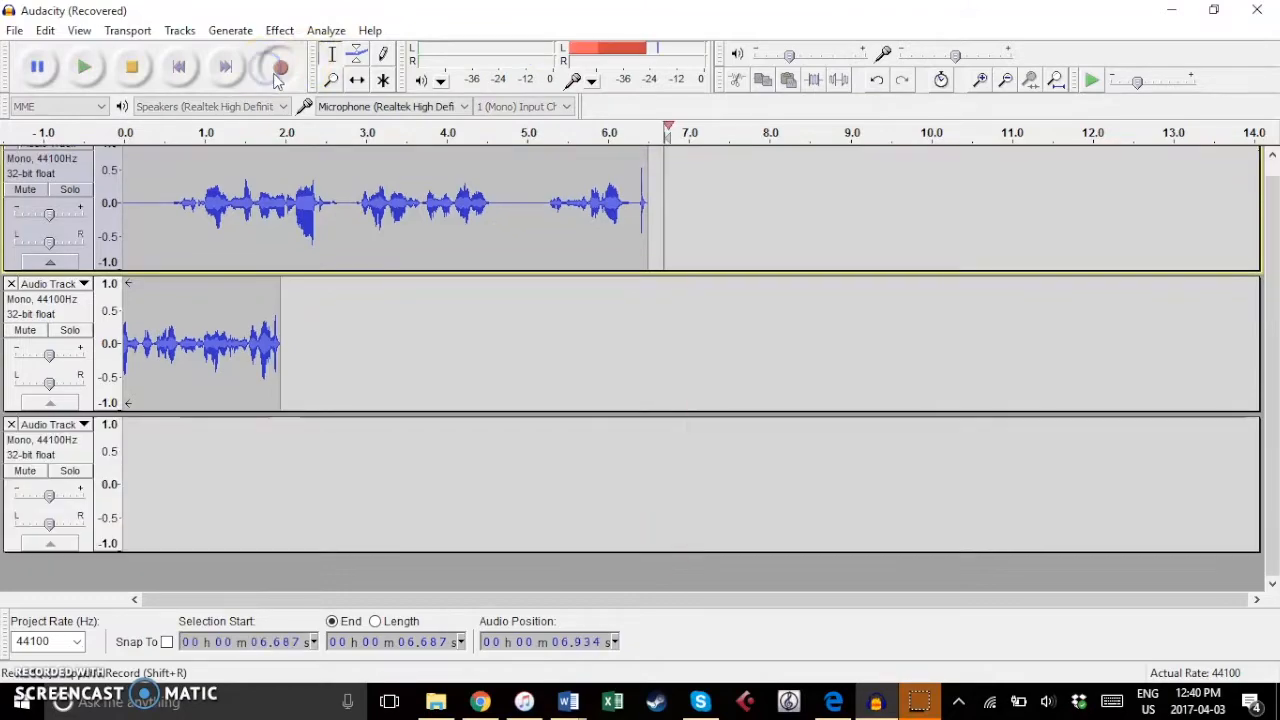
left_click(131, 66)
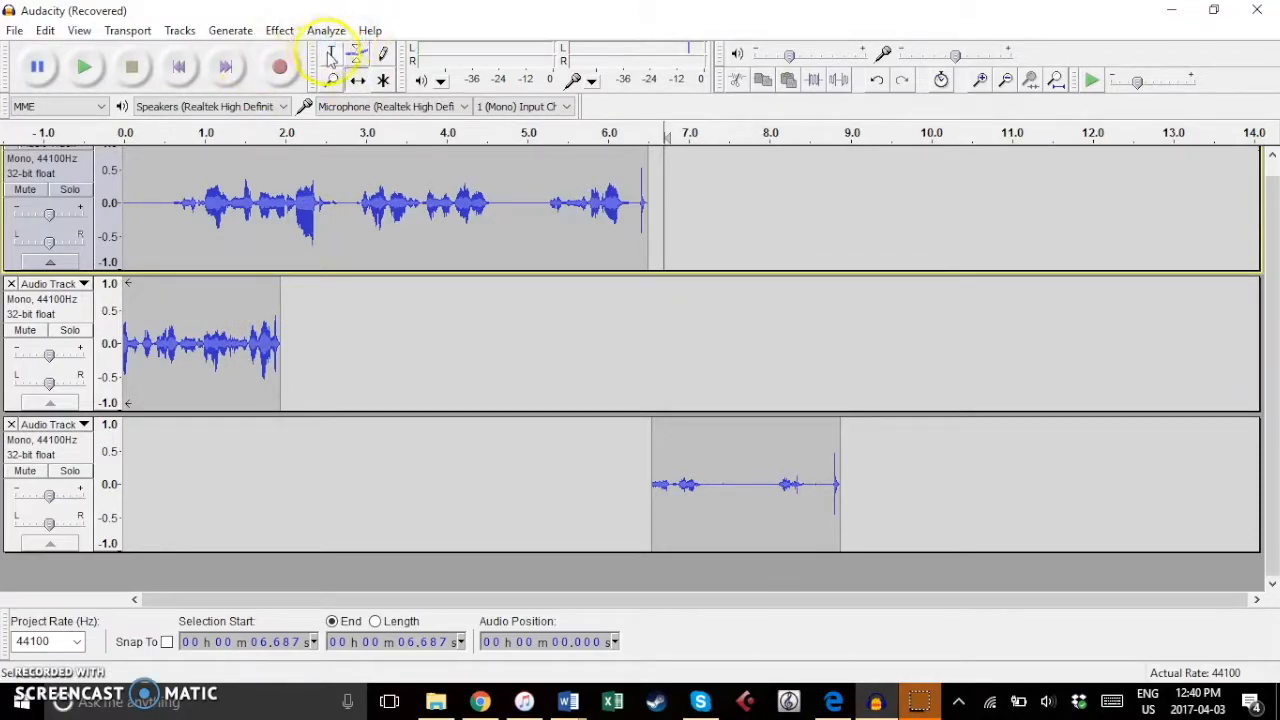
Move the second and third takes into the first track with the Time Shift Tool, placing them end to end after its clip.
left_click(357, 79)
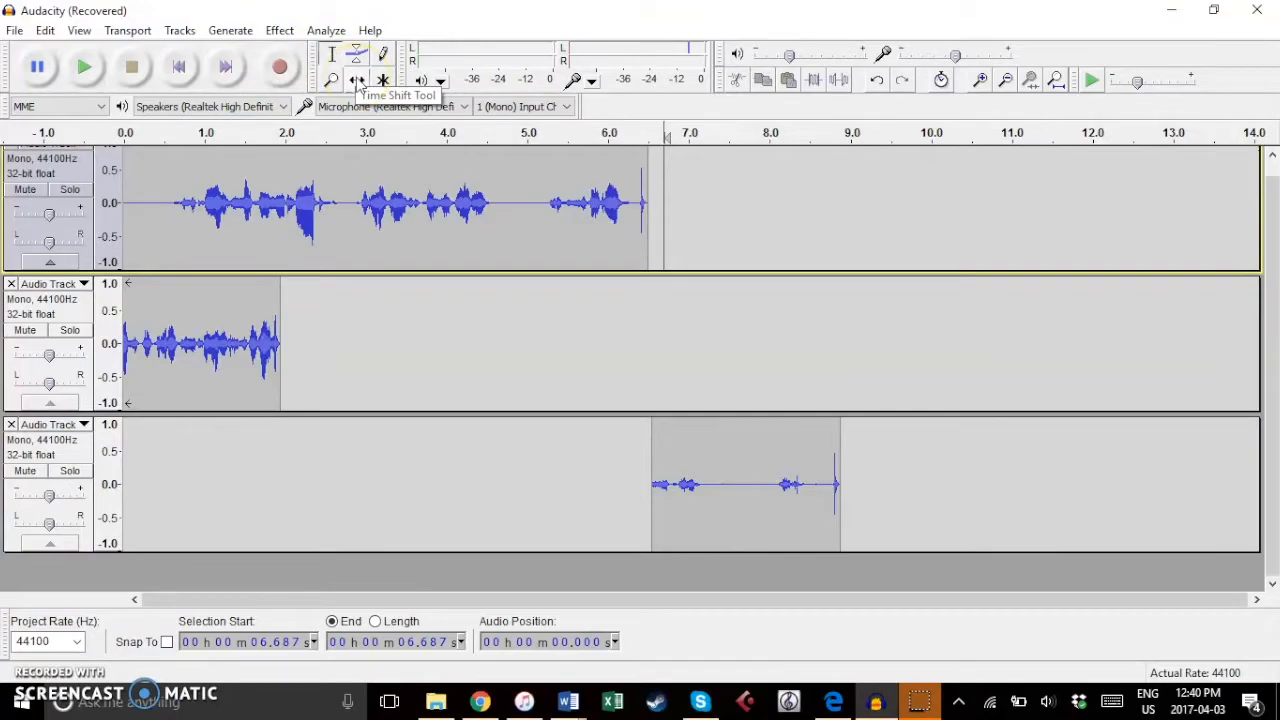
left_click_drag(240, 292, 740, 210)
left_click_drag(709, 477, 889, 154)
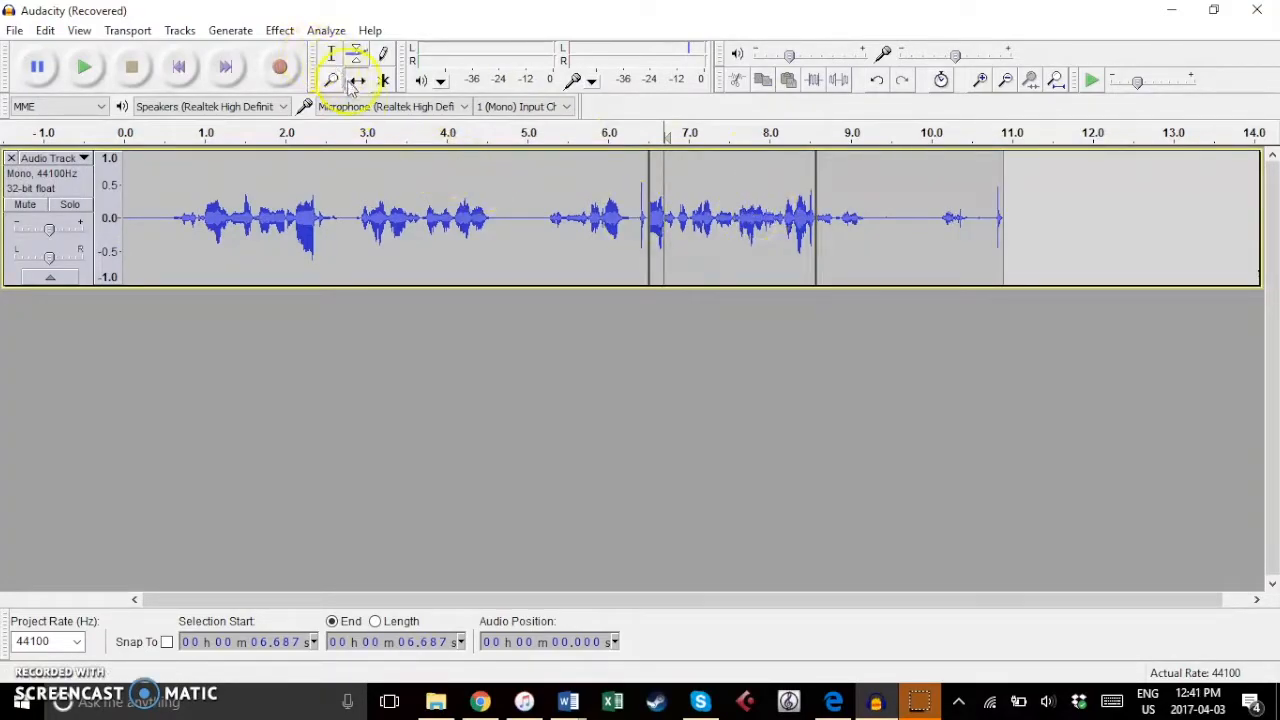
Shift the three clips about 1.5 s to the right one by one, keeping them adjacent, and return to the Selection Tool.
left_click_drag(869, 163, 997, 163)
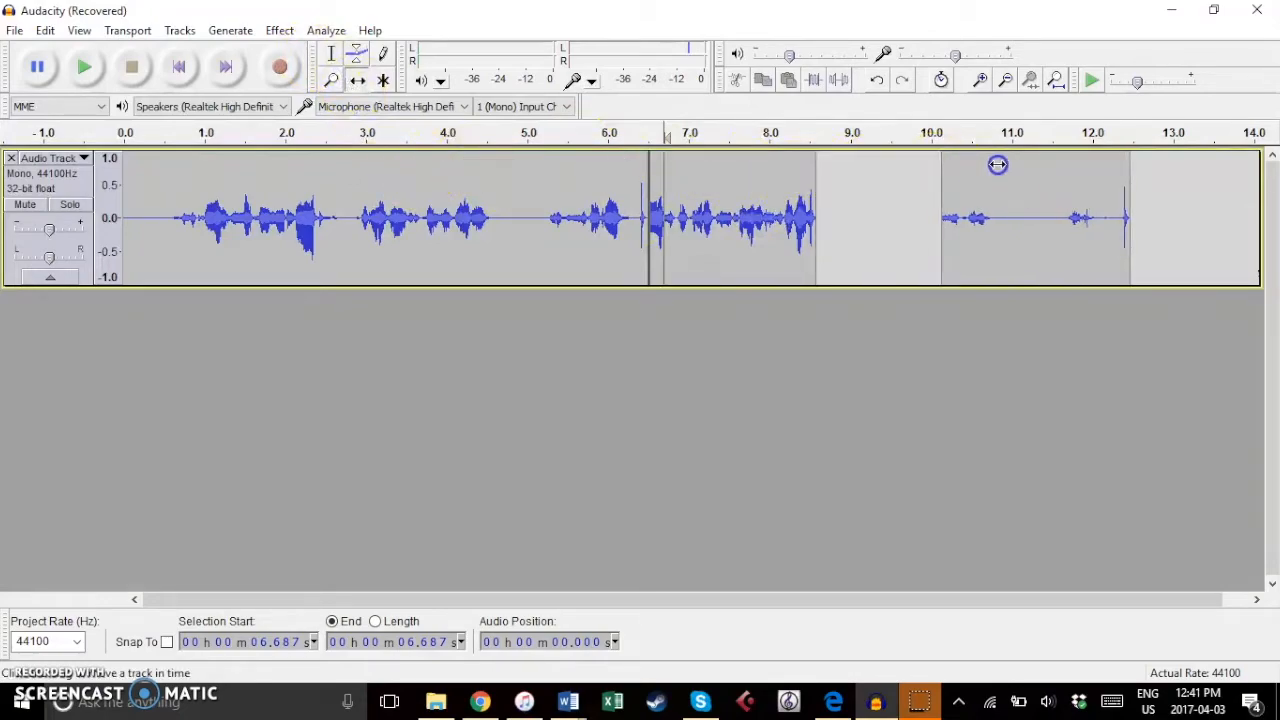
left_click_drag(768, 171, 899, 171)
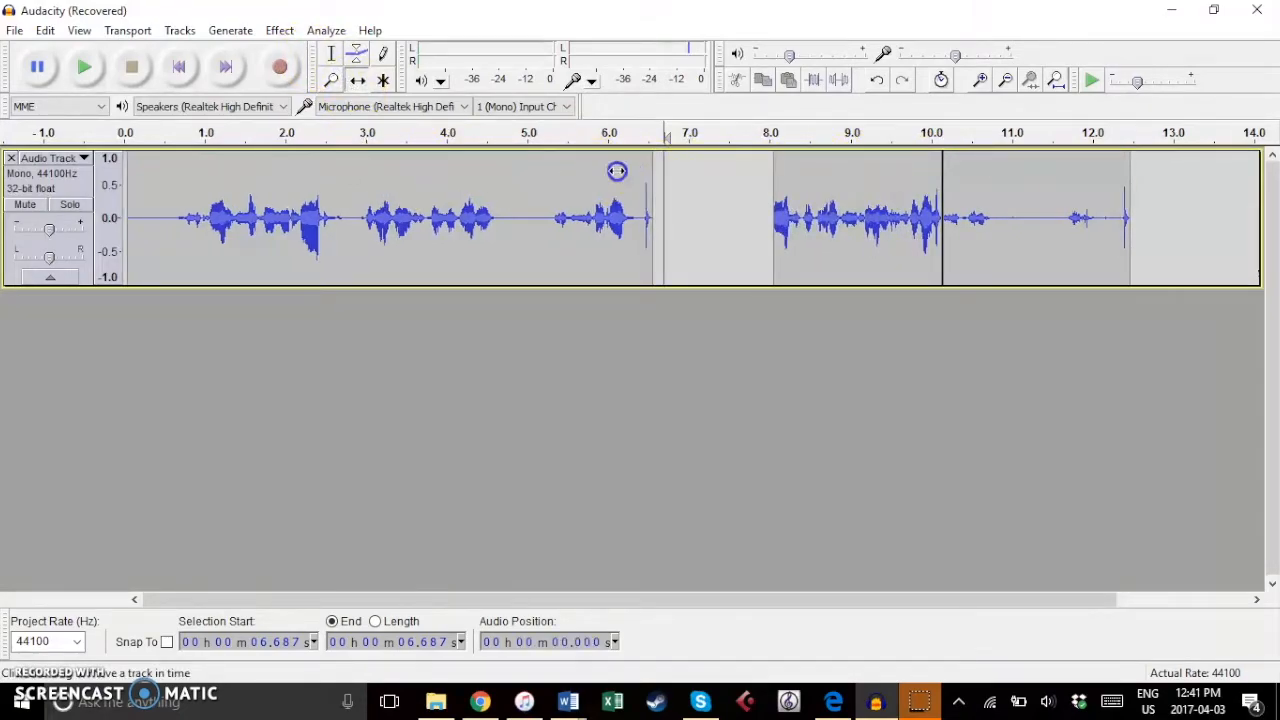
left_click_drag(603, 171, 727, 171)
key("F1")
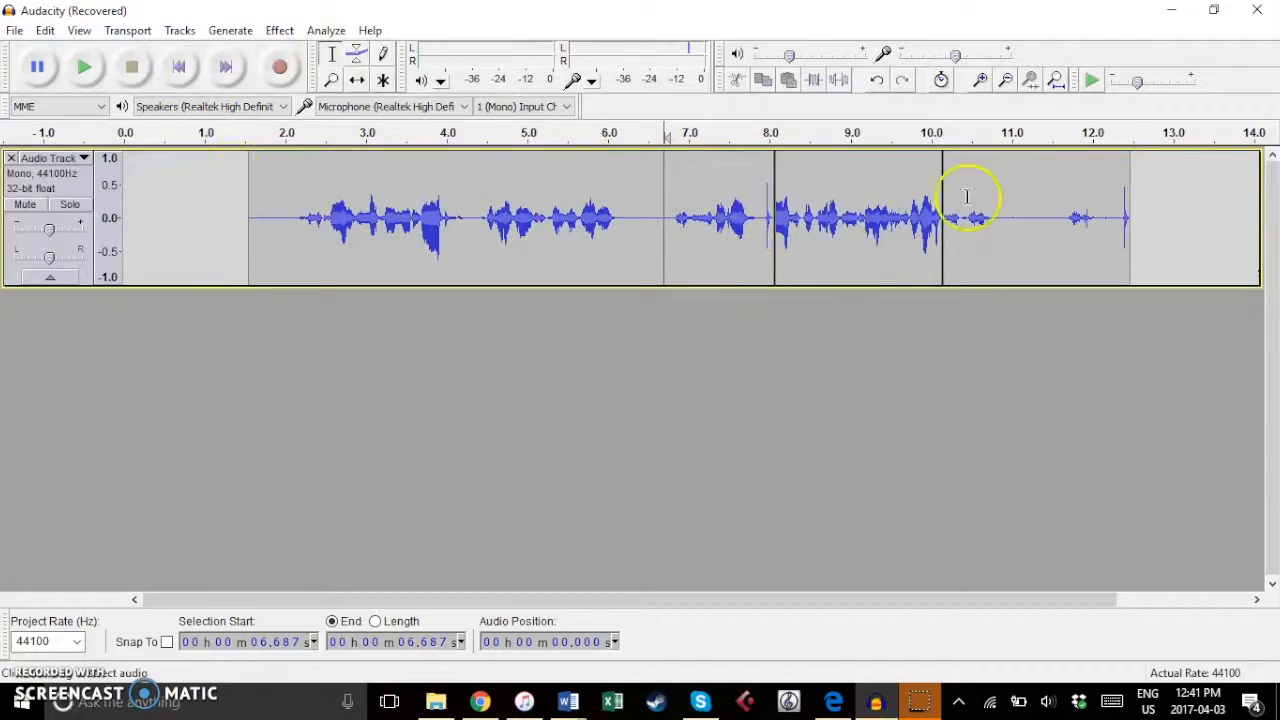
Join the three clips into one by selecting across their boundaries from 7.210 s to 12.910 s.
left_click_drag(1166, 204, 713, 216)
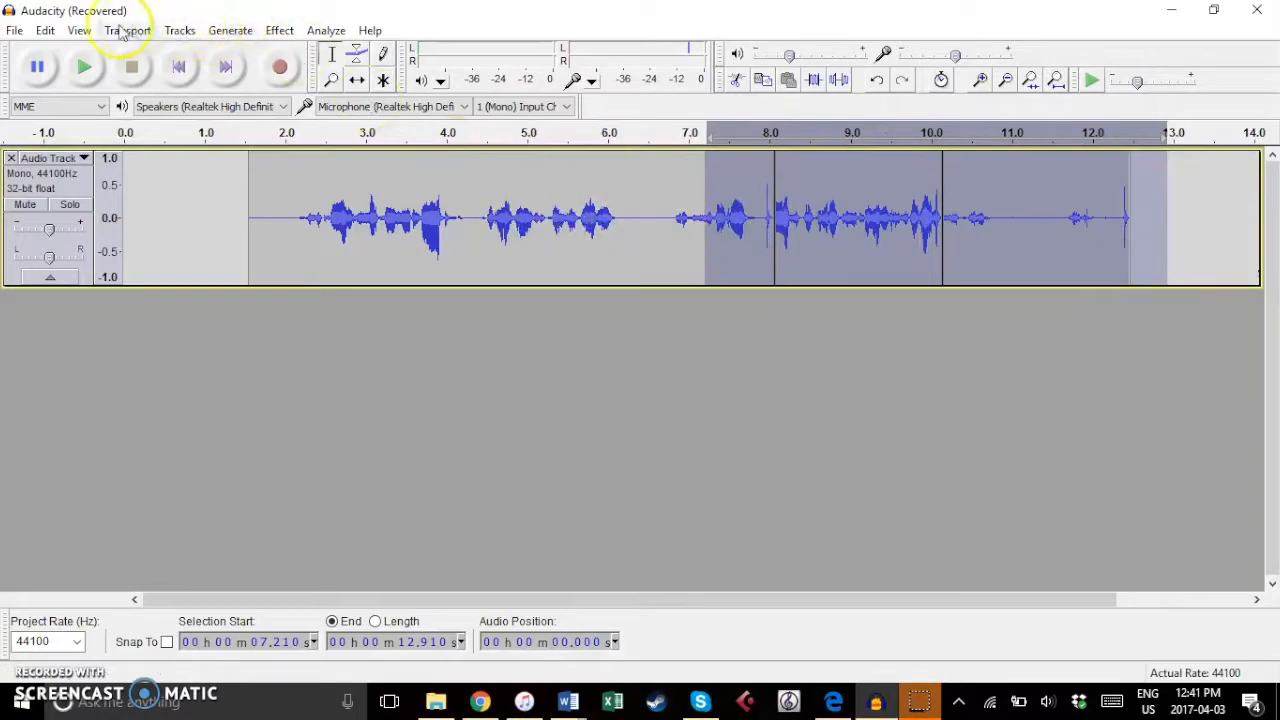
left_click(47, 32)
mouse_move(63, 128)
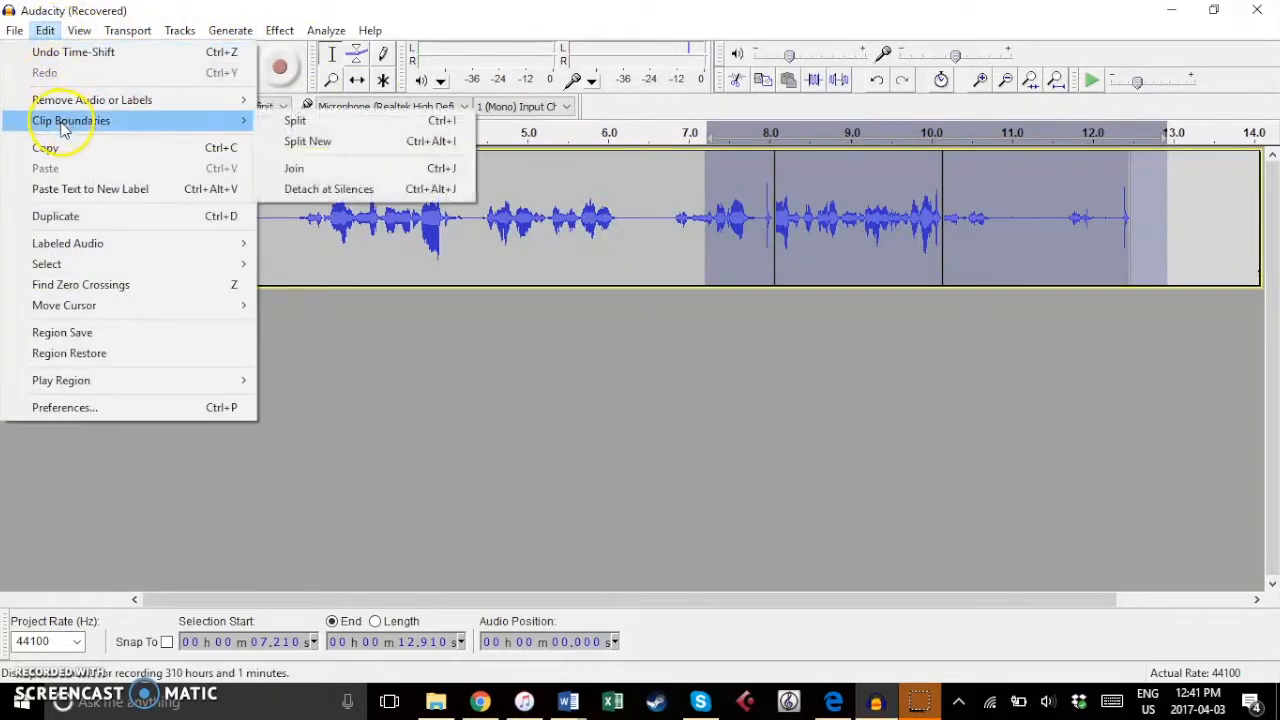
left_click(331, 170)
Shift the joined clip left until its silent beginning lies before 0 s, and clear the selection with the Selection Tool.
left_click(357, 80)
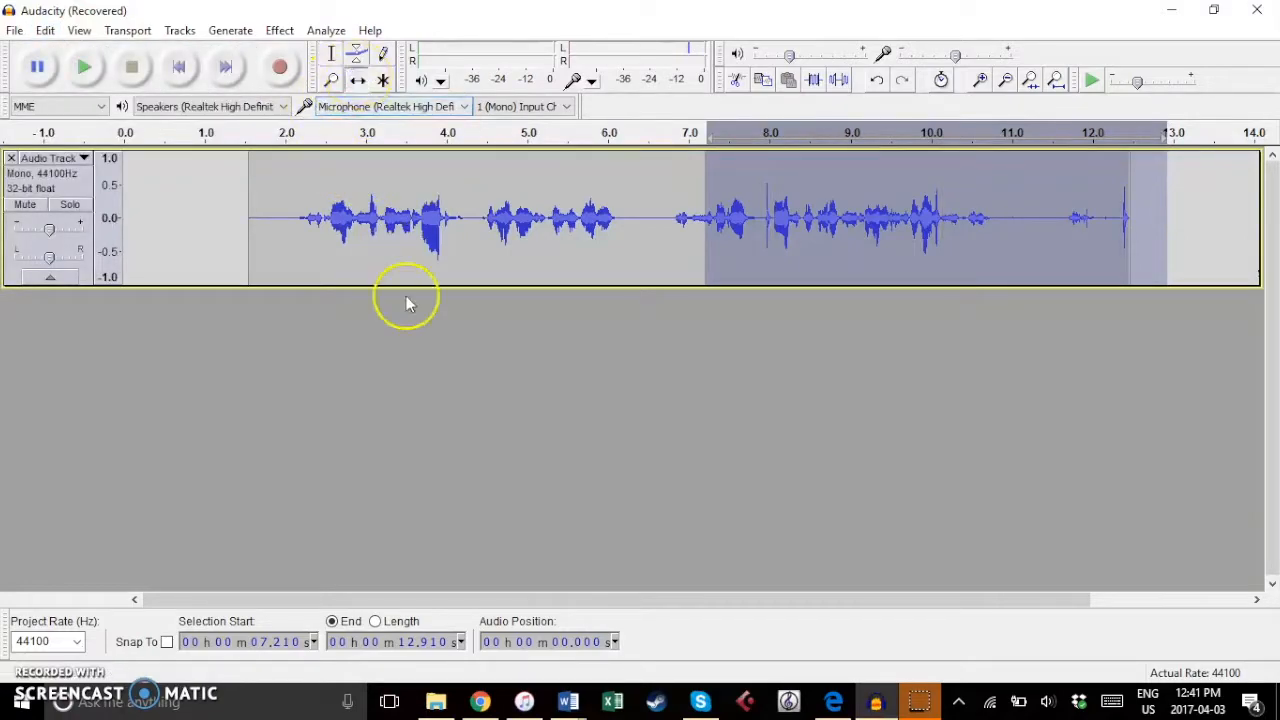
left_click_drag(391, 194, 223, 195)
left_click(857, 214)
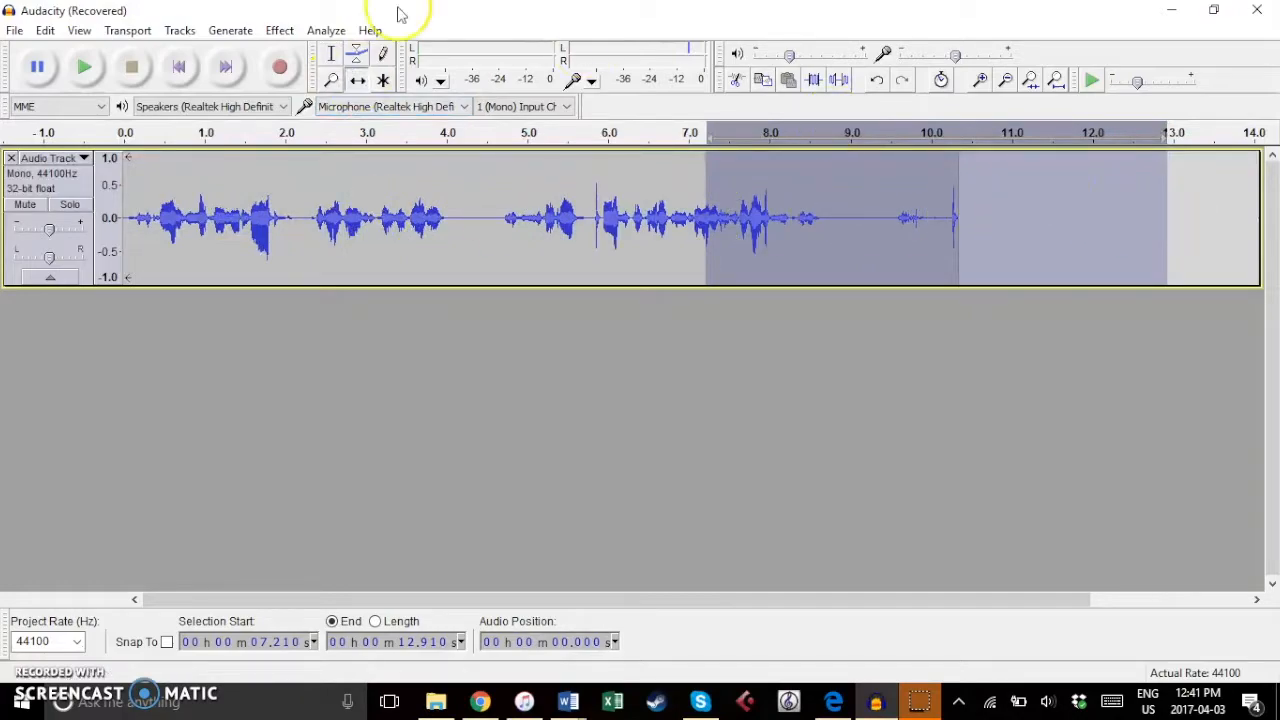
left_click(331, 53)
left_click(1189, 200)
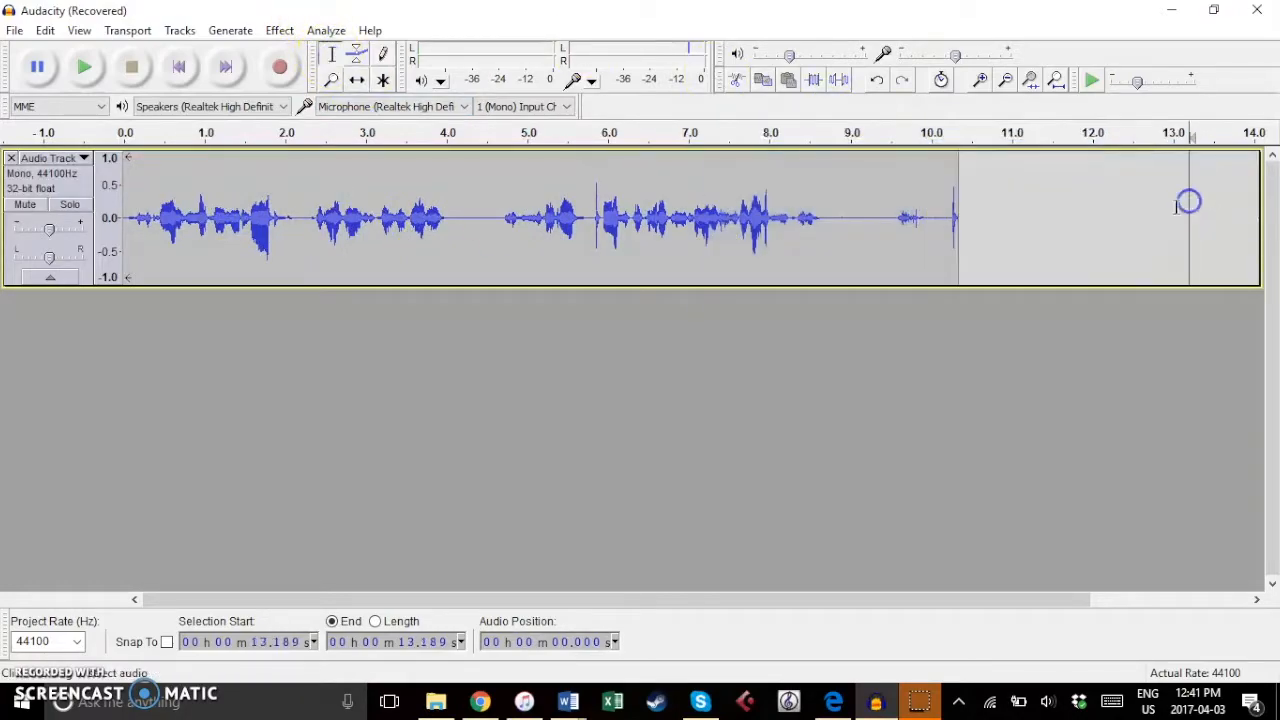
Trim the noise spike from the clip's end, then cut the audio from 4.423 s to 10.542 s and paste it back in place.
double_click(942, 218)
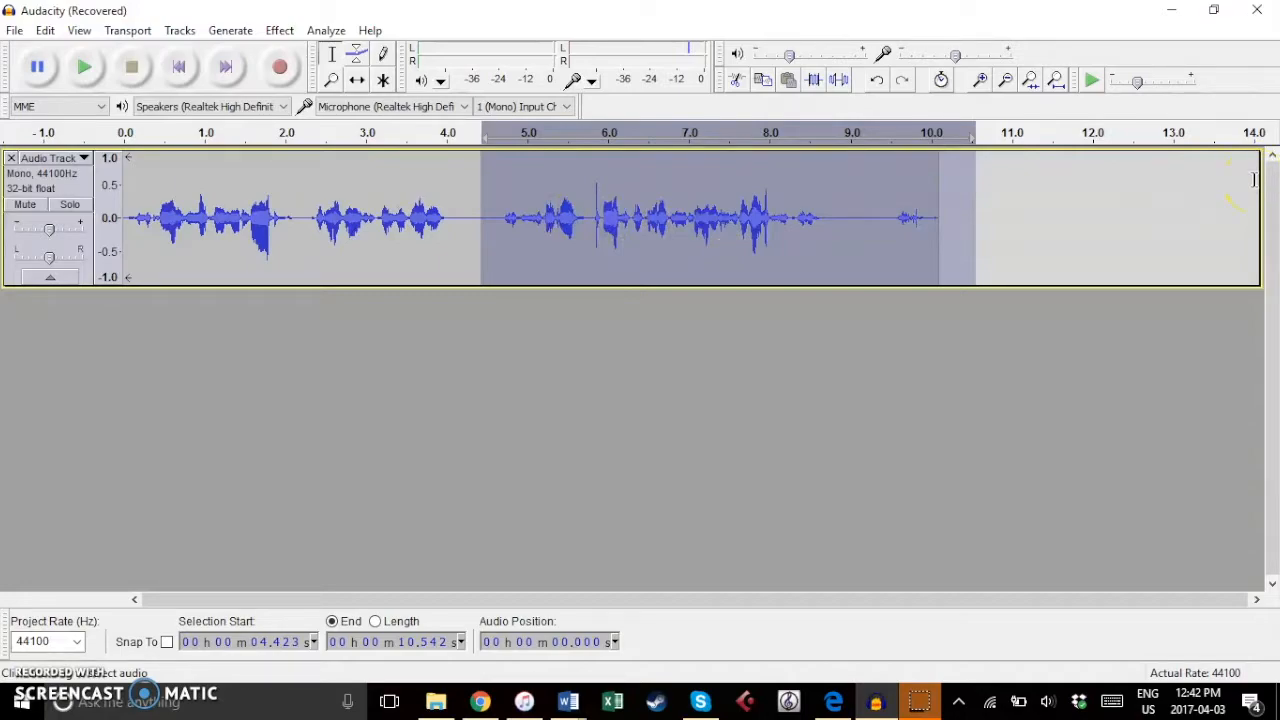
key("Delete")
key("ctrl+z")
left_click(1045, 228)
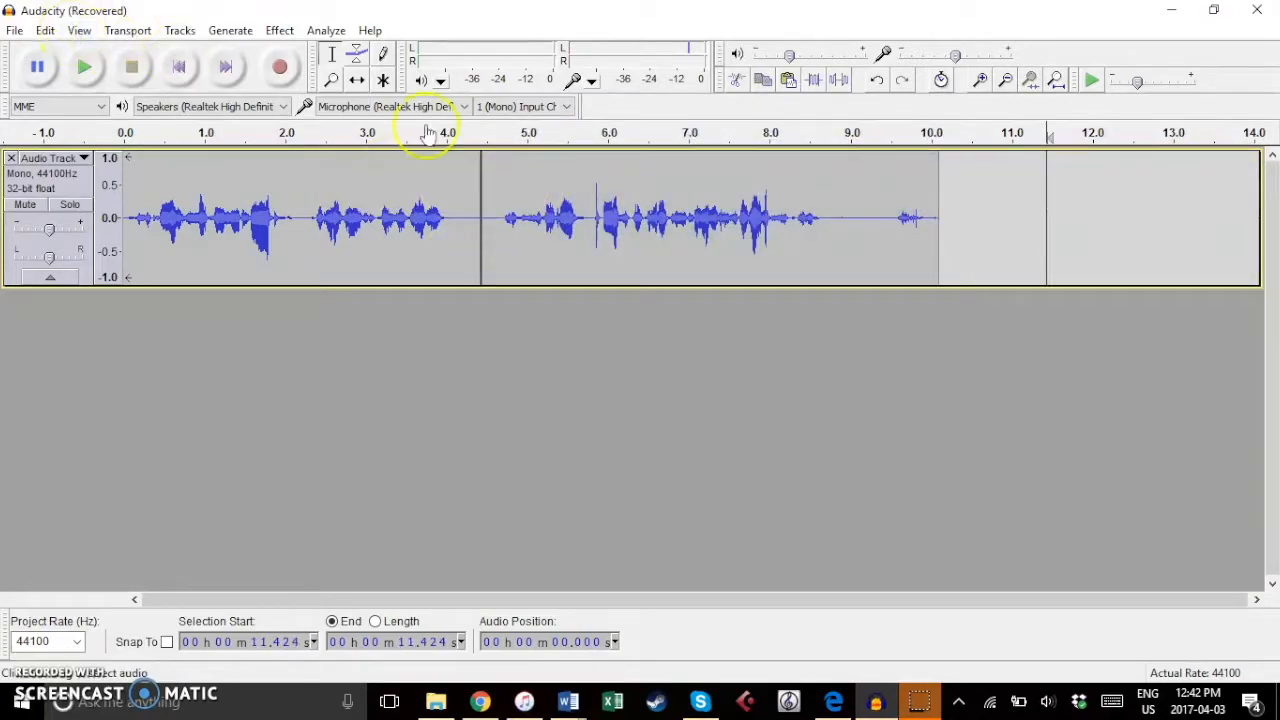
Split the second clip at 8.975 s, in the silence before the last short phrase.
left_click(849, 200)
left_click(45, 30)
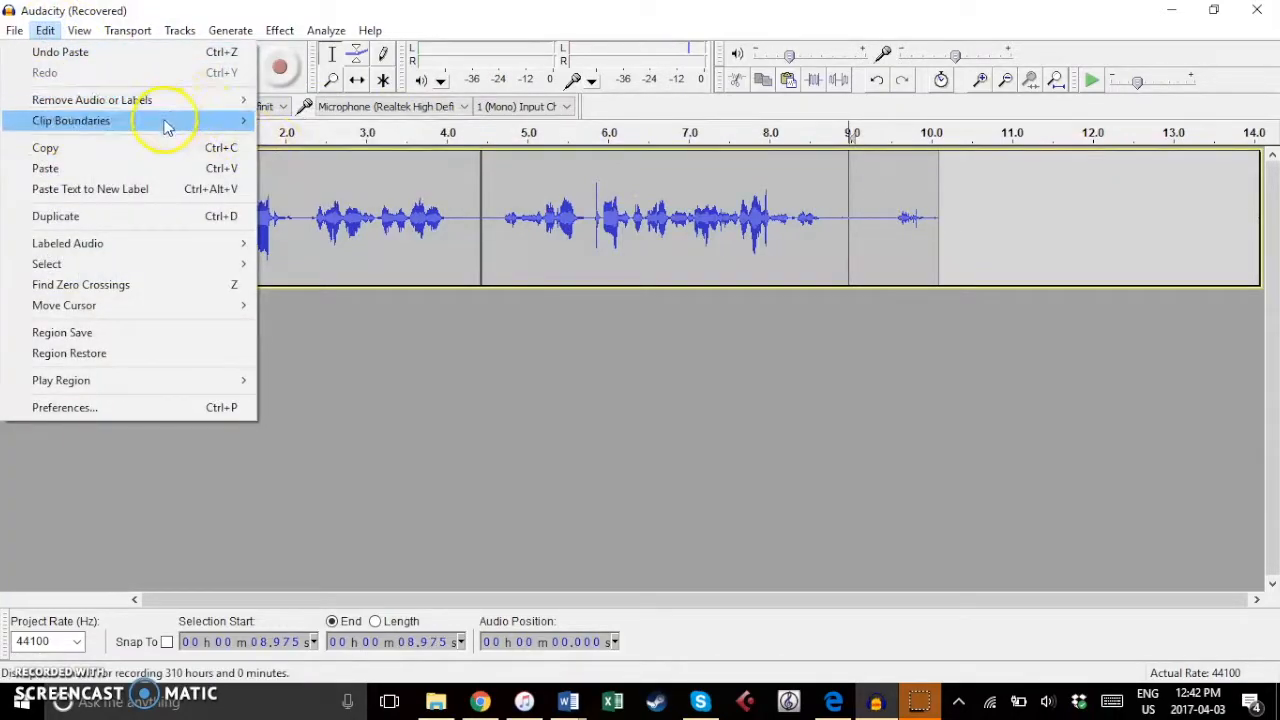
left_click(308, 121)
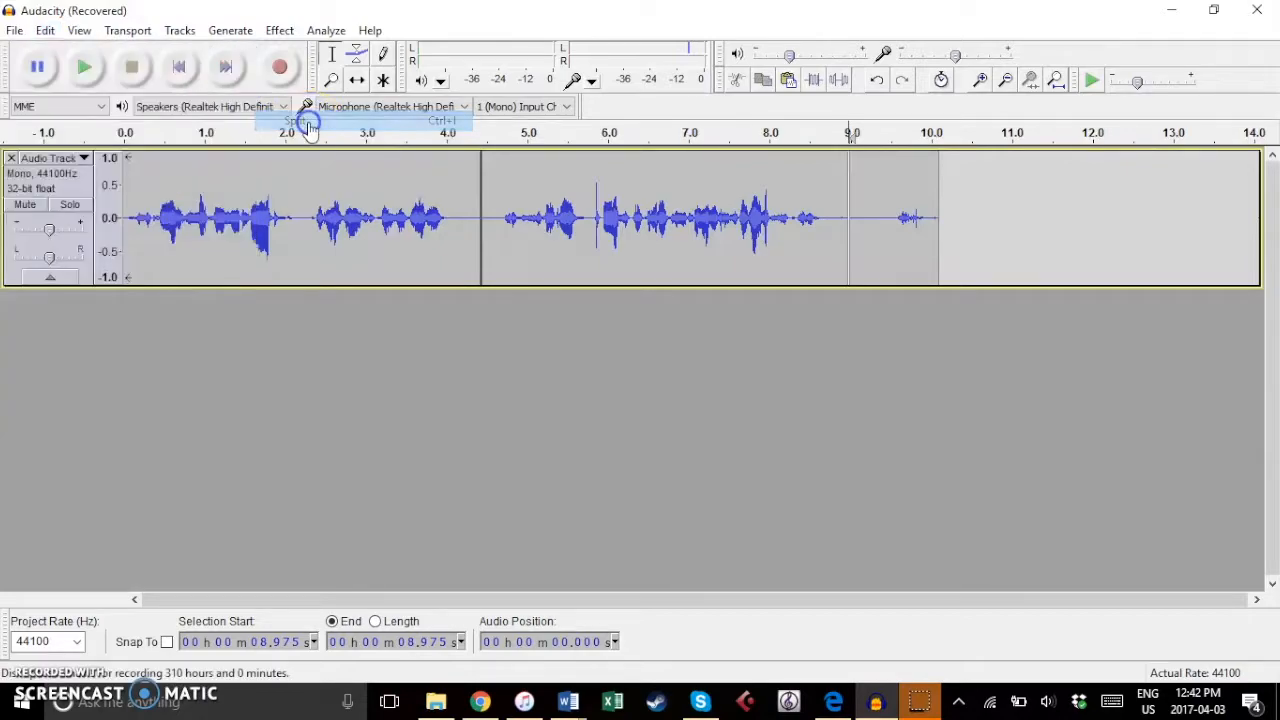
left_click(960, 194)
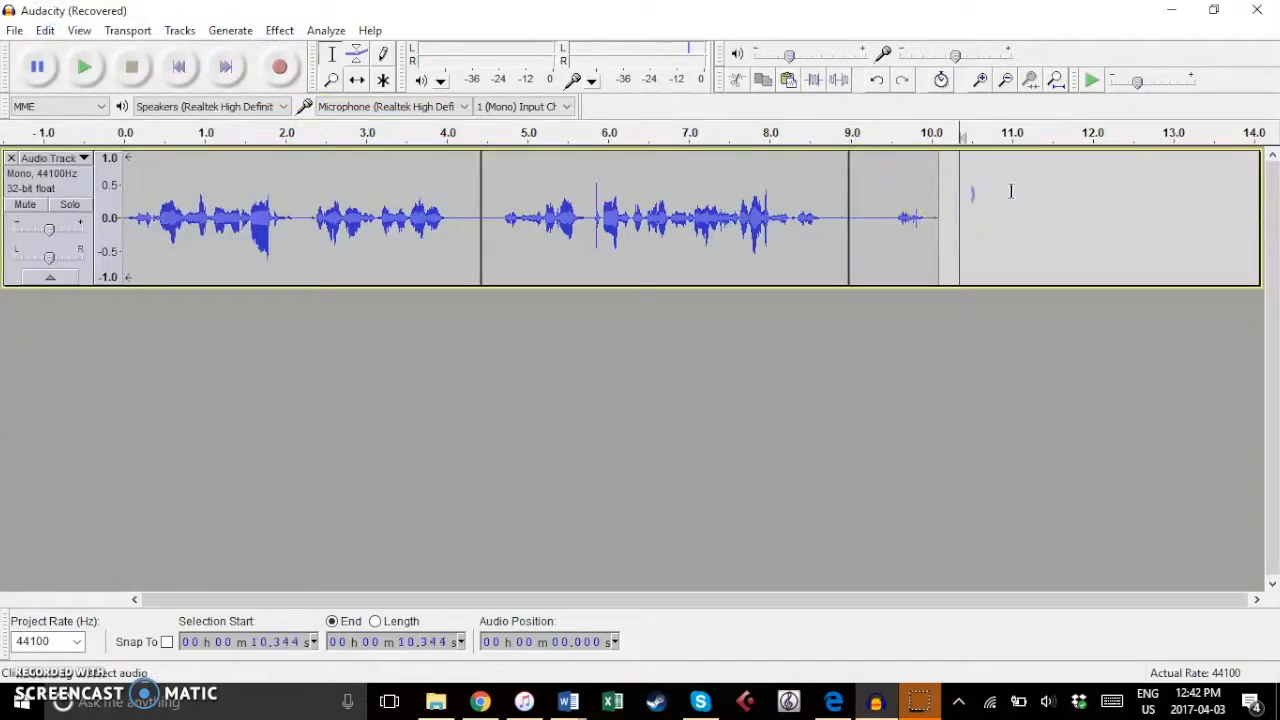
left_click(887, 204)
left_click(1034, 201)
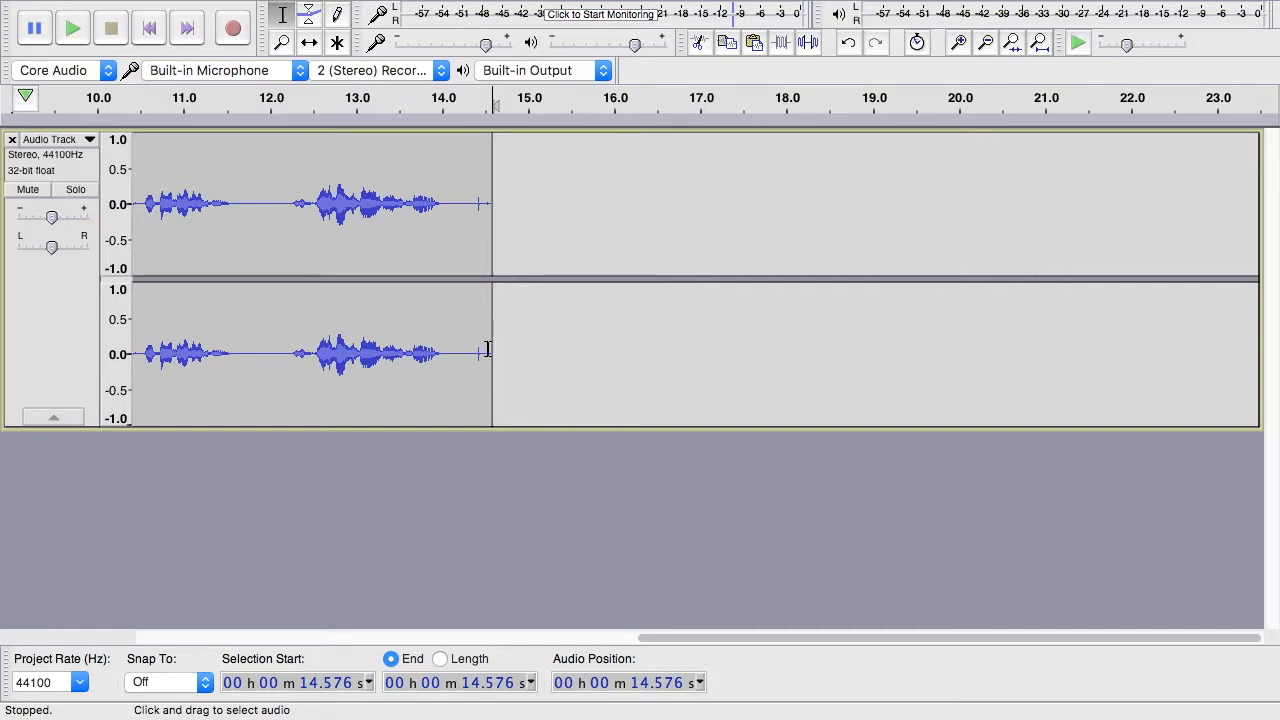
Record a short take on a new track from 14.576 s, and delete that track.
left_click(236, 29)
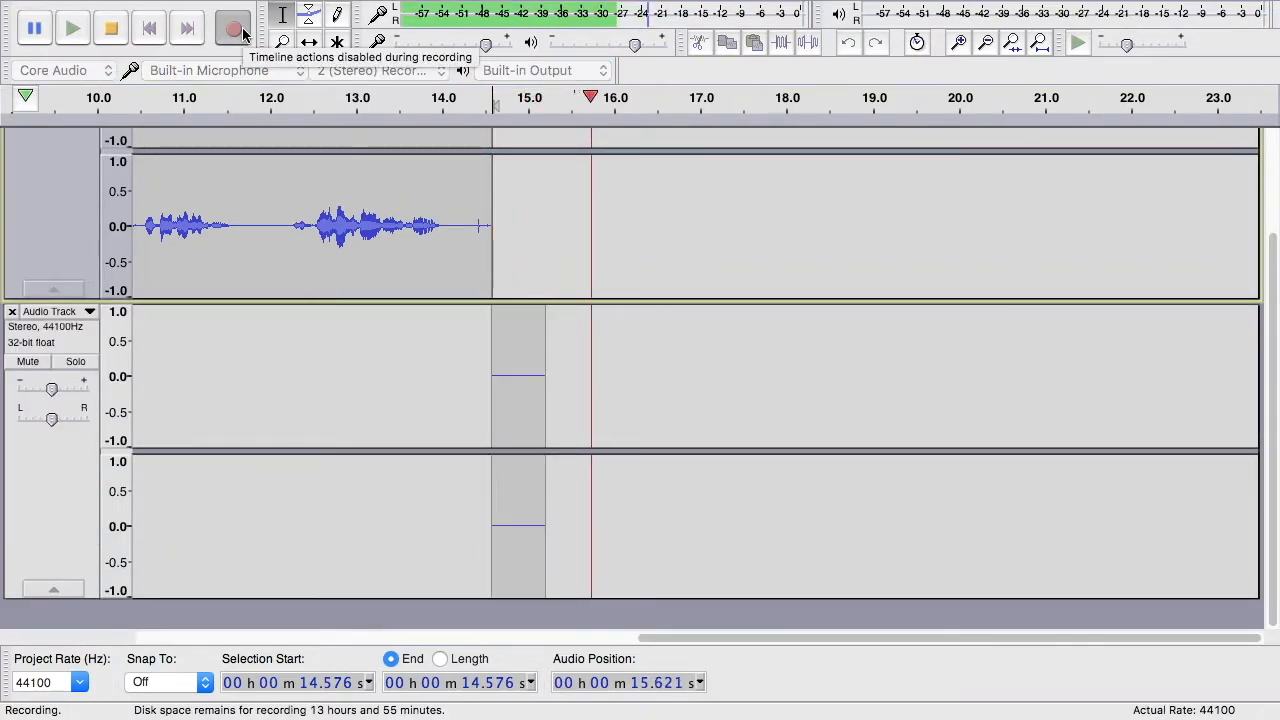
left_click(111, 28)
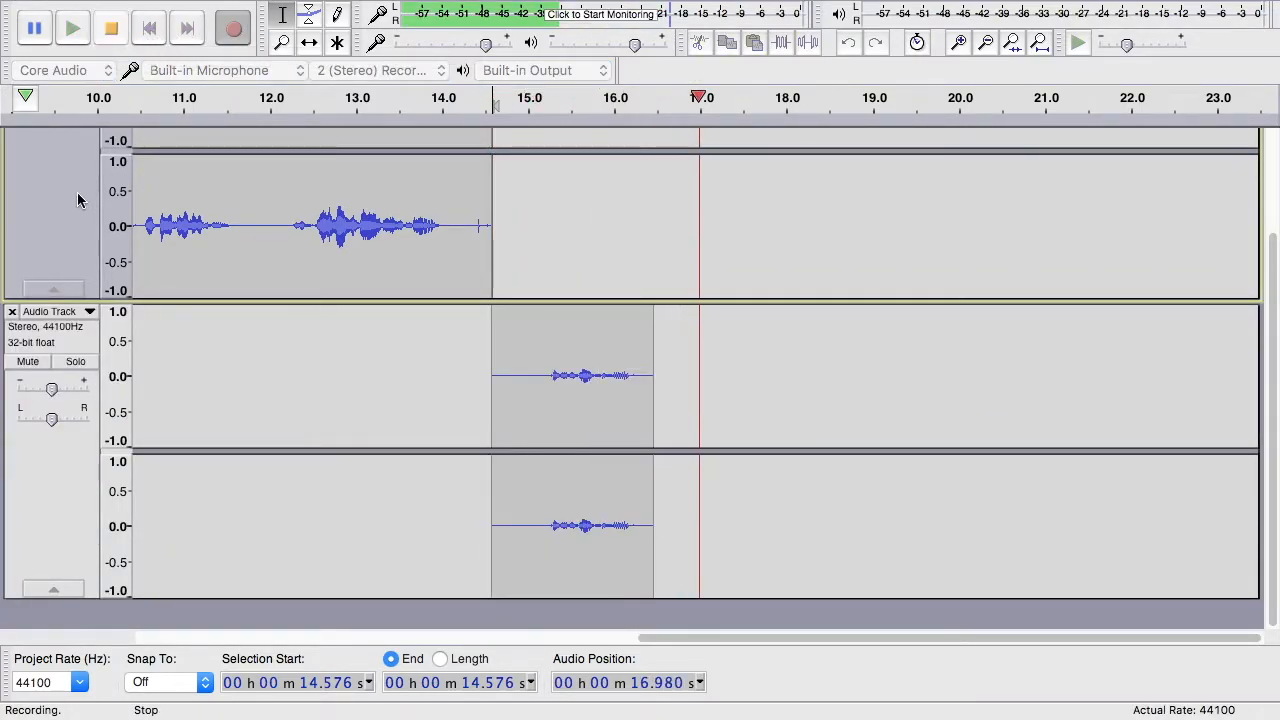
left_click(12, 312)
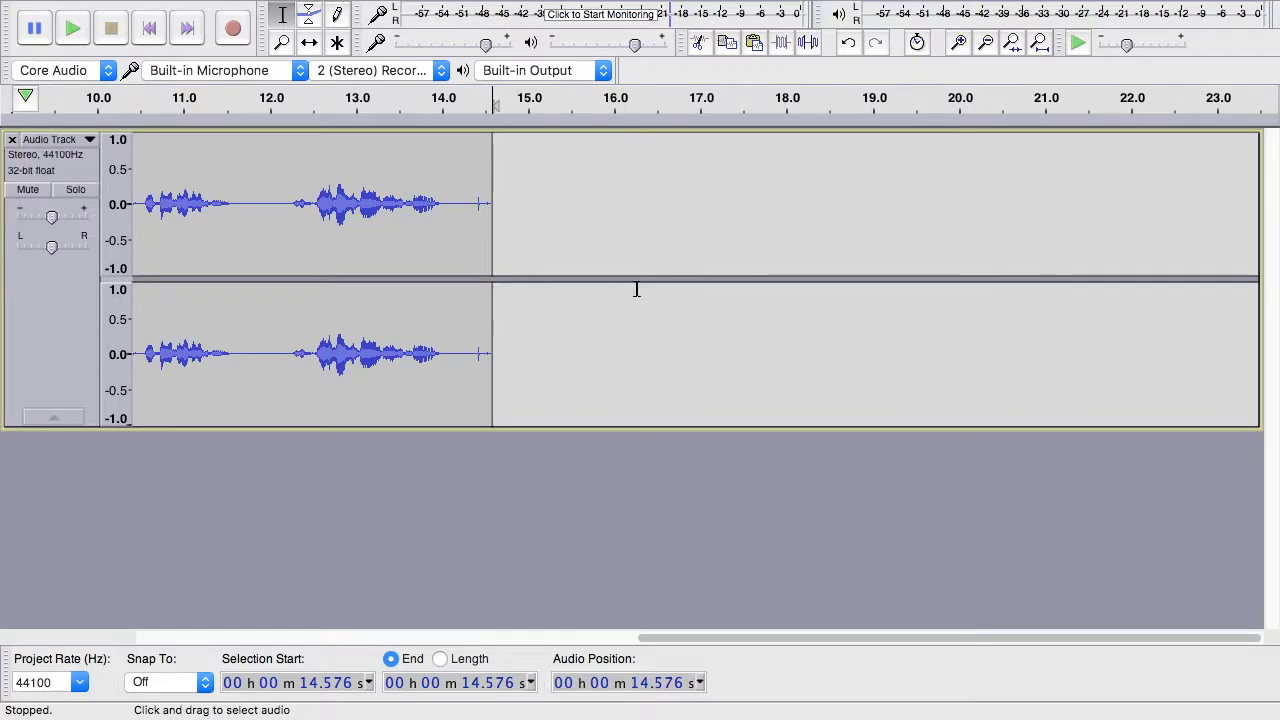
Record a new take on a second track starting from 12.249 s, overlapping the last phrase of the first track.
left_click(291, 251)
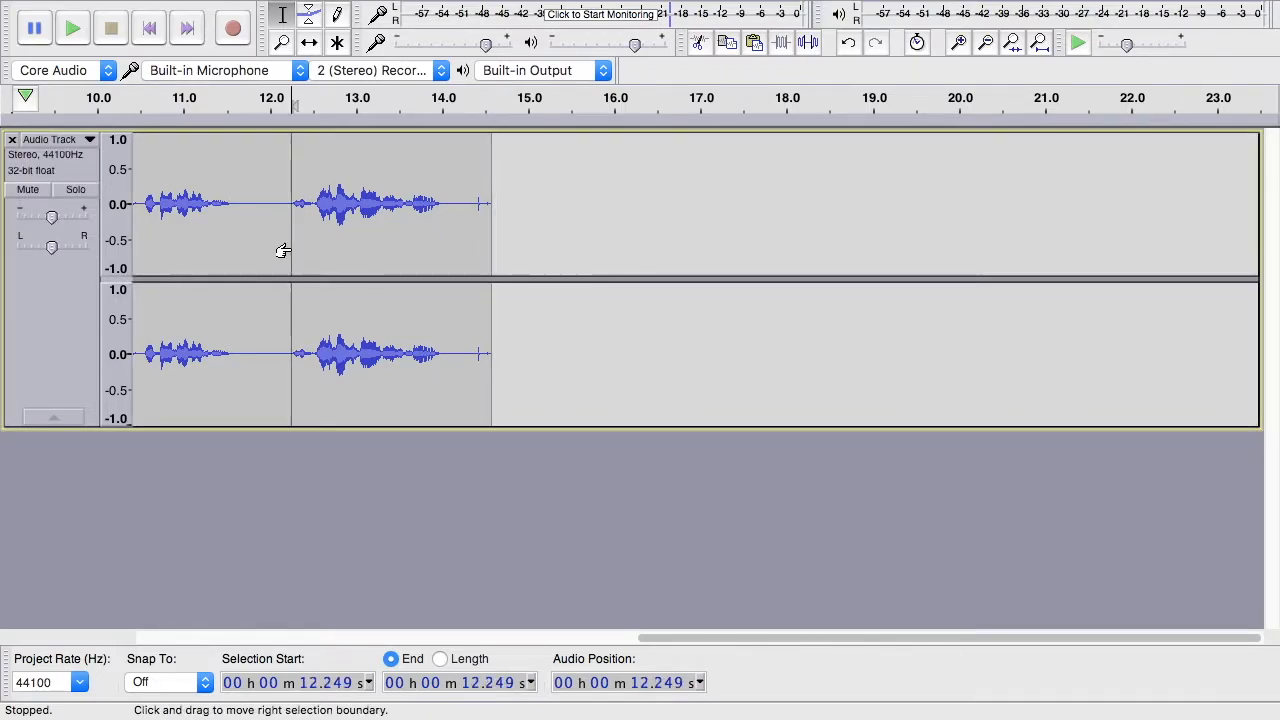
left_click(230, 27)
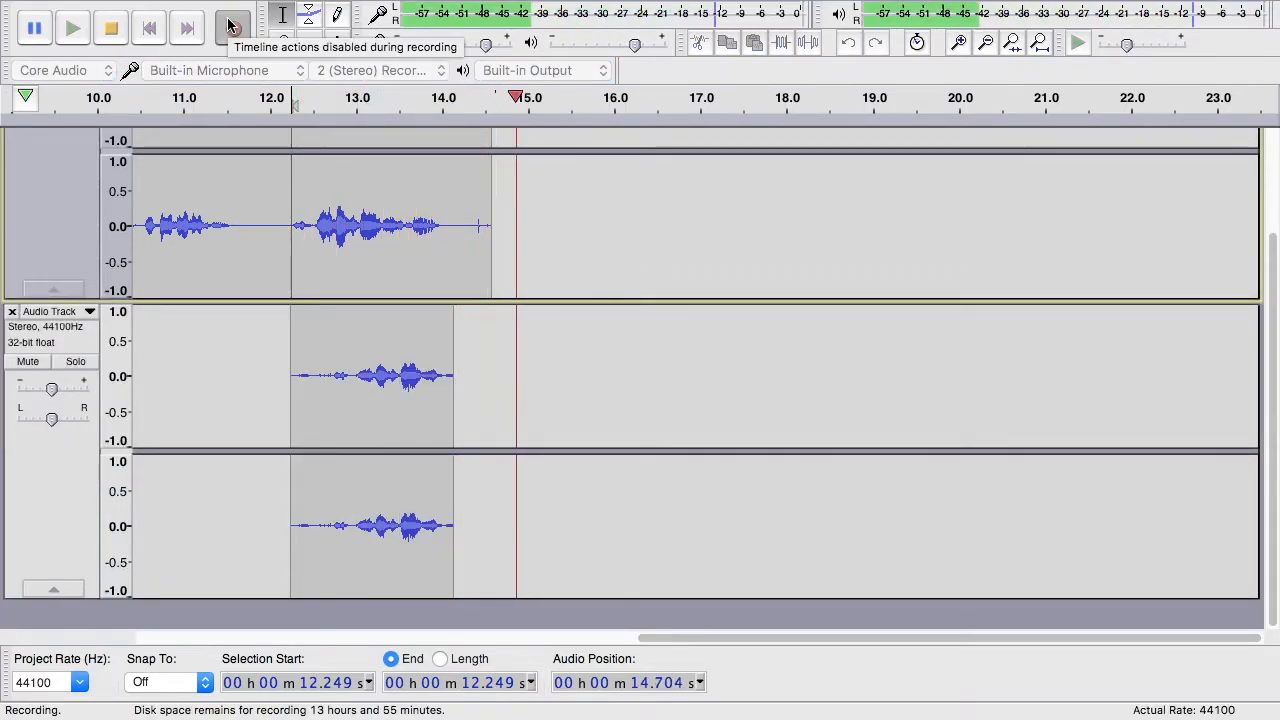
left_click(112, 30)
Delete the second track's audio from 12.040 s to 14.629 s, and shift the remaining clip to start at about 14.1 s.
left_click(570, 354)
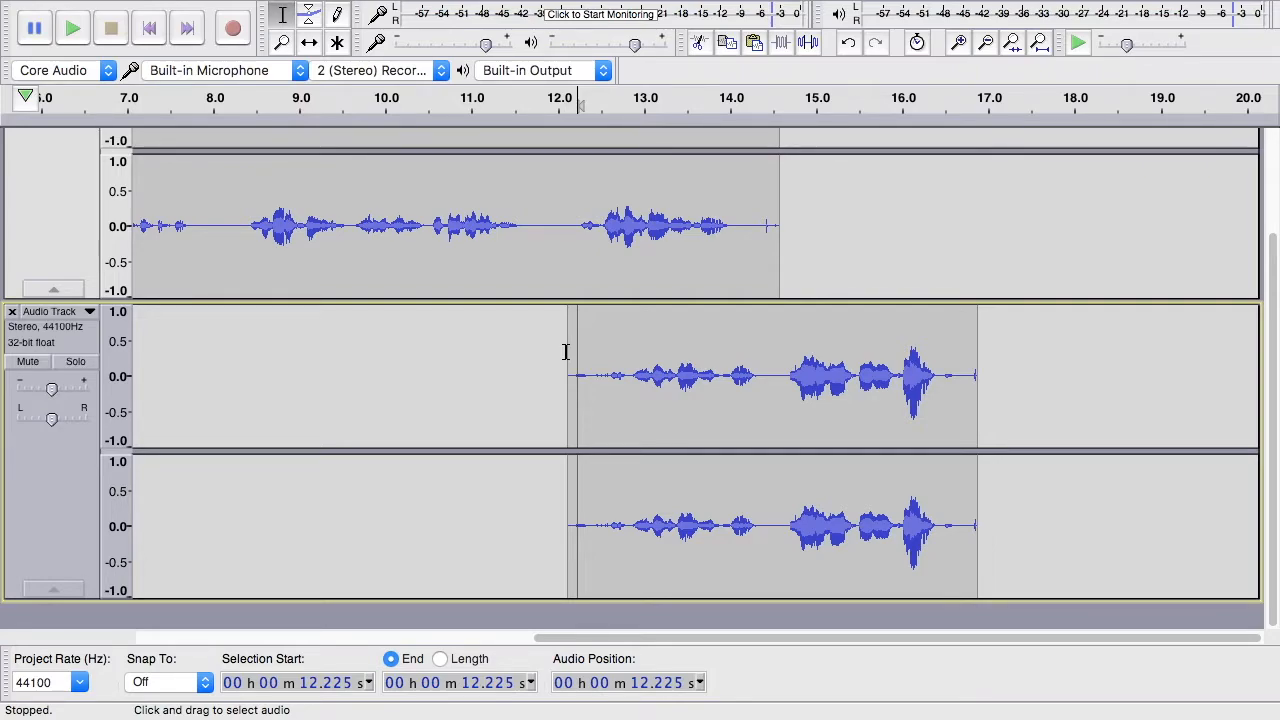
left_click_drag(784, 374, 559, 356)
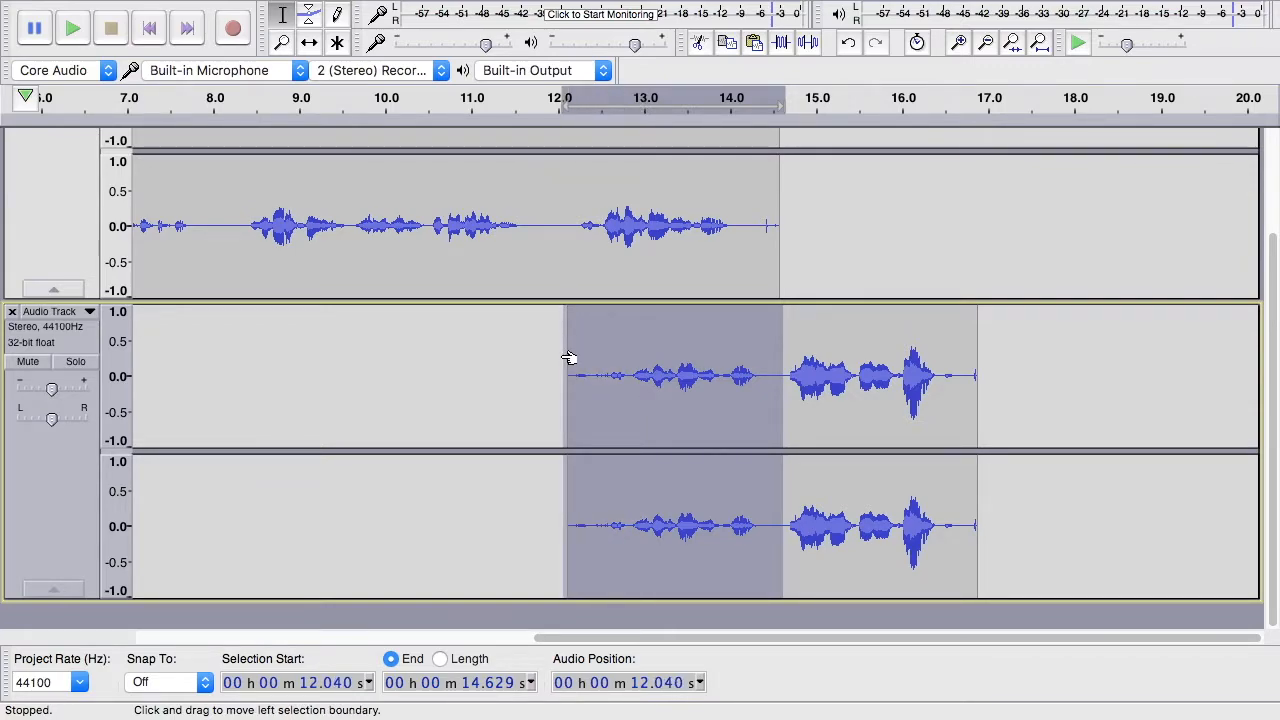
key("Delete")
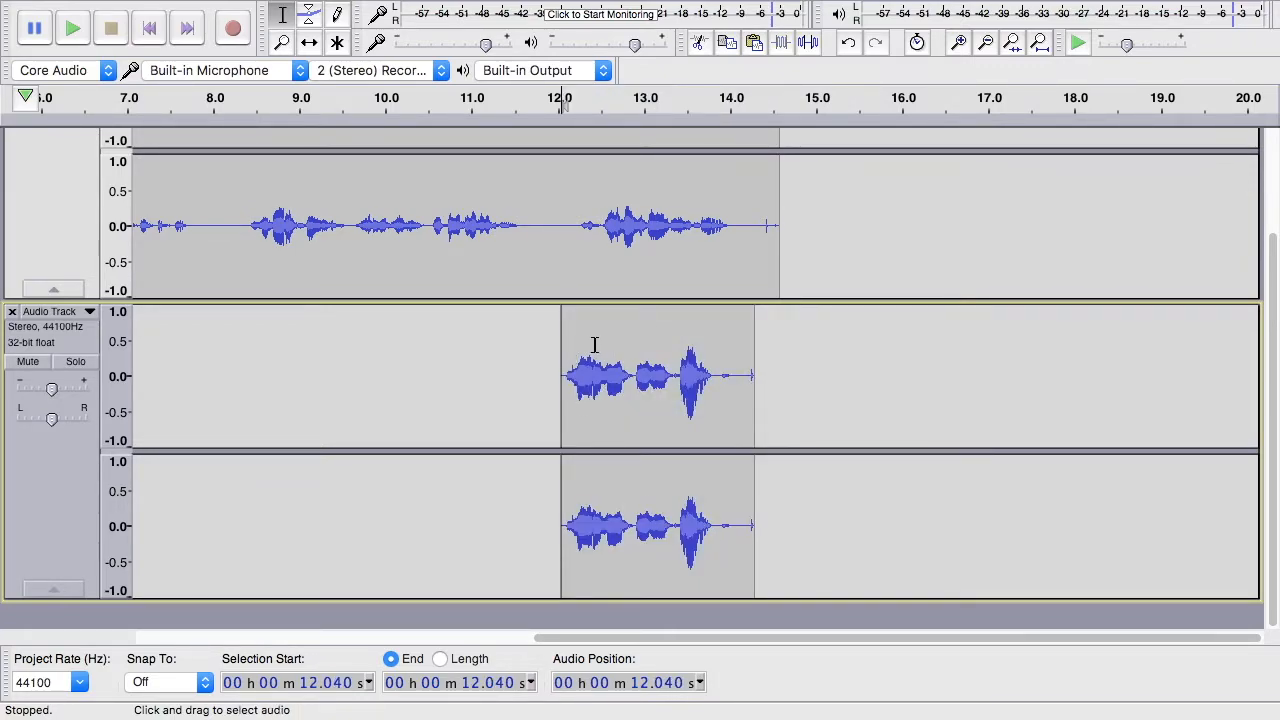
left_click(309, 42)
left_click_drag(667, 414, 849, 384)
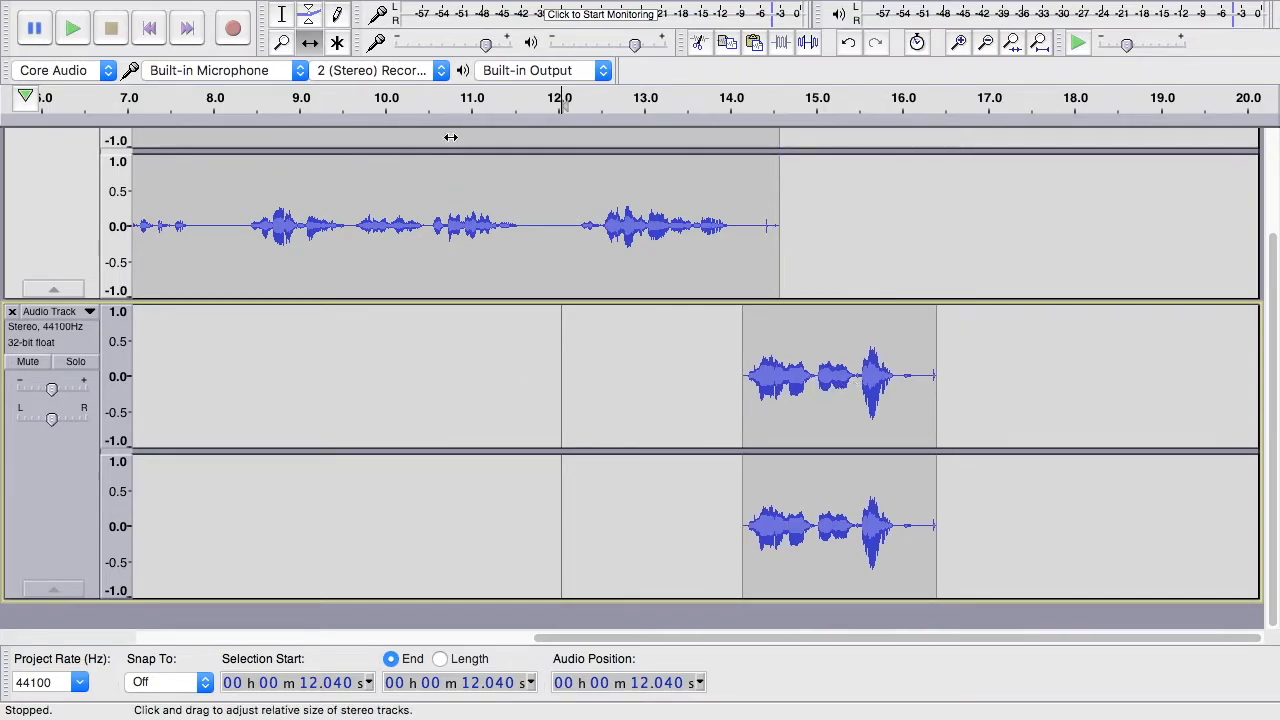
Delete the click noise at the end of the first track, from 14.257 s to 14.721 s.
scroll(451, 160, "up", 3)
left_click_drag(793, 214, 751, 222)
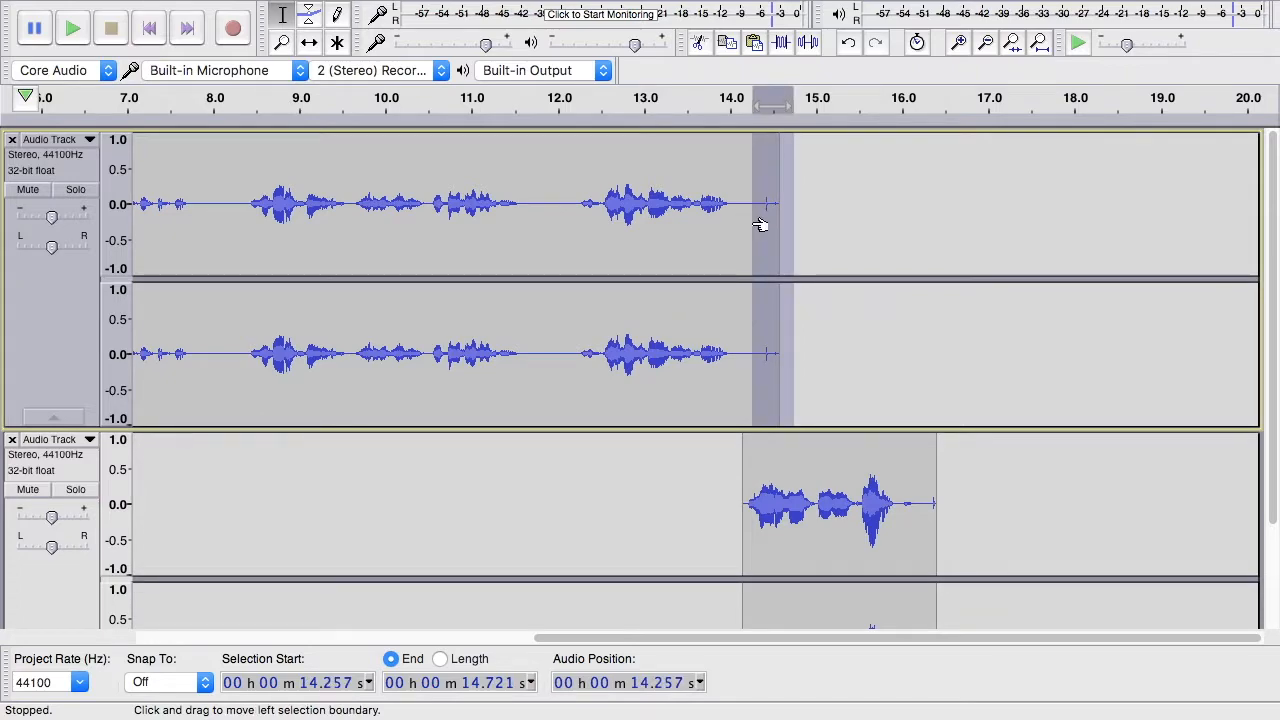
key("Delete")
Delete the click noise at the end of the second track's clip, from 16.254 s to 16.753 s.
left_click_drag(968, 510, 924, 505)
scroll(934, 506, "down", 2)
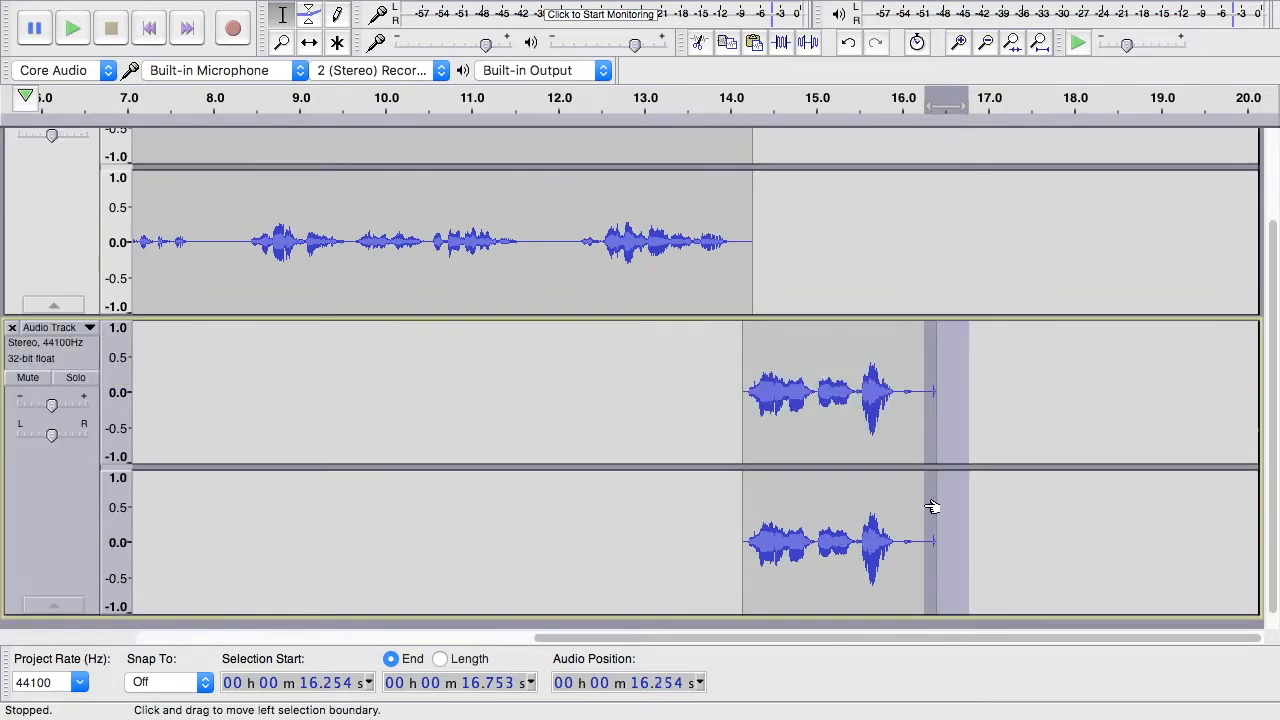
key("Delete")
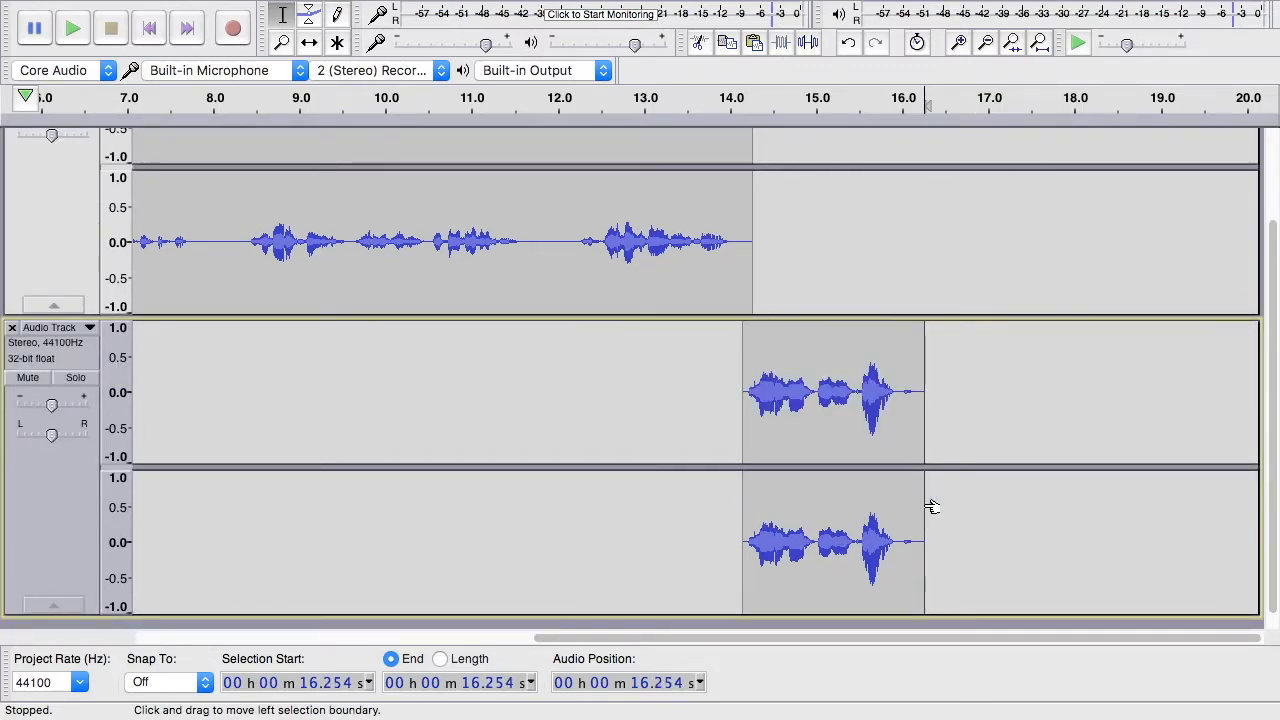
Record a new take on a third track starting from 15.337 s, overlapping the end of the second track's clip.
scroll(932, 507, "down", 1)
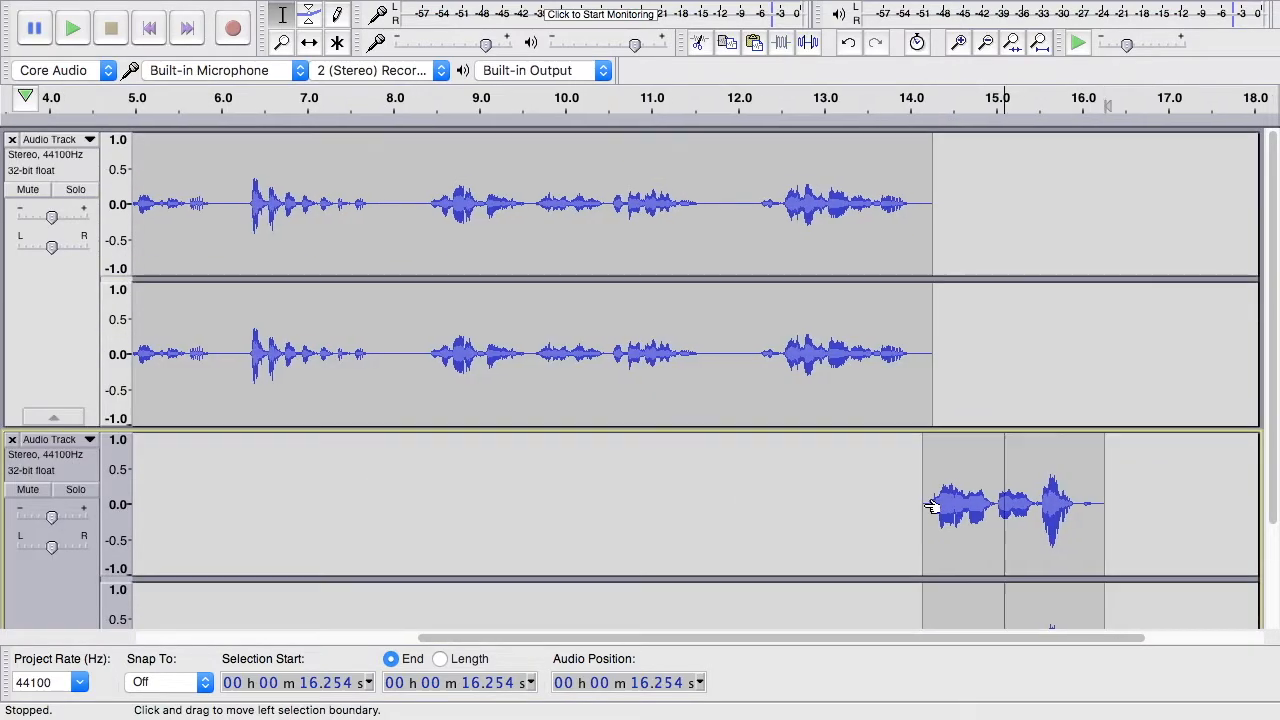
left_click(846, 490)
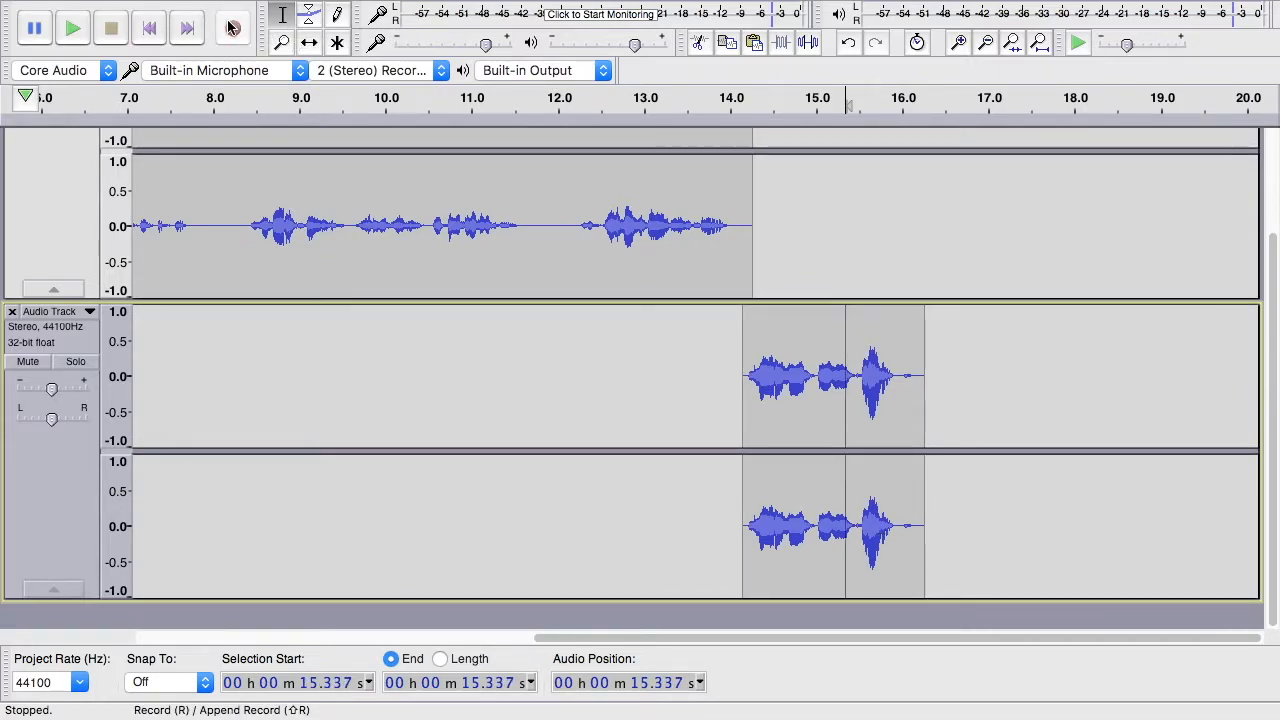
left_click(229, 31)
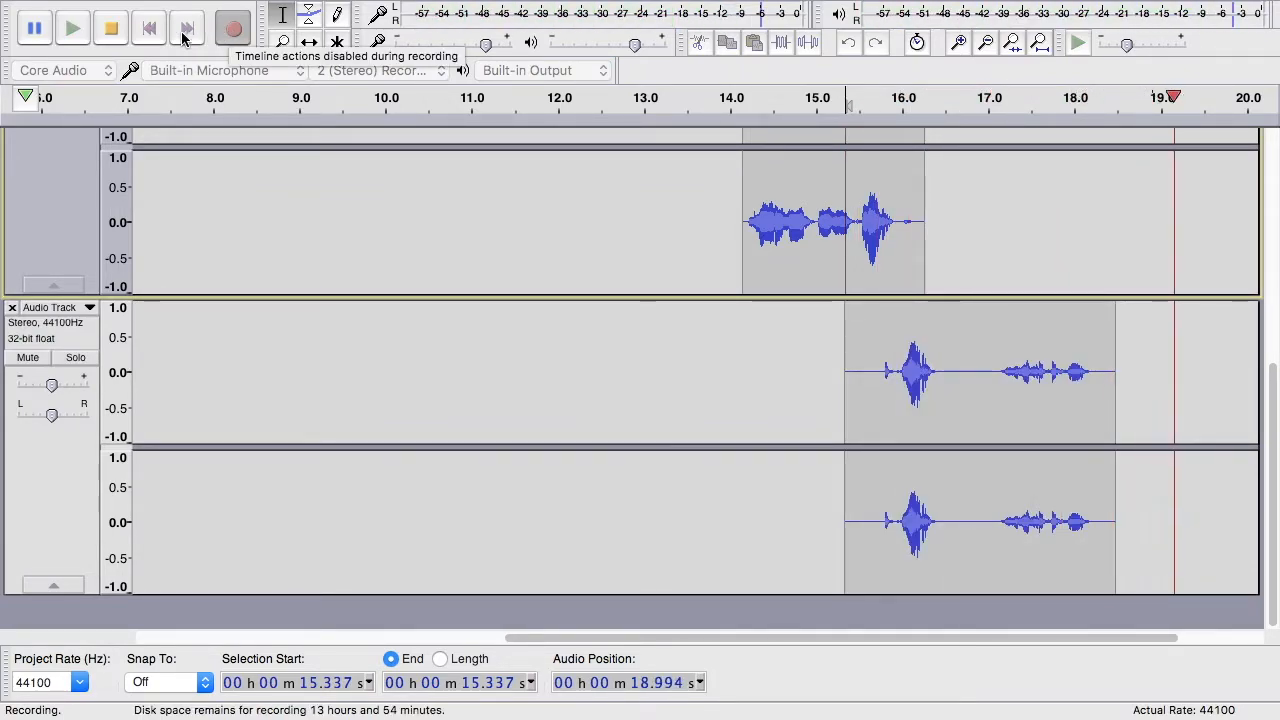
left_click(111, 28)
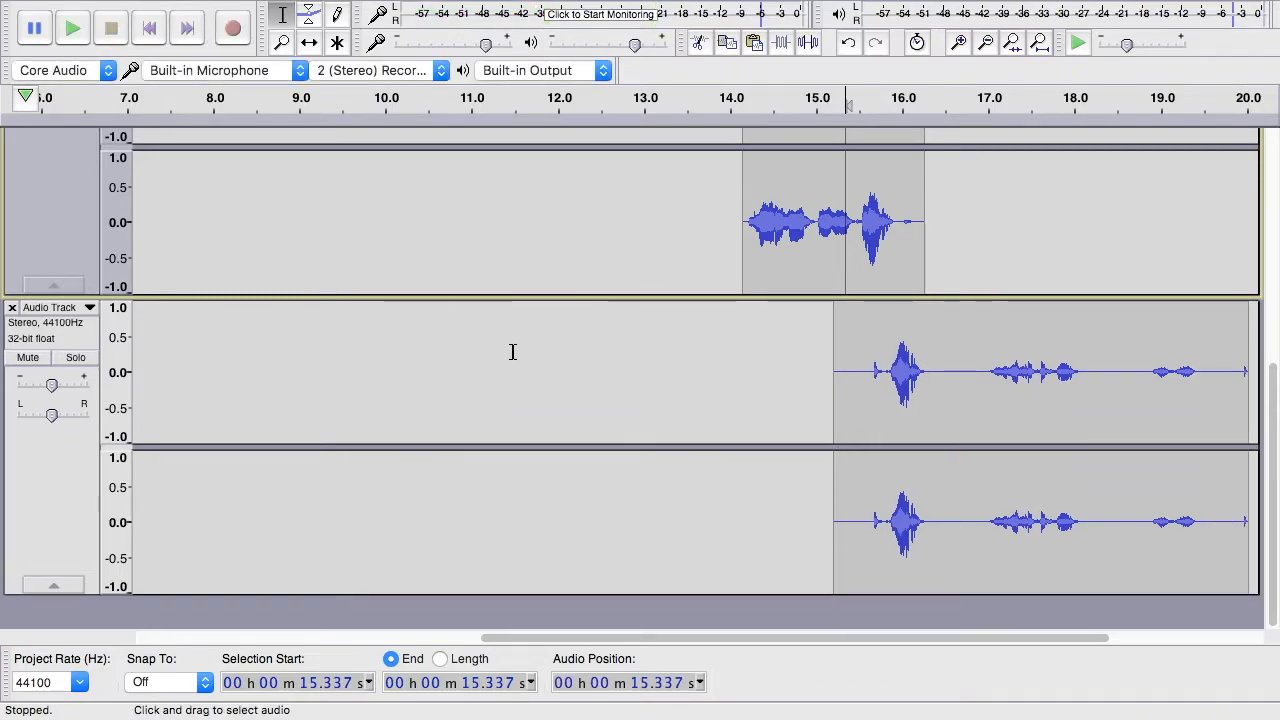
scroll(512, 352, "up", 5)
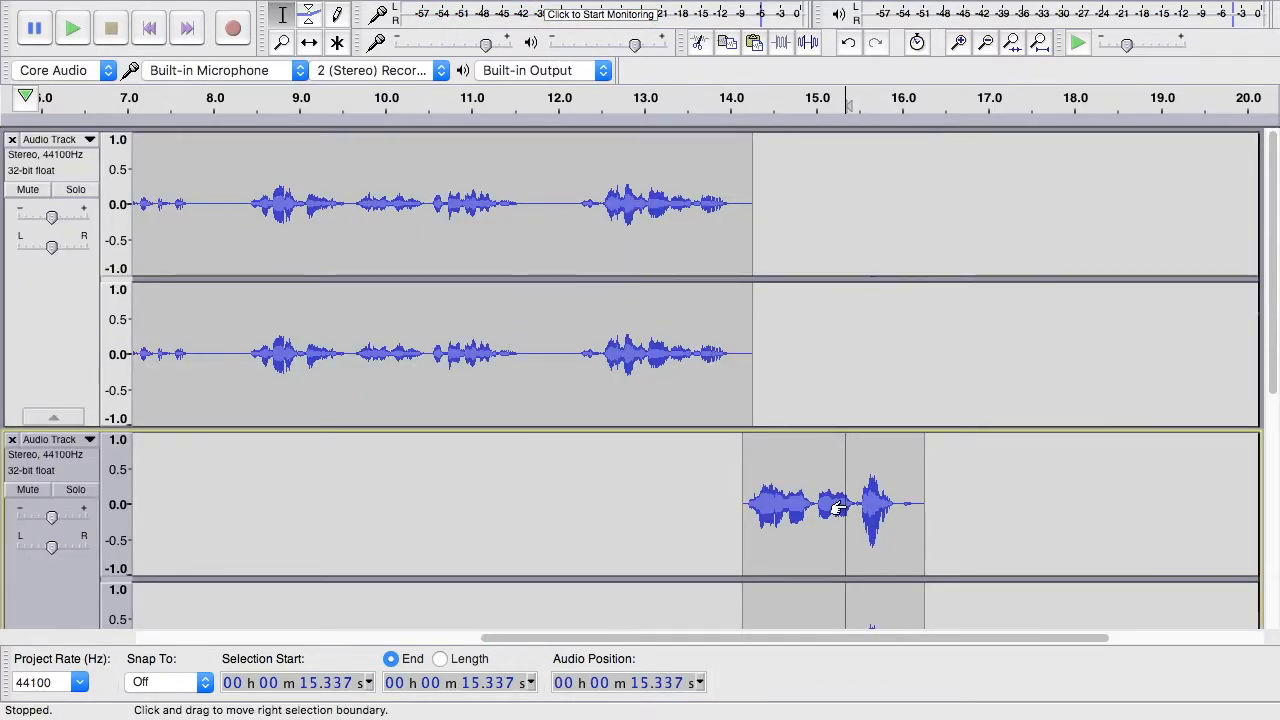
scroll(837, 508, "down", 10)
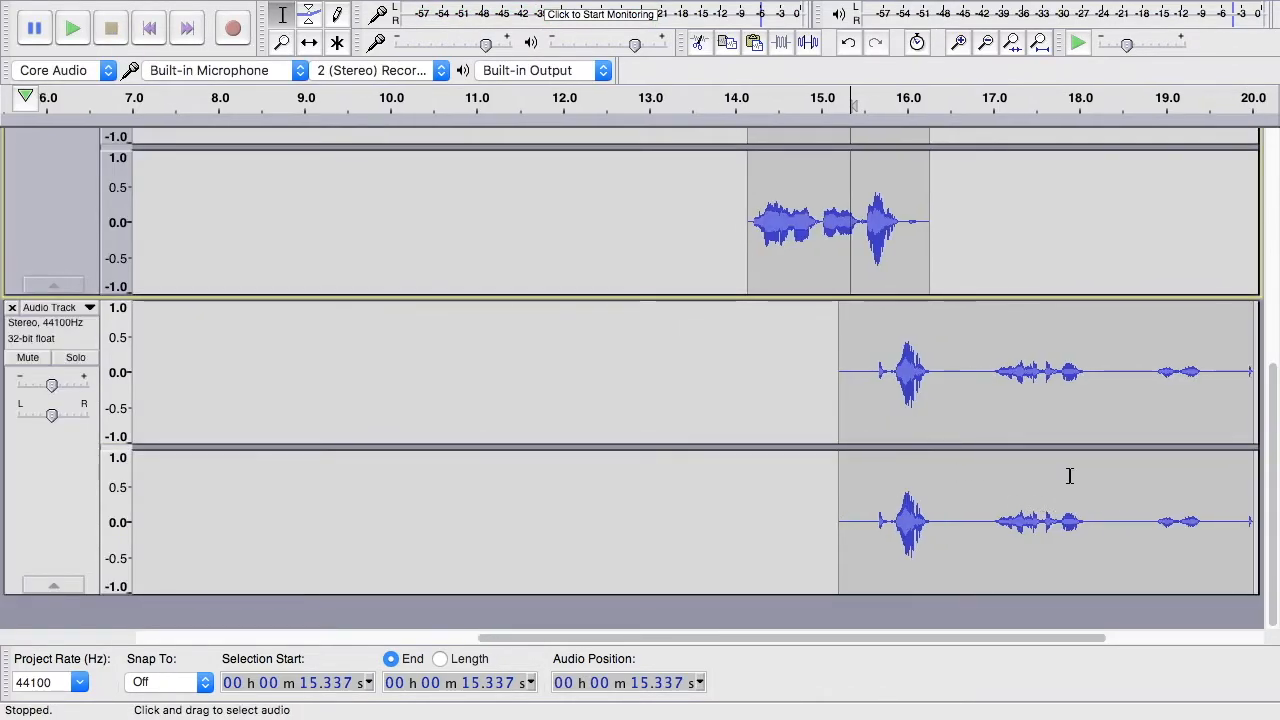
left_click(1139, 514)
scroll(1131, 513, "right", 5)
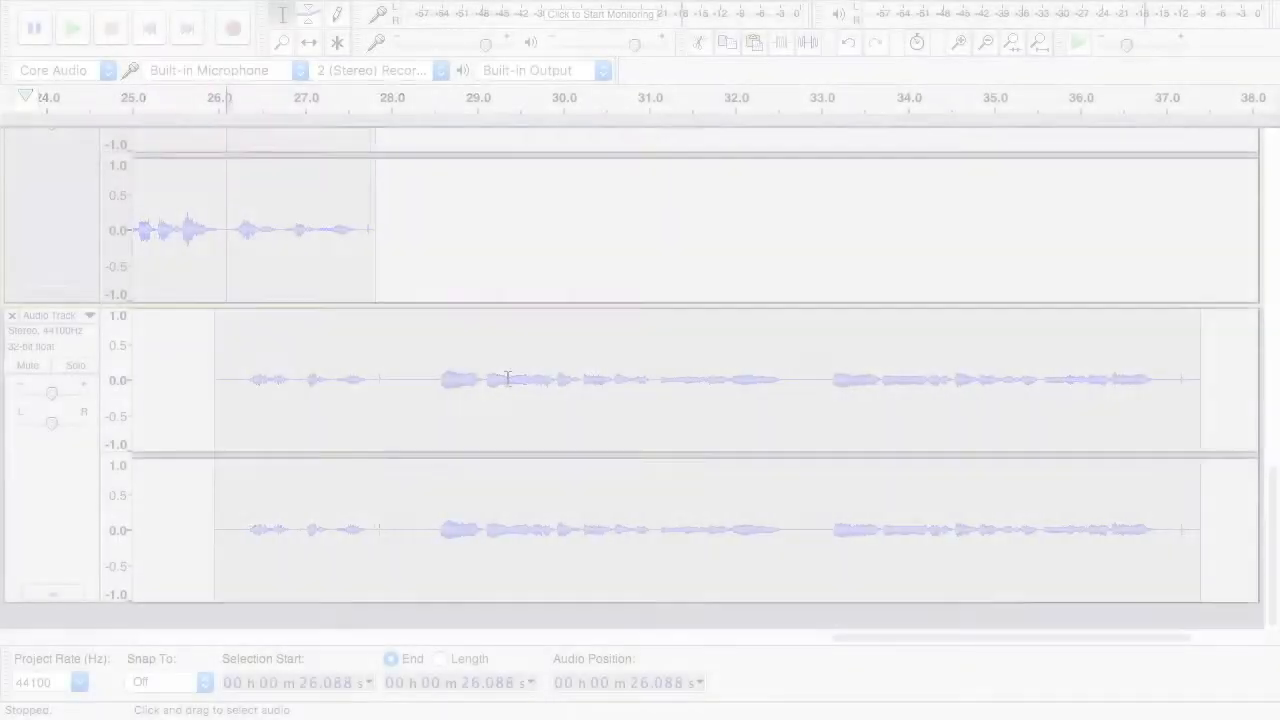
Copy the second track's clip and paste it into the first track at 15.207 s.
scroll(507, 378, "left", 10)
scroll(507, 378, "up", 5)
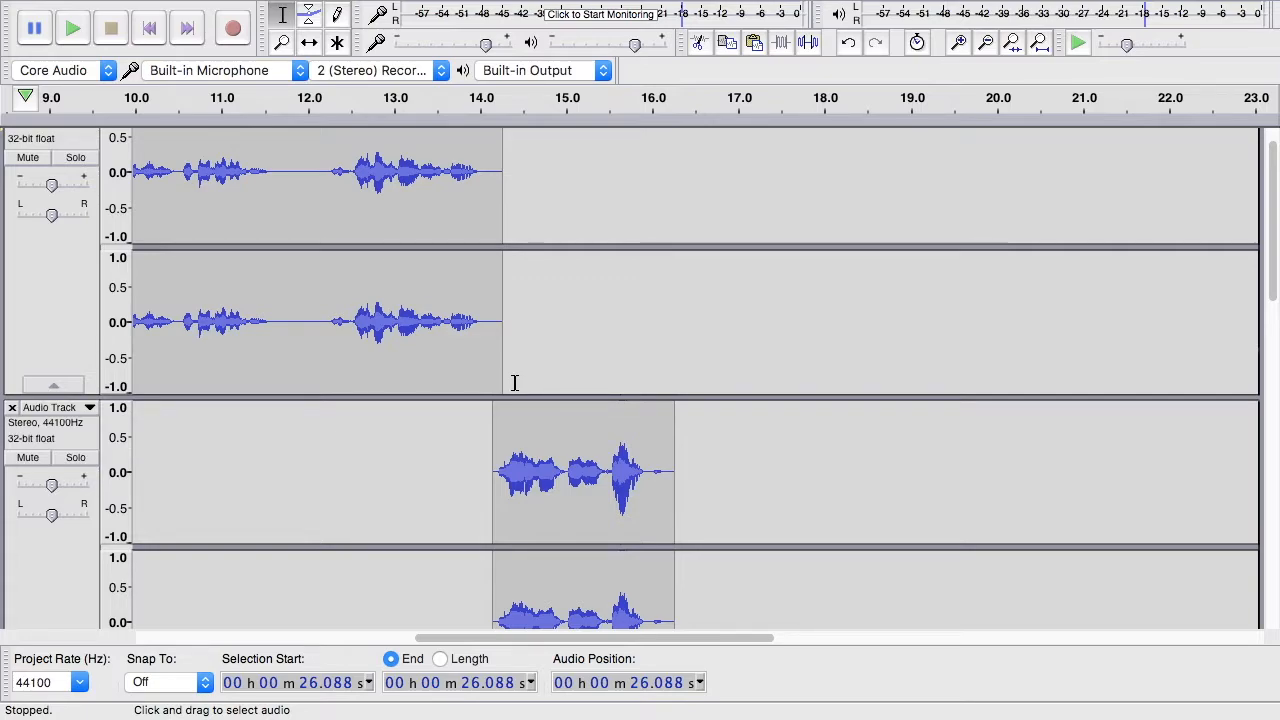
left_click(555, 424)
scroll(545, 420, "down", 2)
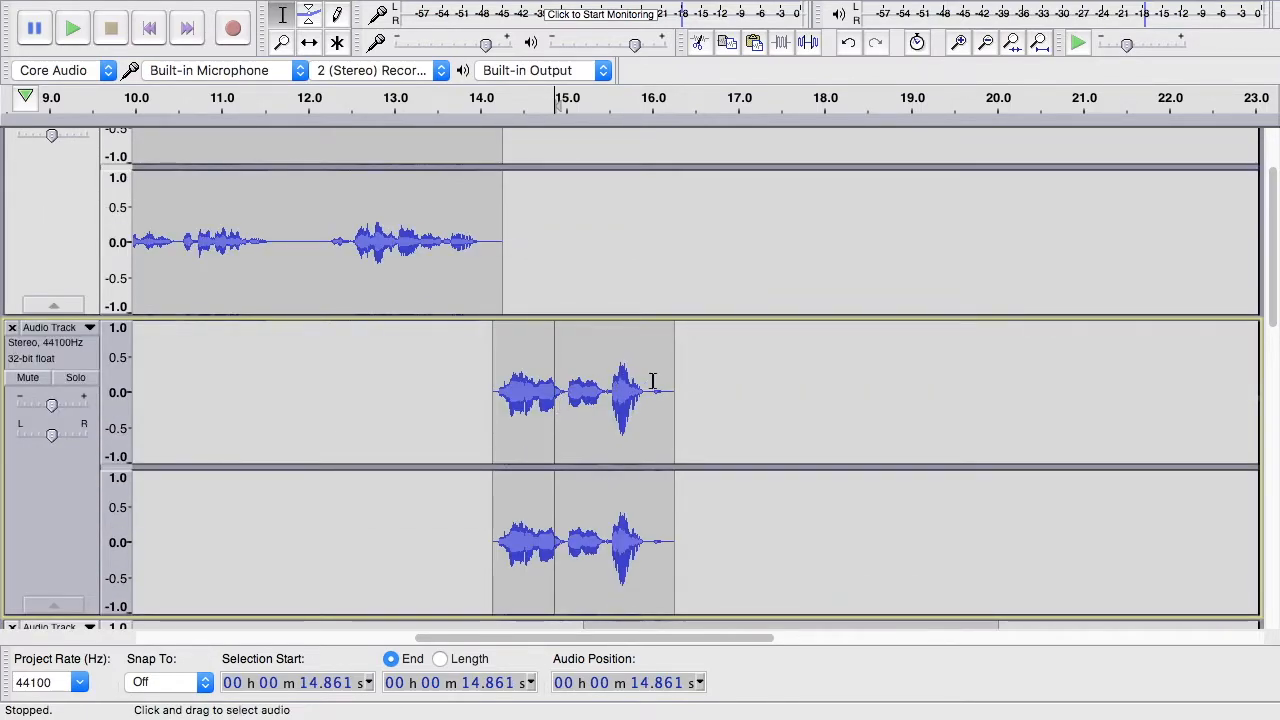
left_click(586, 240)
scroll(1275, 168, "up", 3)
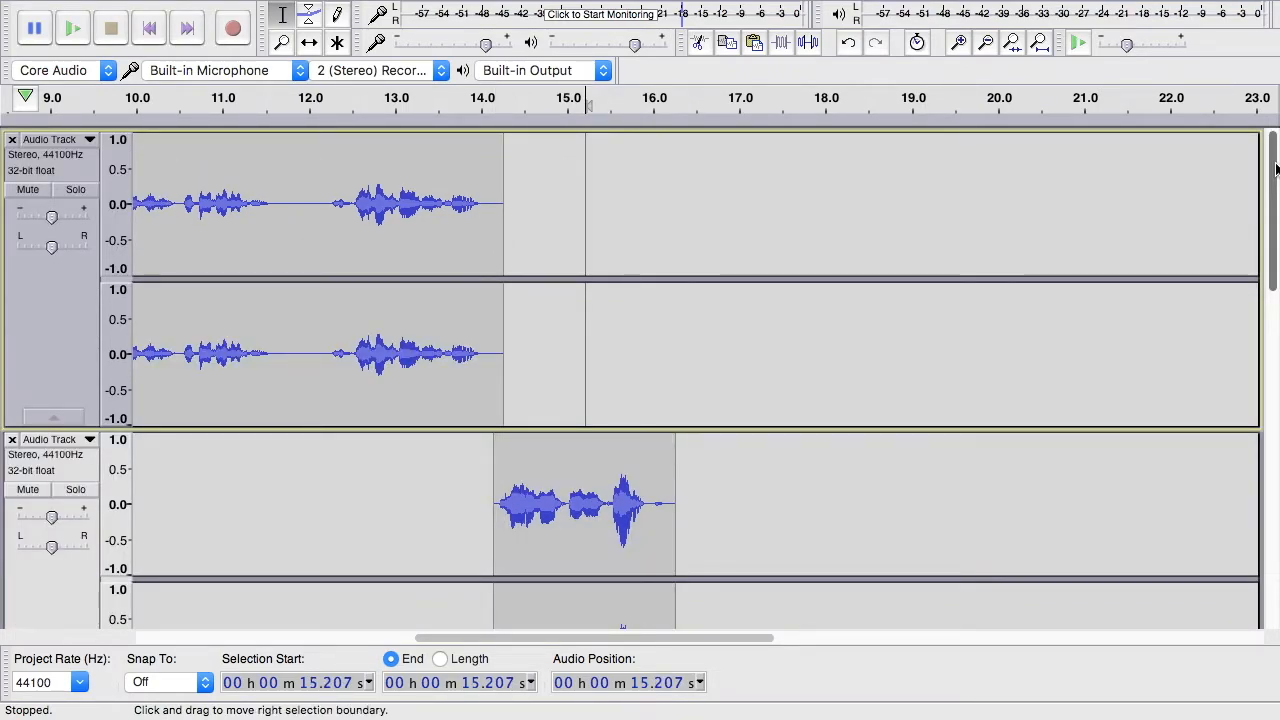
key("super+v")
left_click_drag(669, 170, 603, 178)
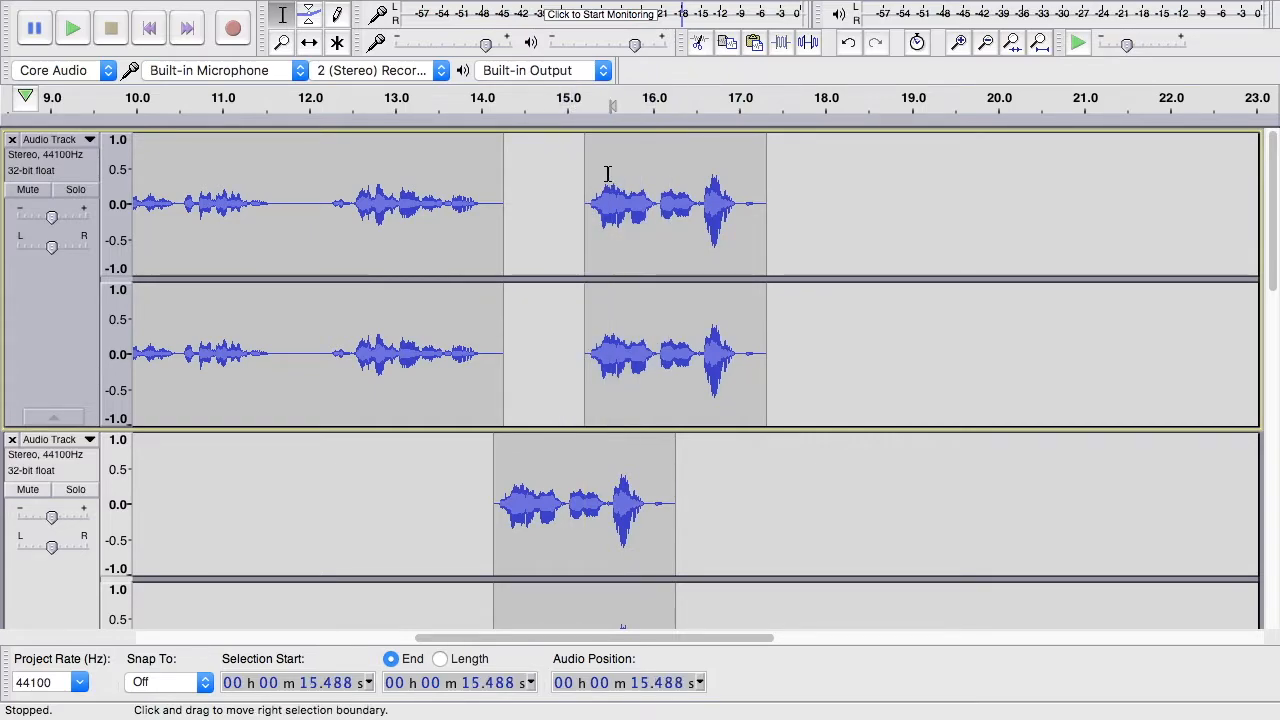
Shift the pasted clip on the first track to start at 14.257 s, directly against the end of the preceding clip.
double_click(608, 175)
left_click(309, 42)
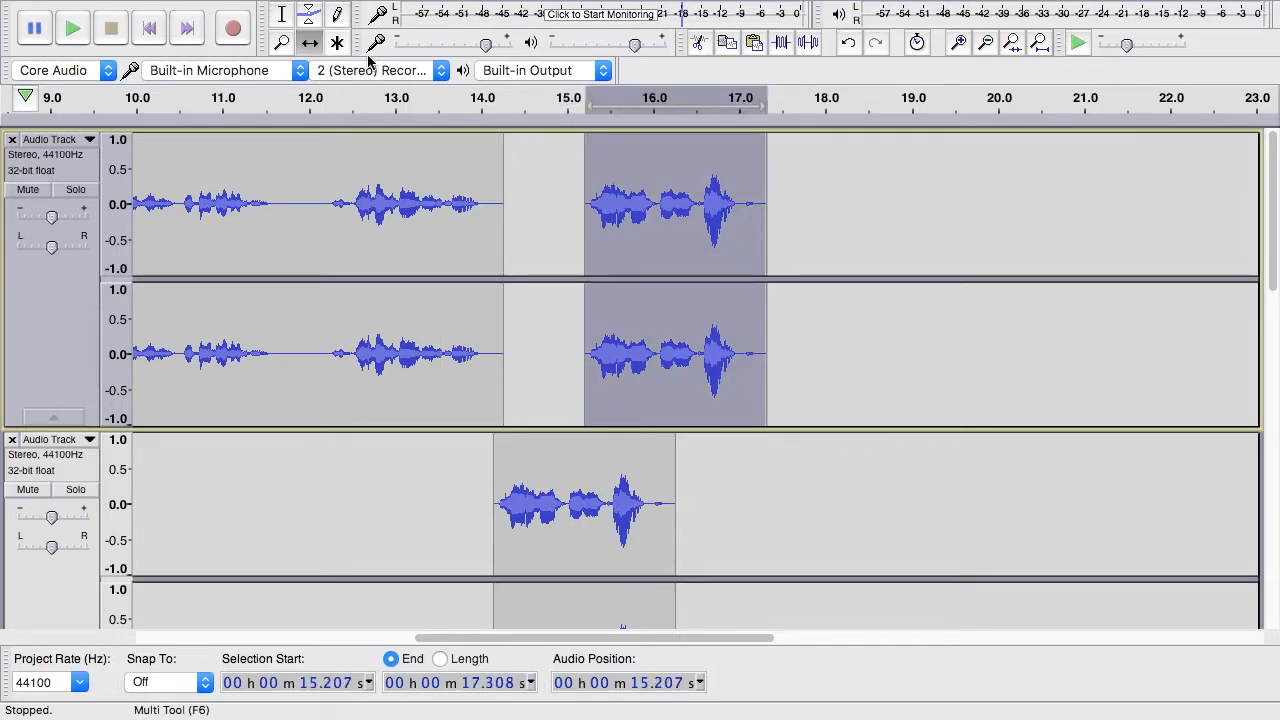
left_click_drag(600, 148, 513, 152)
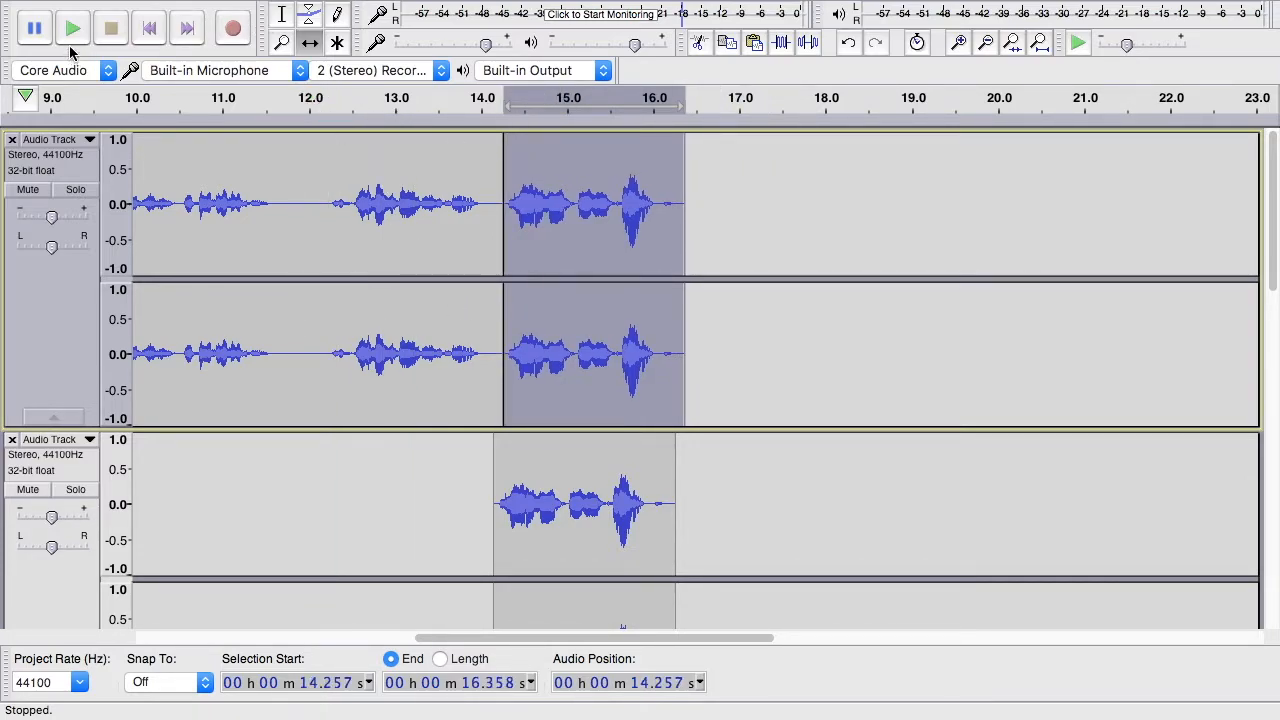
Delete the original clip from the second track and remove that emptied track.
left_click(281, 14)
double_click(529, 447)
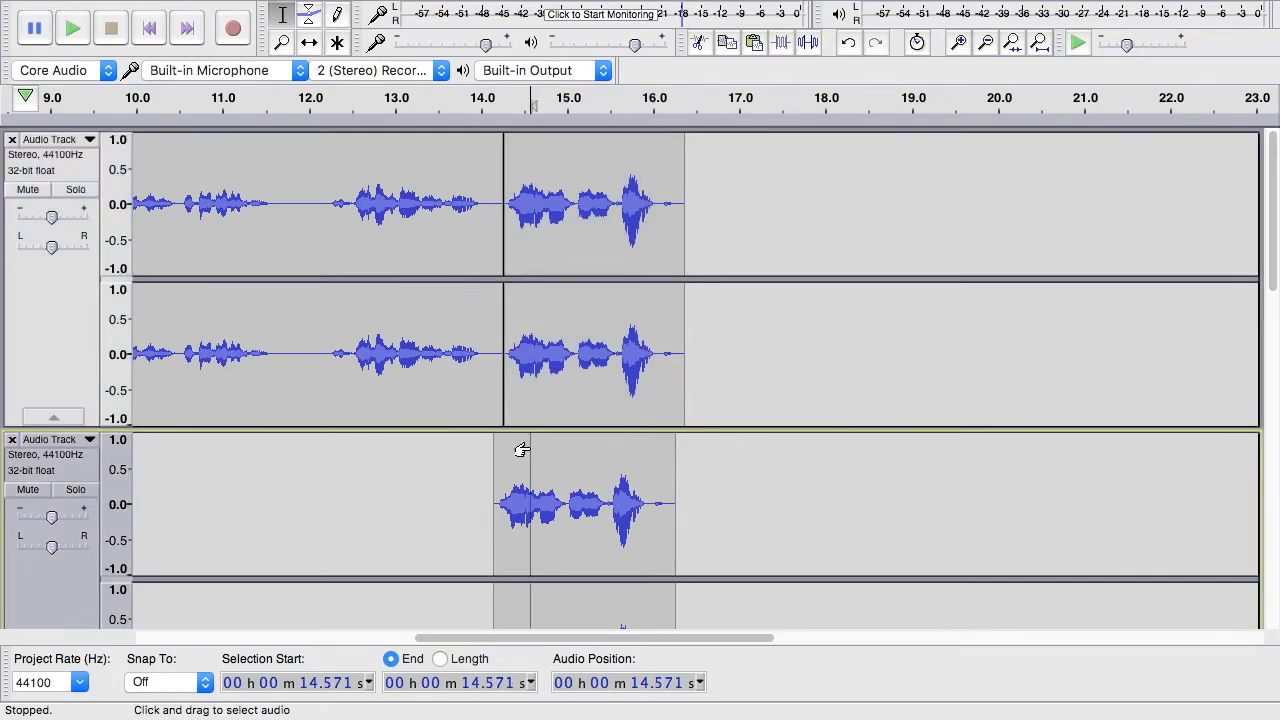
scroll(529, 447, "down", 2)
key("Delete")
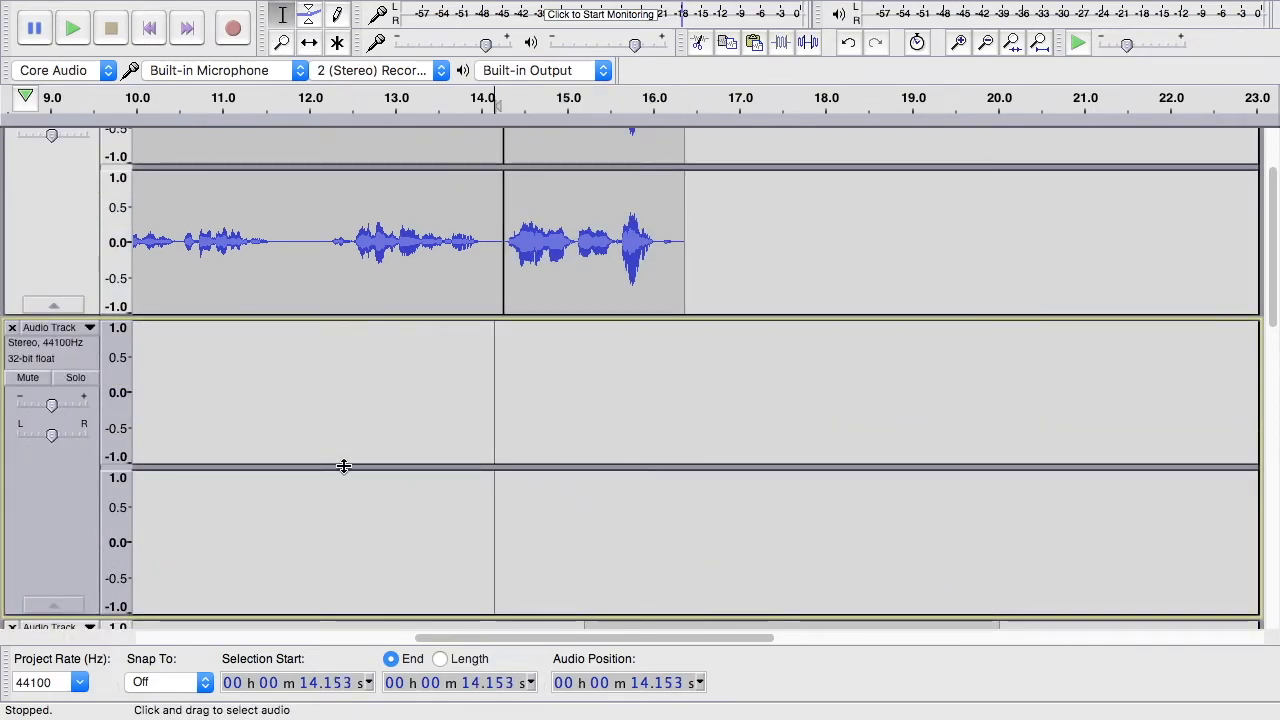
left_click(12, 329)
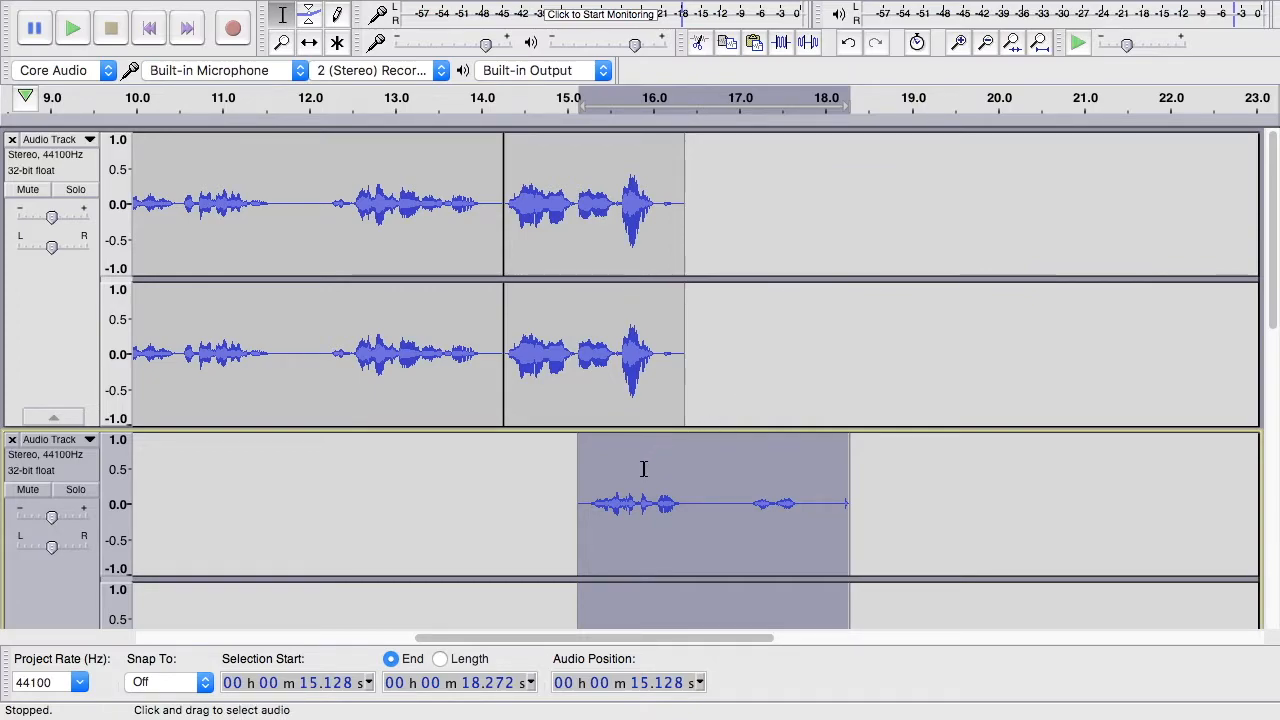
Cut the clip spanning 15.128 s to 18.272 s from the second track and paste it into the first track at 16.405 s.
key("Delete")
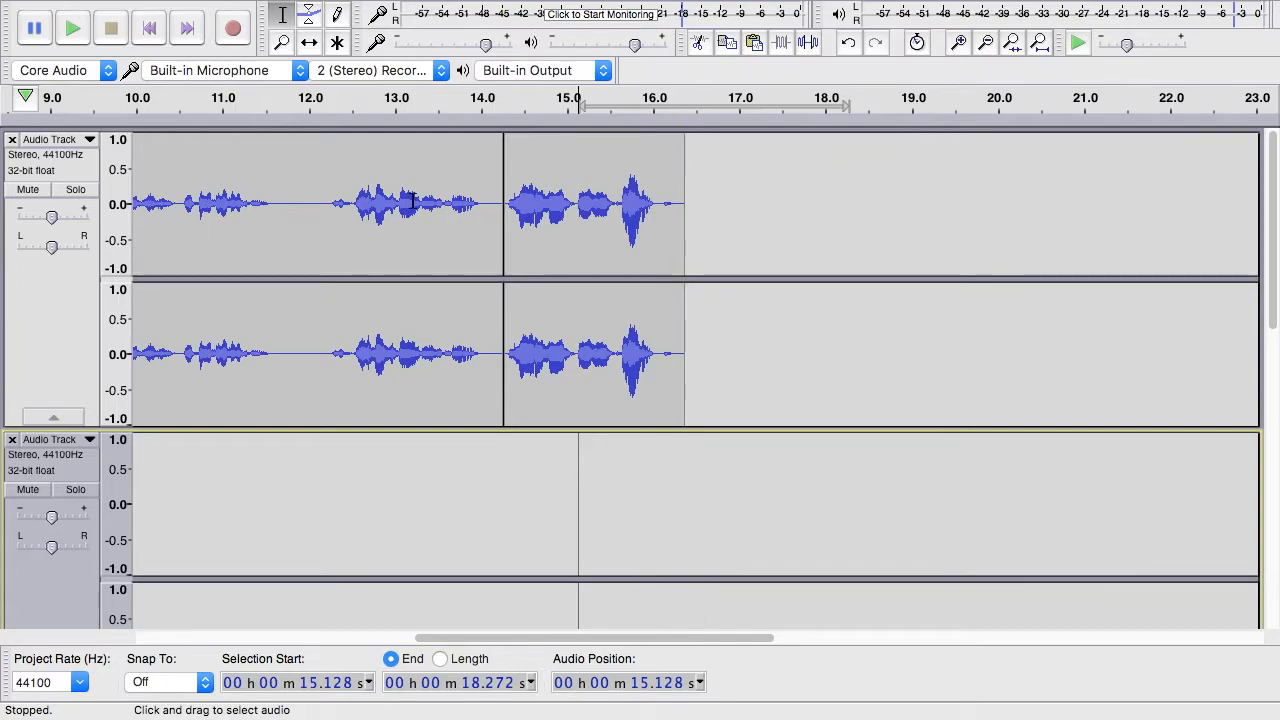
left_click(80, 297)
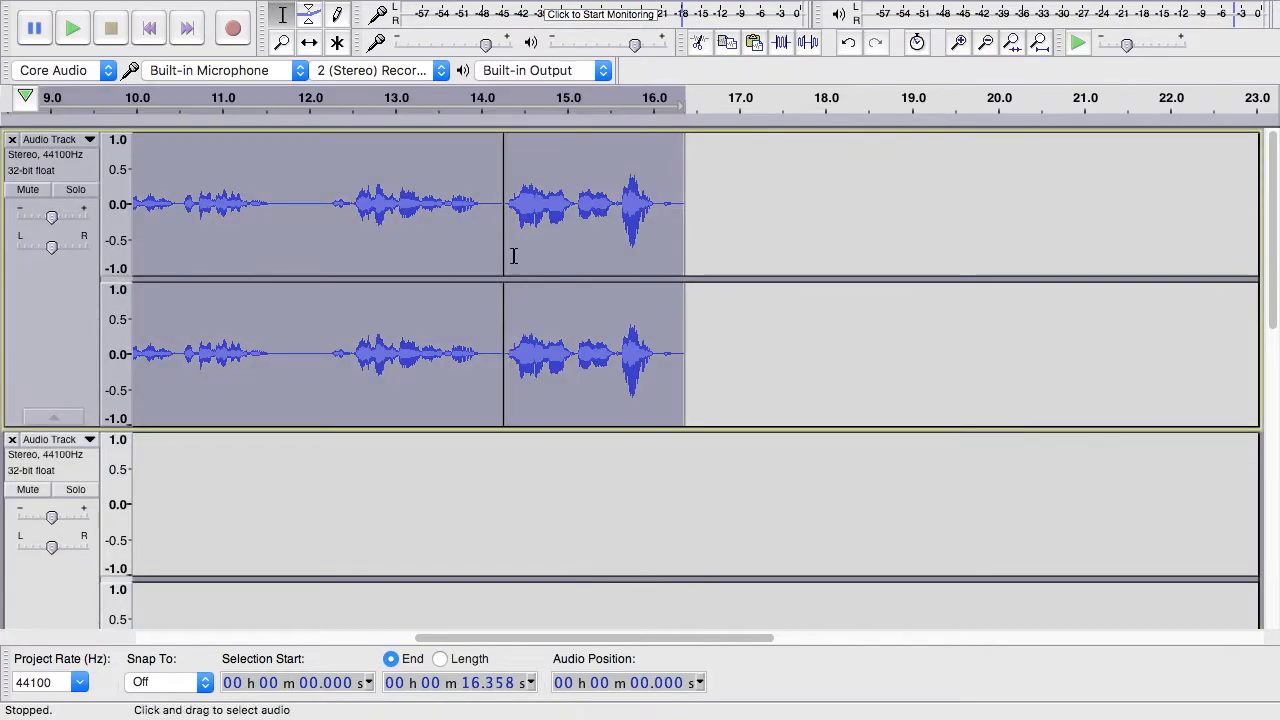
left_click(696, 175)
left_click(687, 180)
key("super+v")
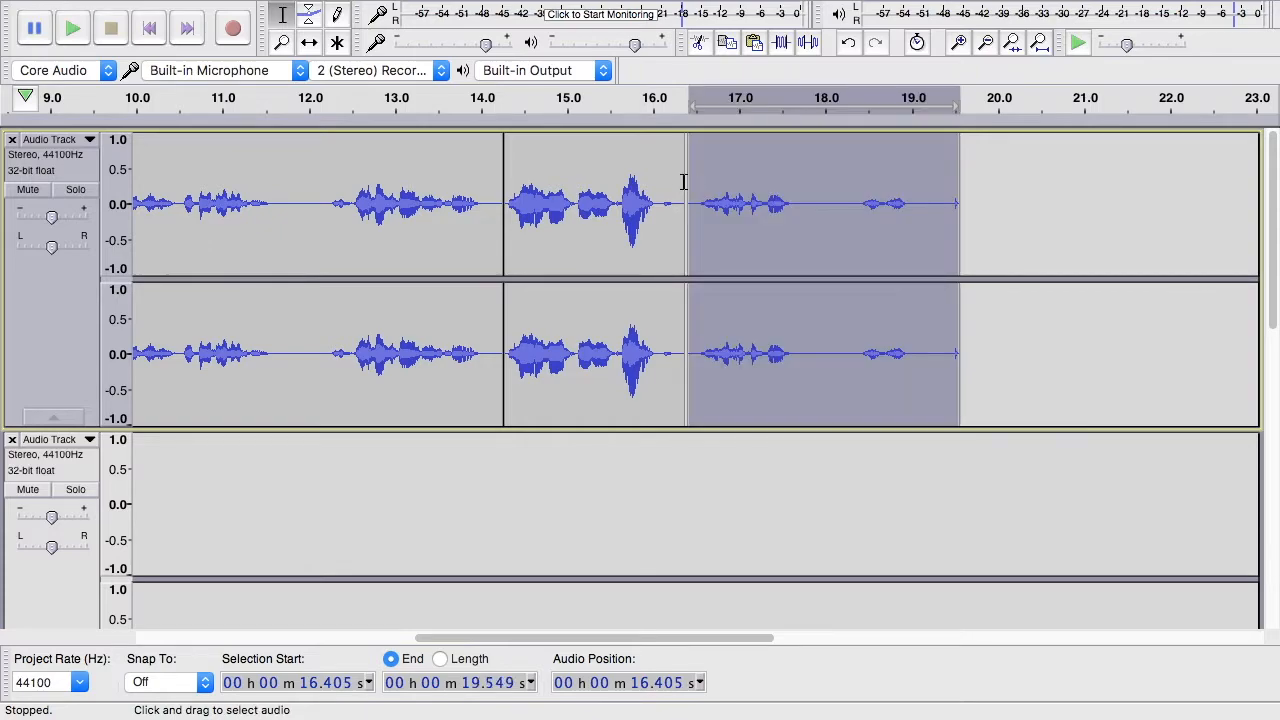
Shift the newly pasted clip slightly earlier so it meets the end of the preceding clip on the first track.
left_click(756, 171)
double_click(746, 170)
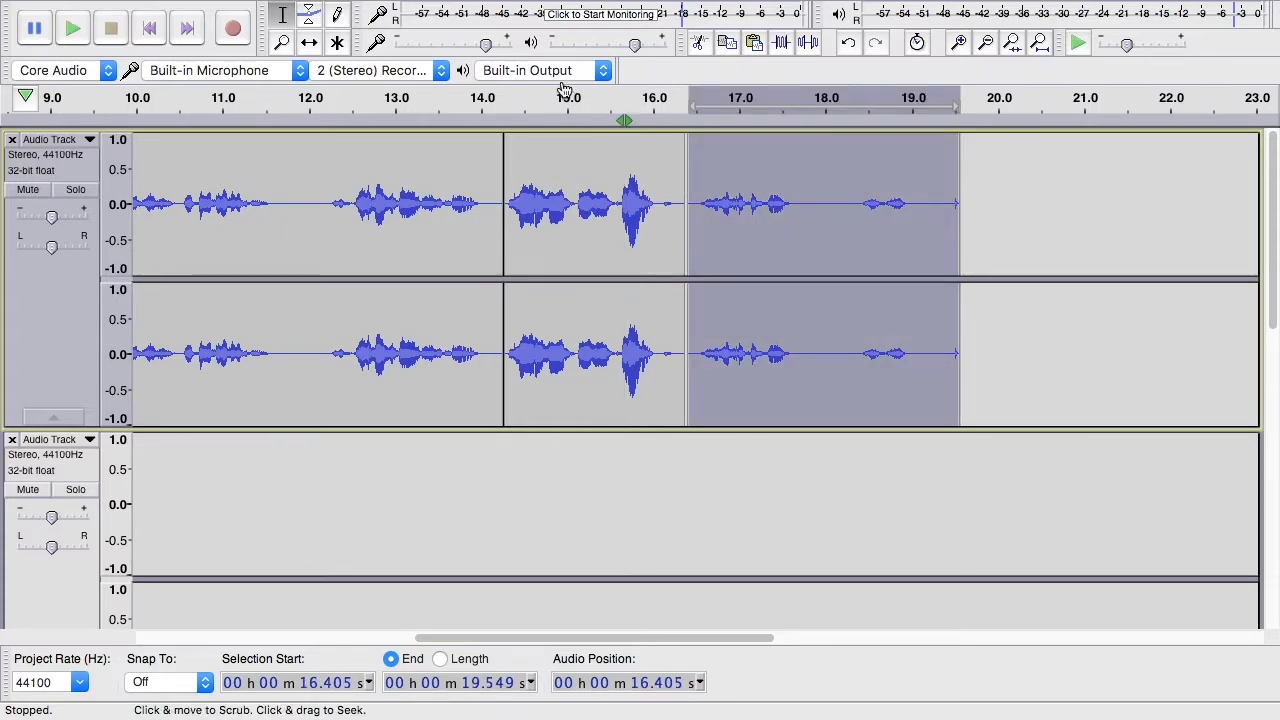
left_click(309, 42)
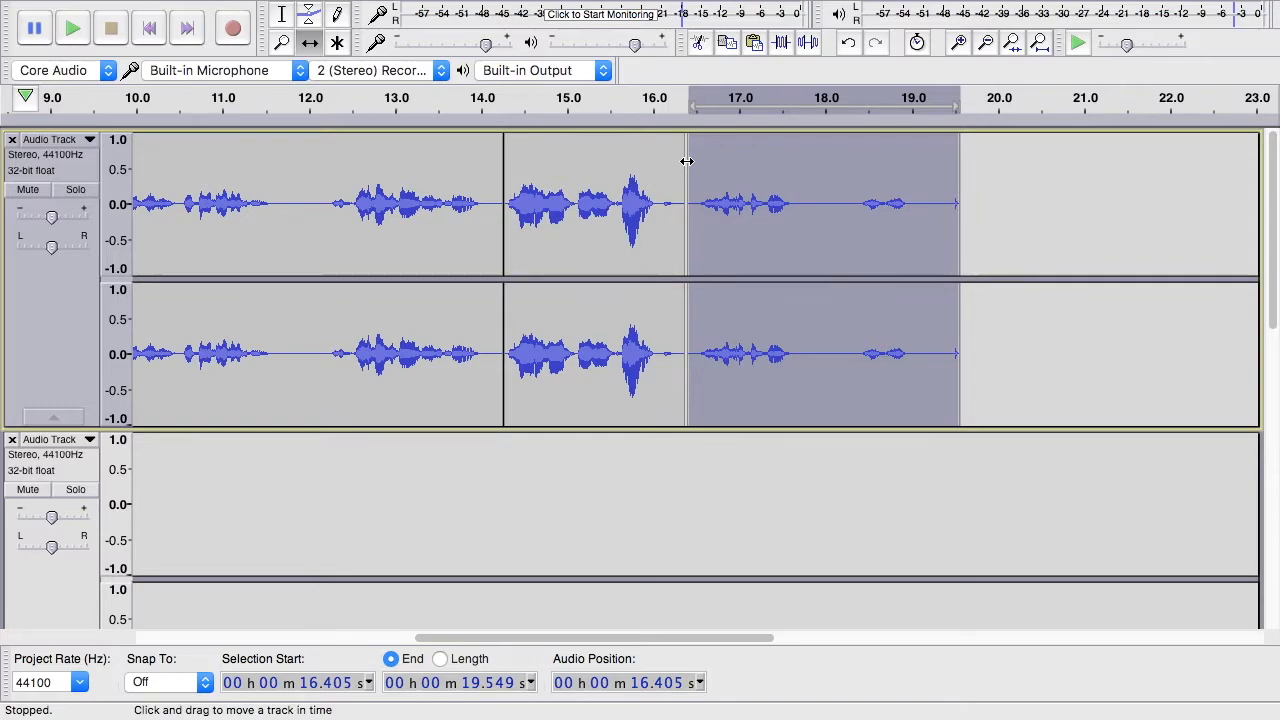
left_click_drag(727, 158, 723, 158)
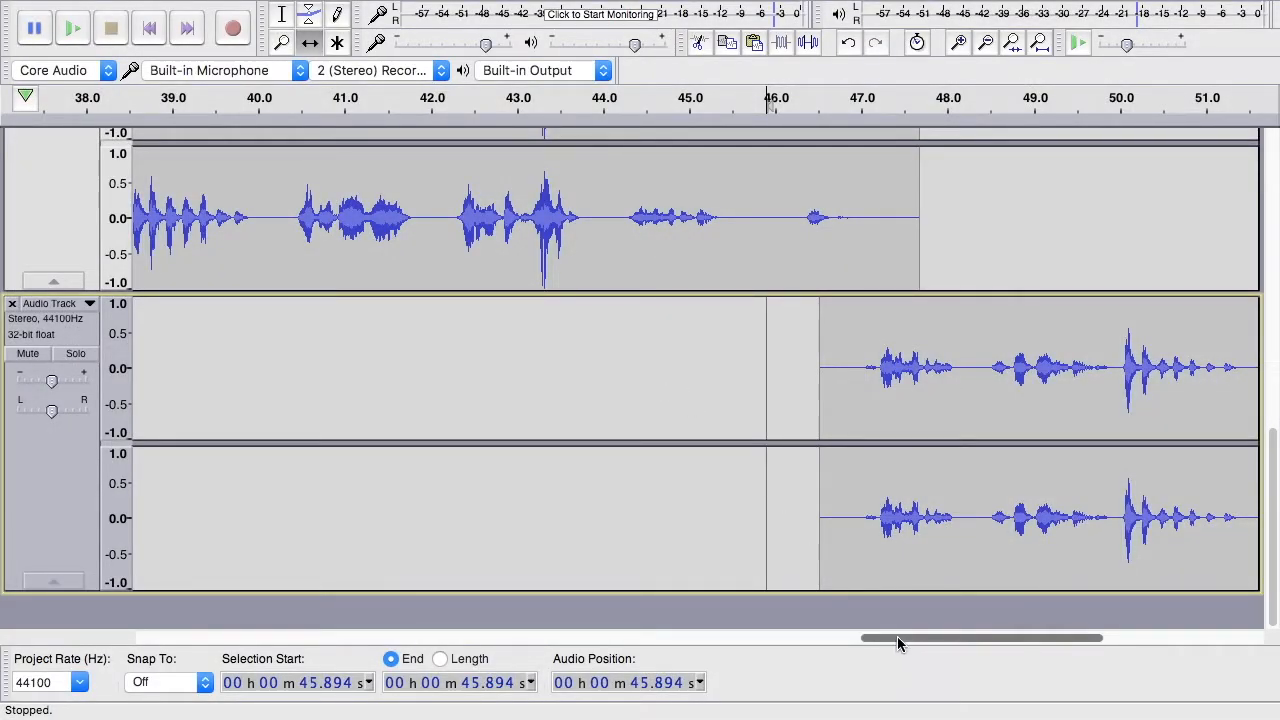
Go back through the staggered takes and select the whole clip spanning 26.027 s to 34.760 s.
left_click_drag(907, 638, 703, 611)
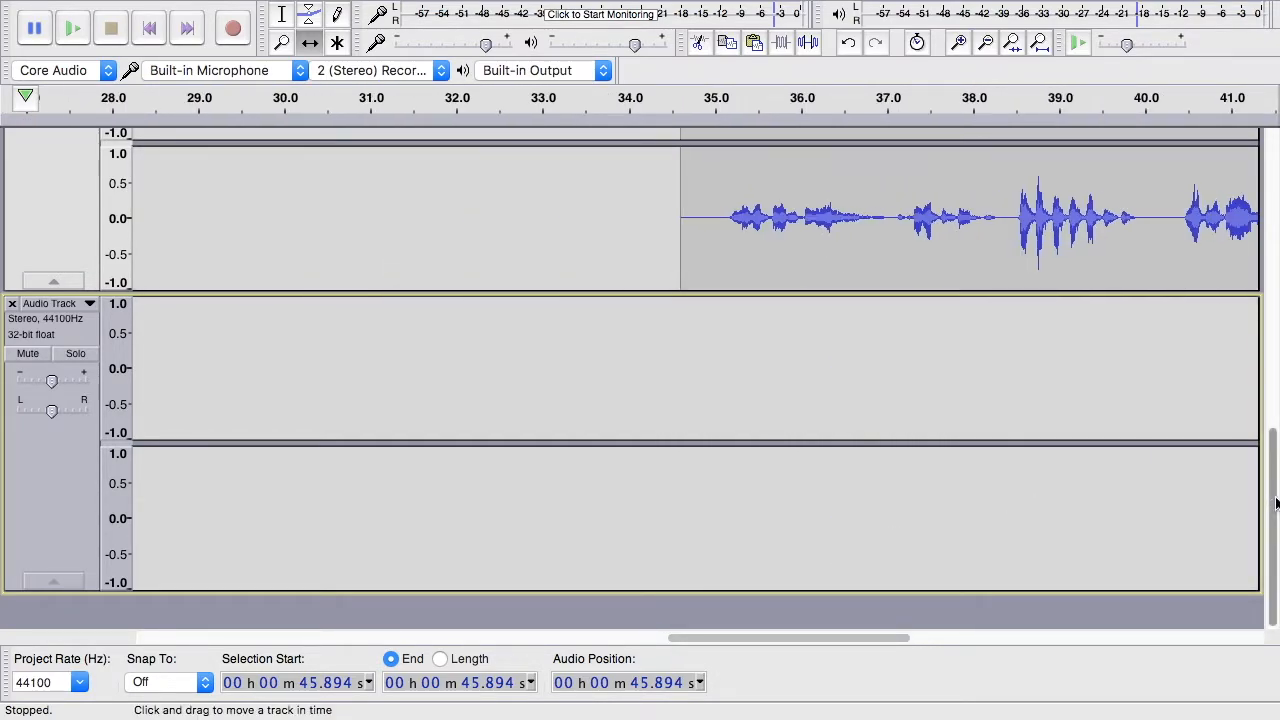
left_click_drag(1276, 506, 1276, 367)
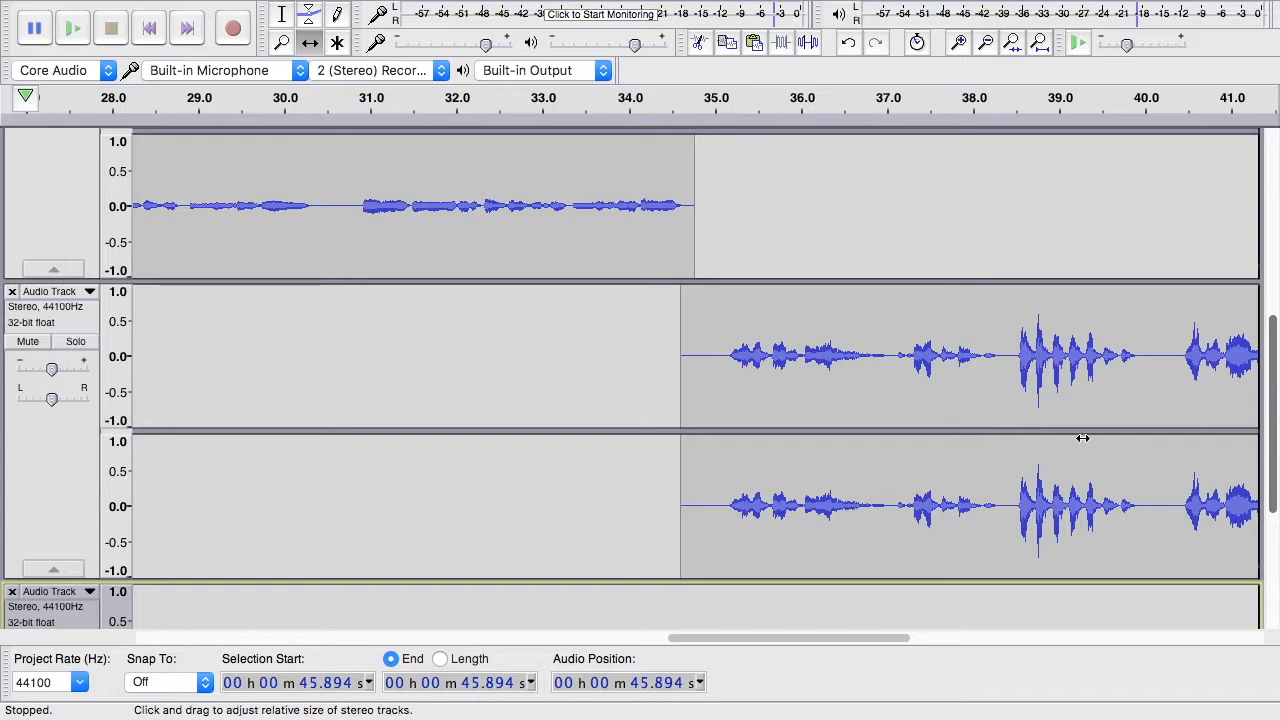
left_click(337, 156)
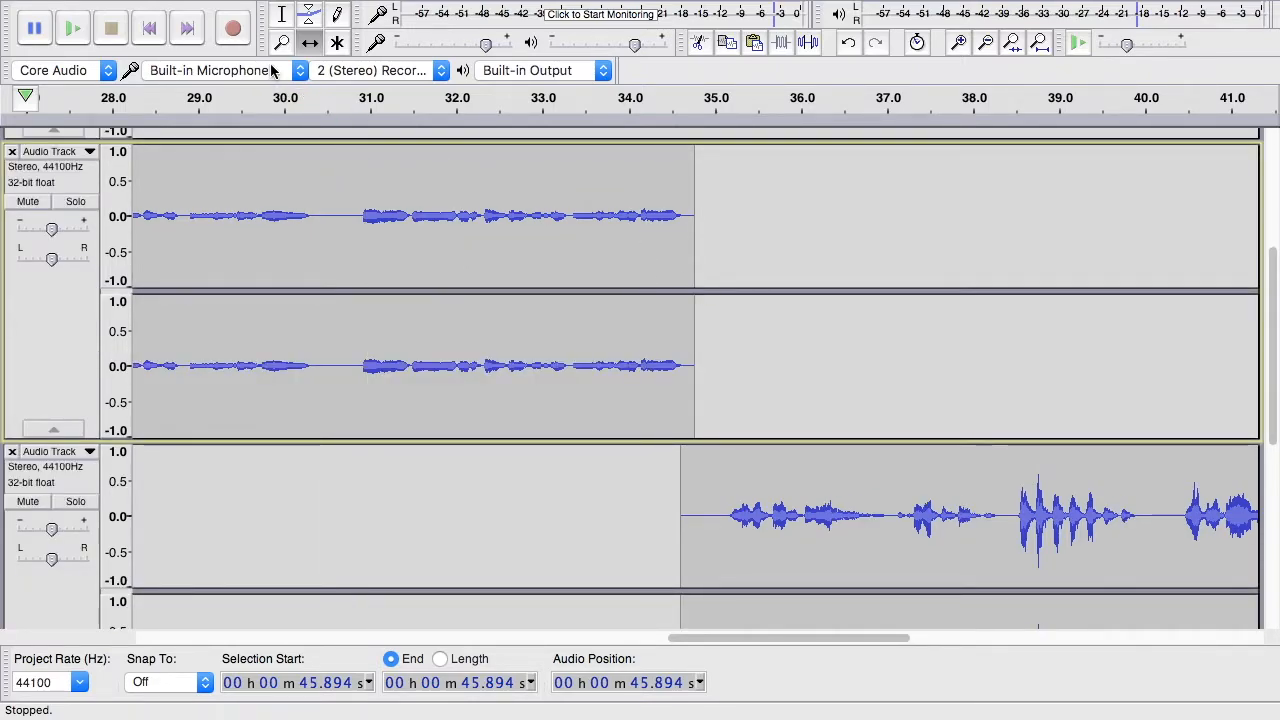
left_click(282, 14)
double_click(309, 156)
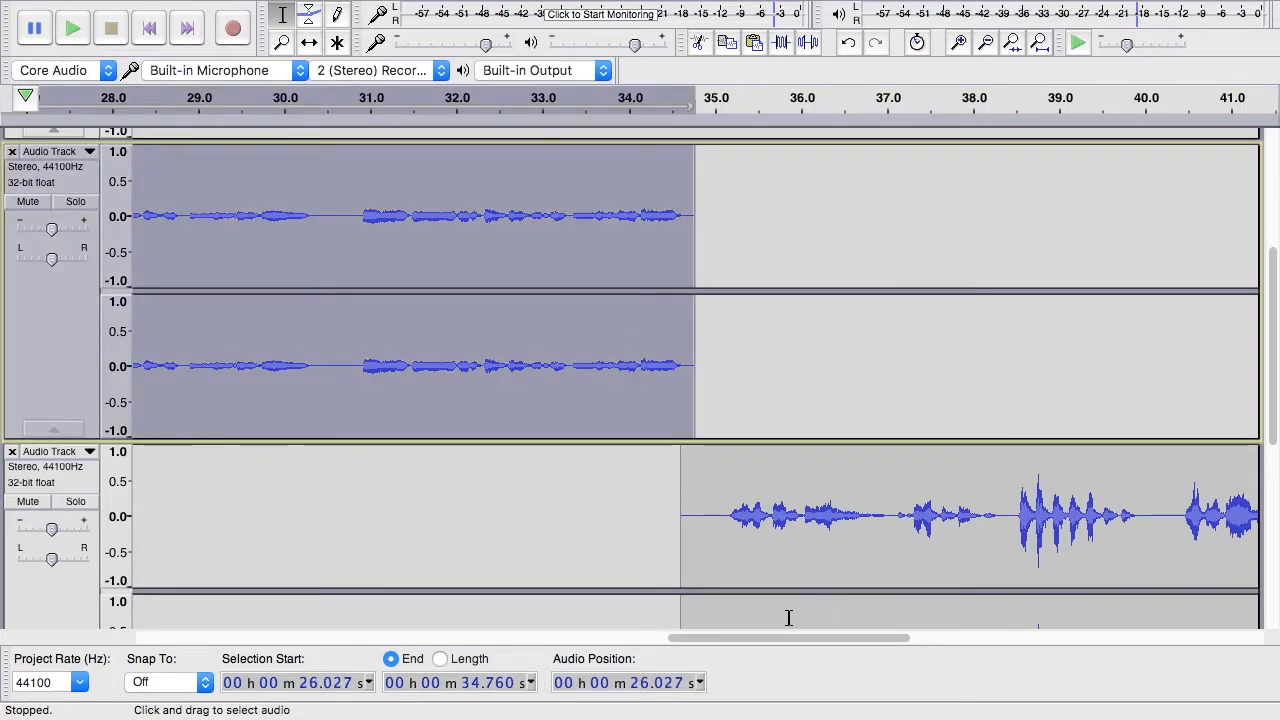
Delete the silence and click noise at the end of the lowest track's clip, from 55.240 s onward.
left_click_drag(771, 639, 1087, 640)
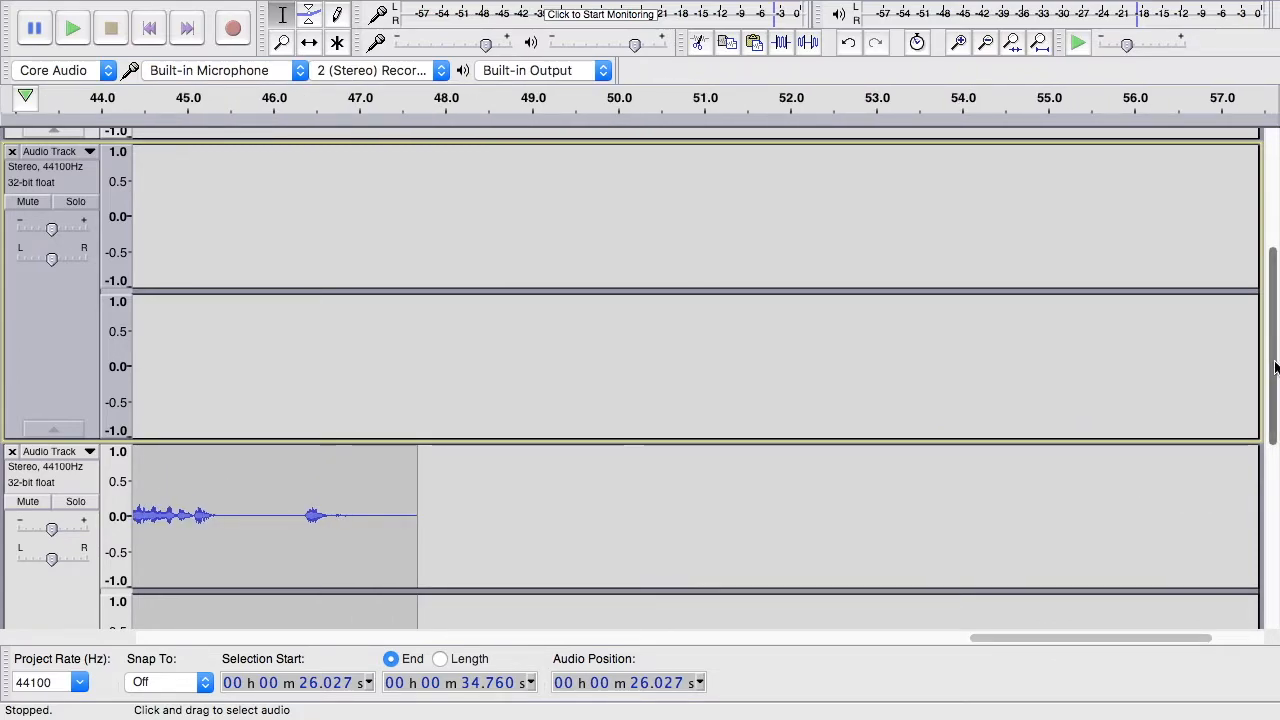
scroll(1275, 367, "down", 5)
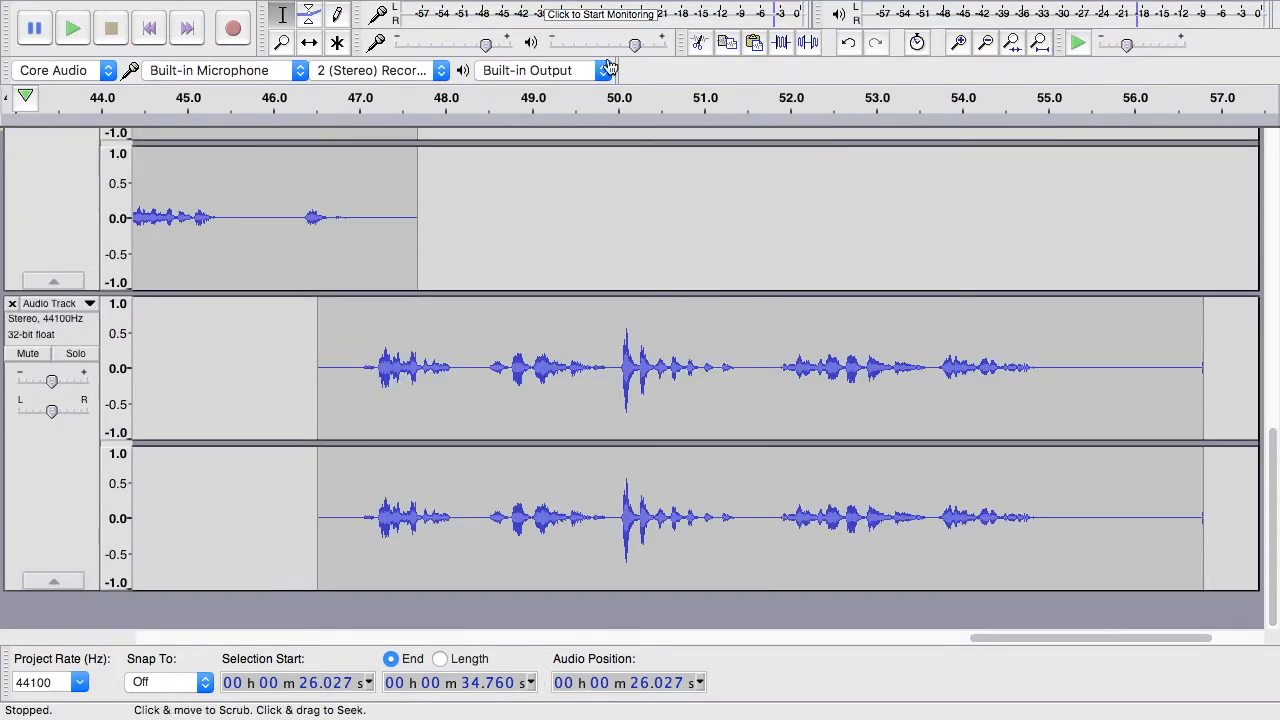
left_click_drag(1067, 367, 1211, 370)
key("Delete")
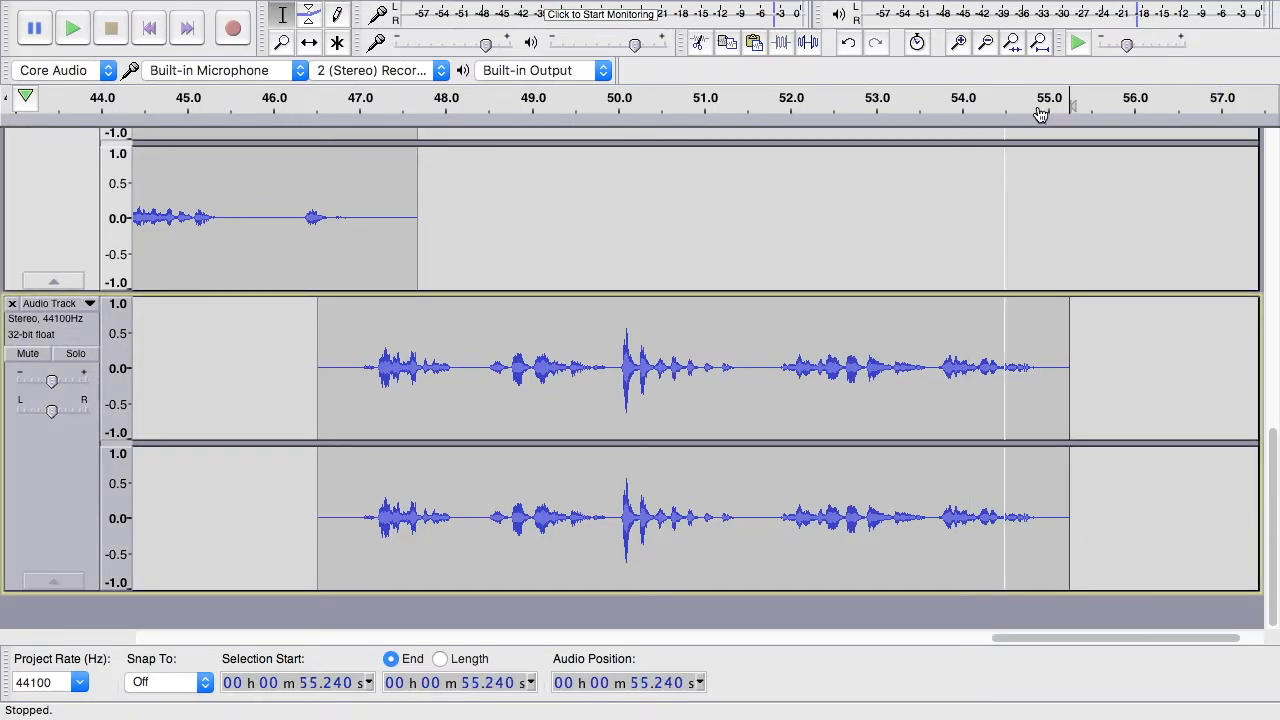
Record another take on a new track starting from 1 min 11.529 s, overlapping the end of the previous take.
key("super+v")
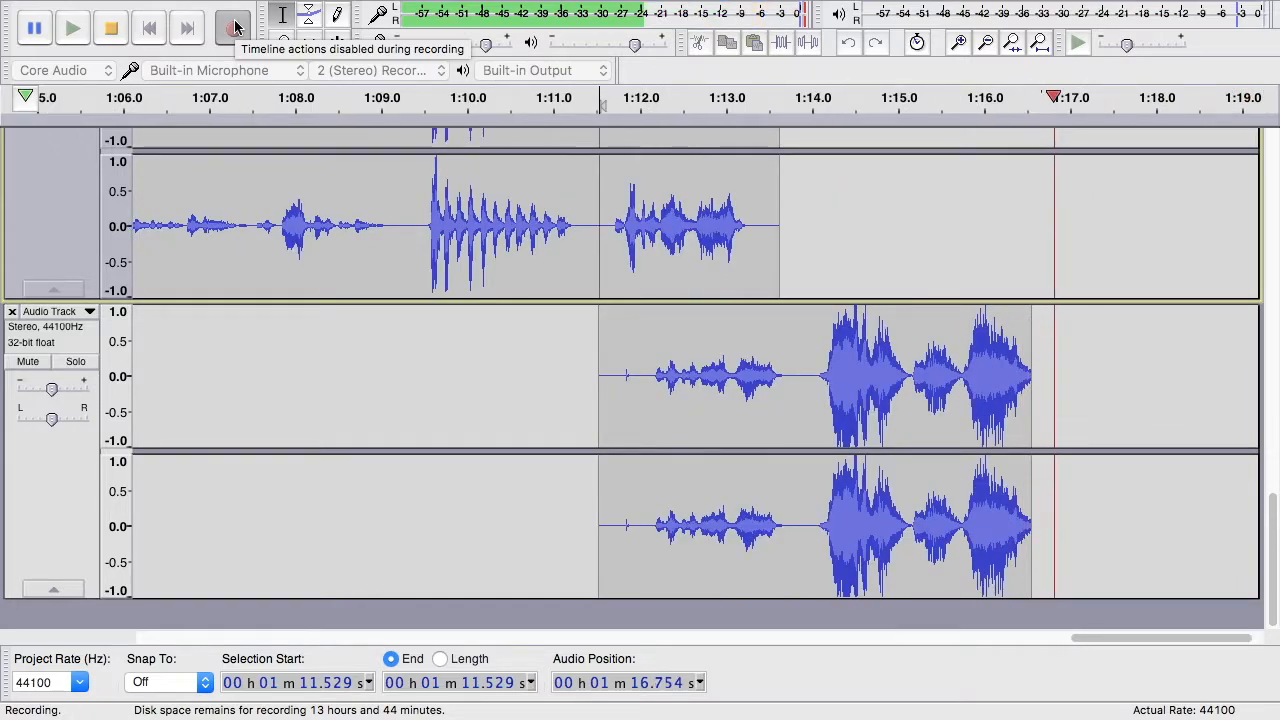
left_click(111, 28)
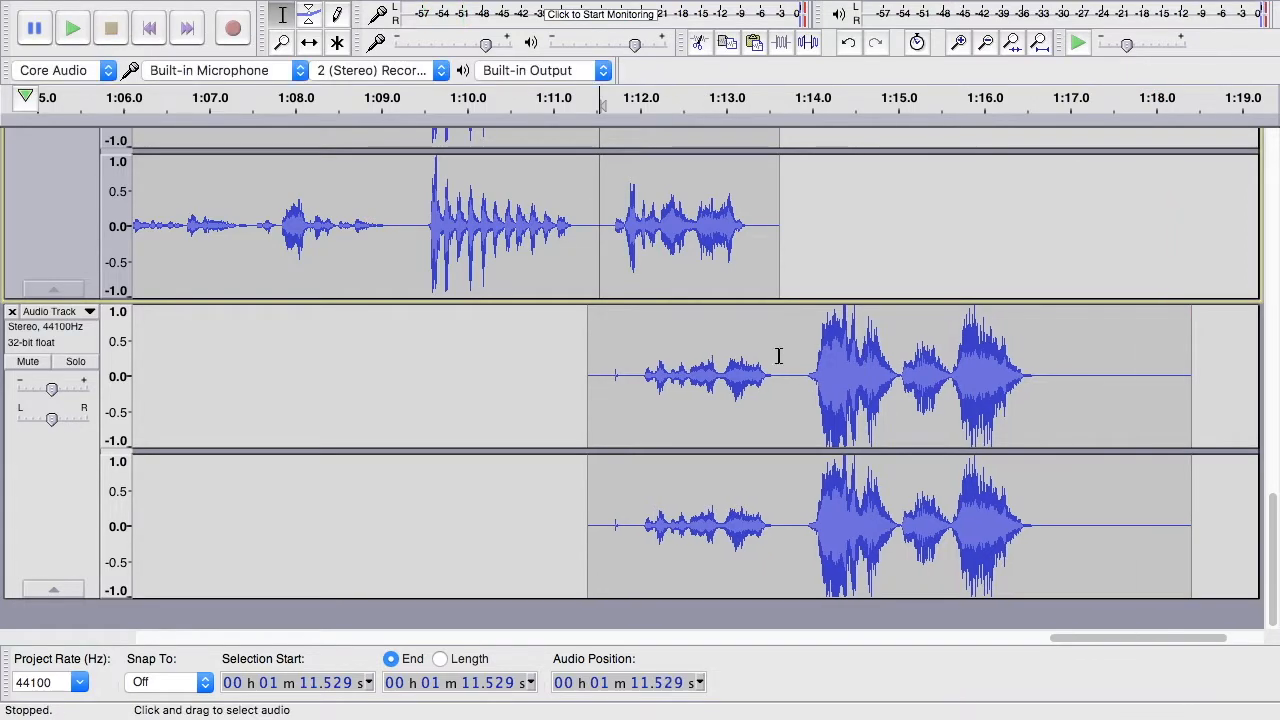
Delete the repeated opening of the newest take, from 1 min 11.297 s to 1 min 13.621 s.
left_click_drag(777, 357, 755, 357)
left_click_drag(632, 350, 580, 355)
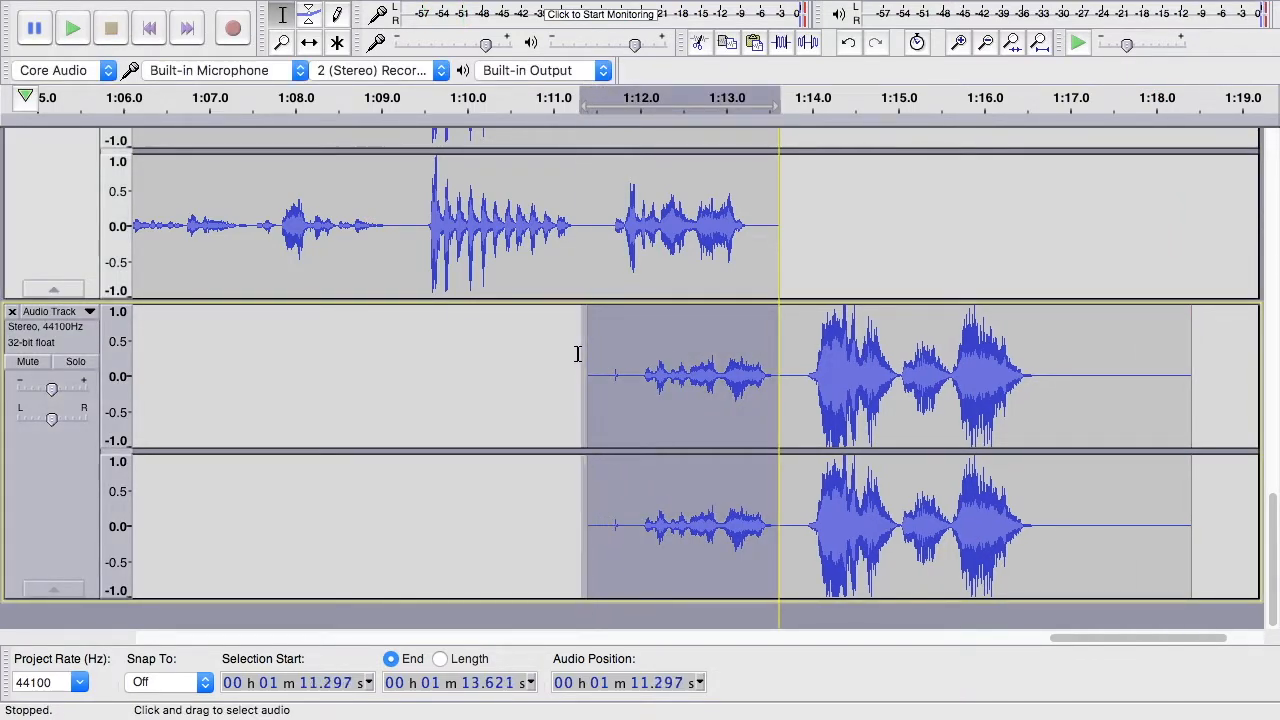
key("Delete")
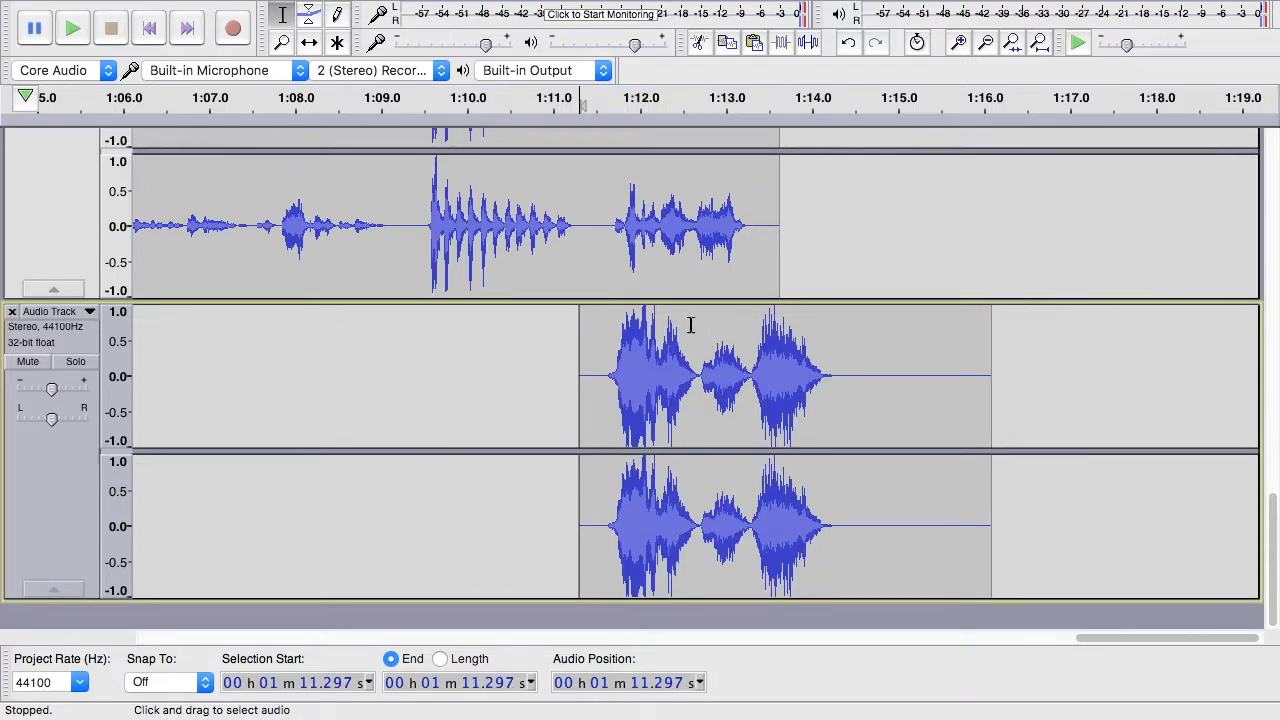
Shift the newest take to start at about 1 min 13.2 s and record another take on a new track from 1 min 11.297 s.
left_click(309, 42)
left_click_drag(707, 327, 871, 335)
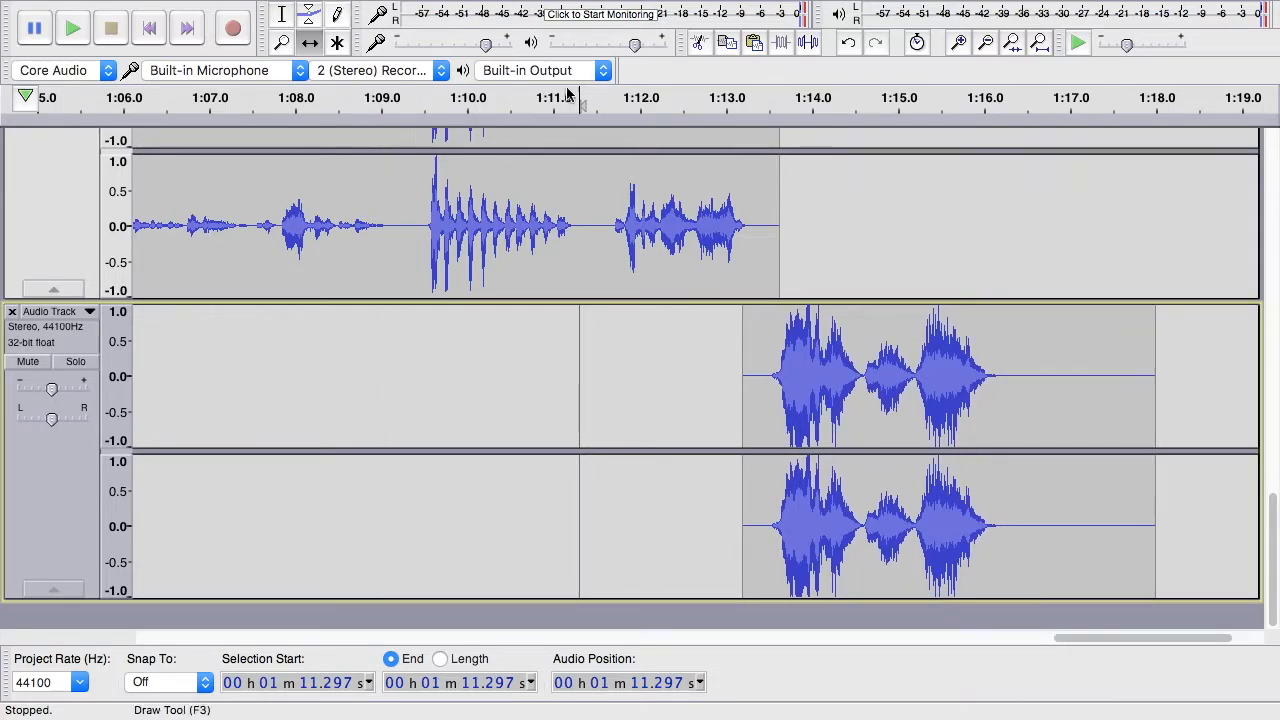
mouse_move(265, 33)
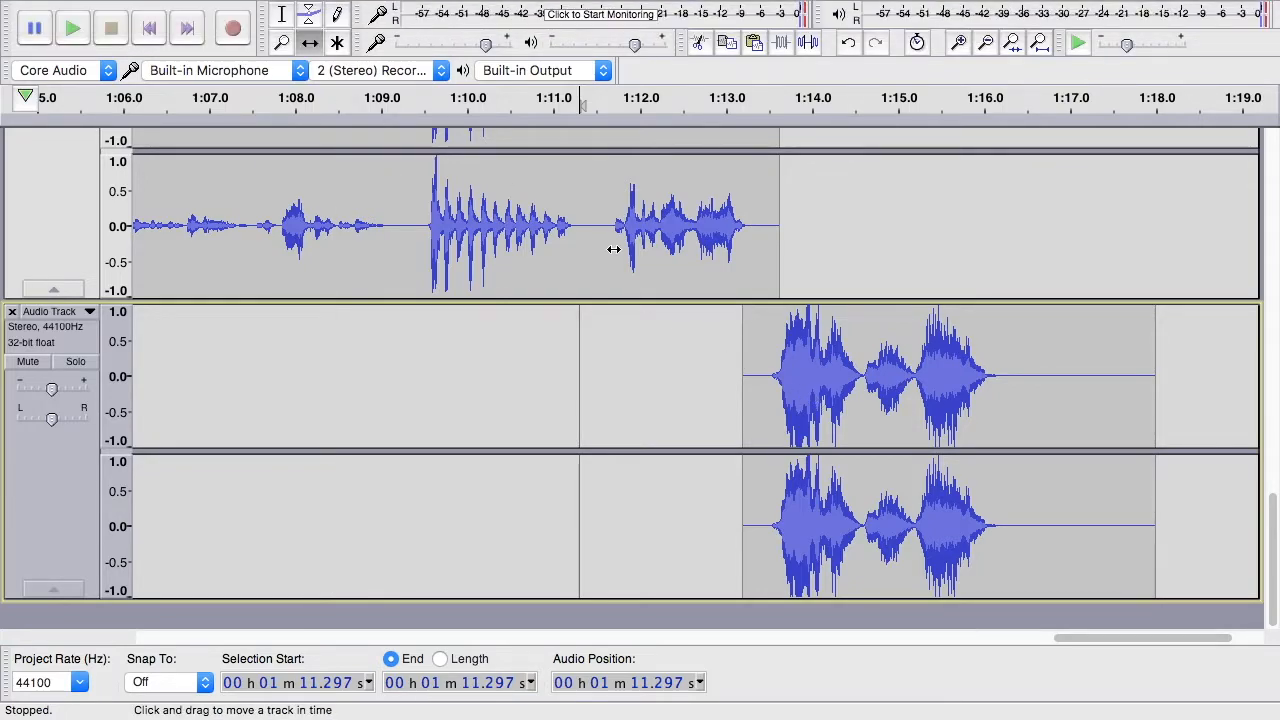
left_click(233, 30)
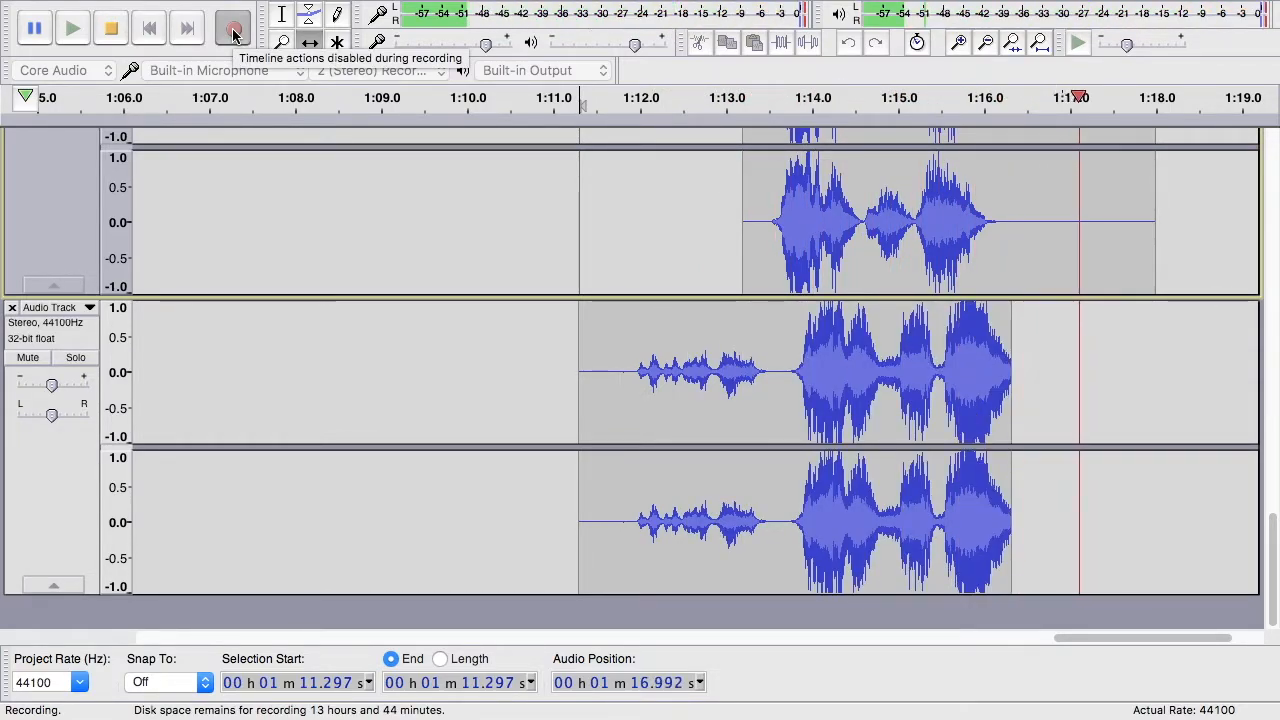
left_click(106, 28)
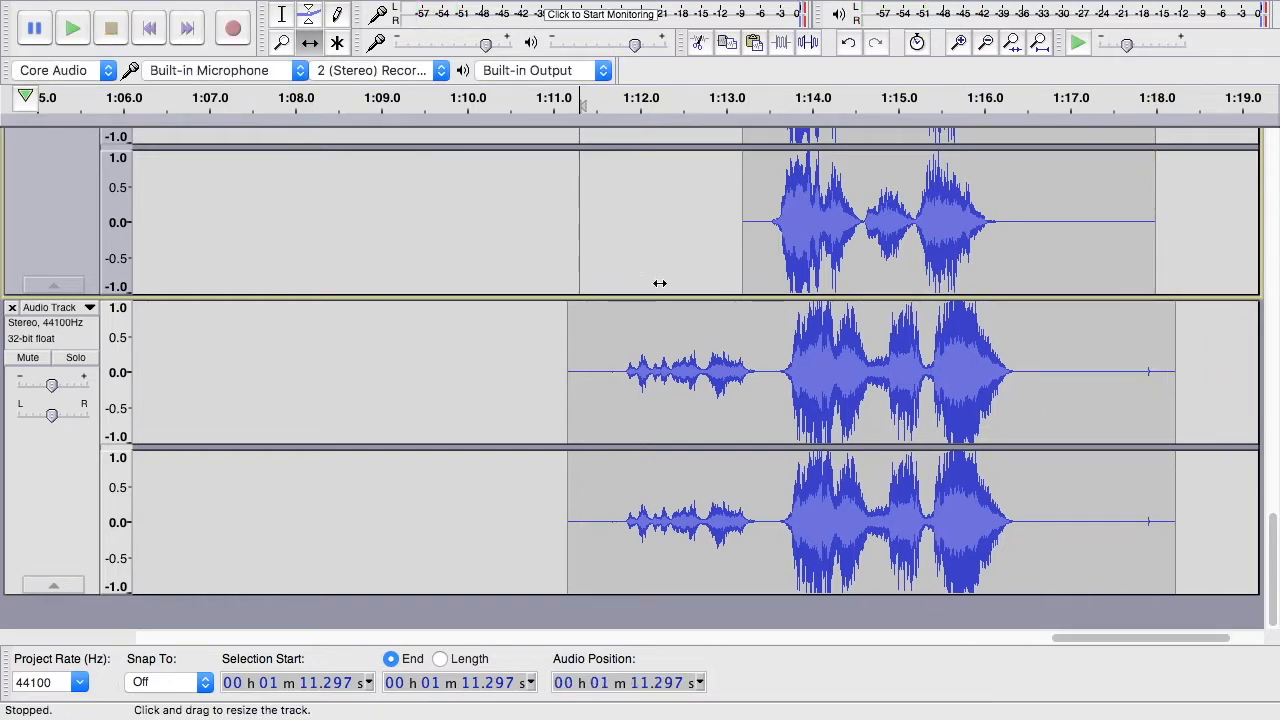
Delete the newest take's quiet opening from 1 min 11.167 s up to its loud speech, and shift the remaining clip about 2 s later.
left_click(282, 14)
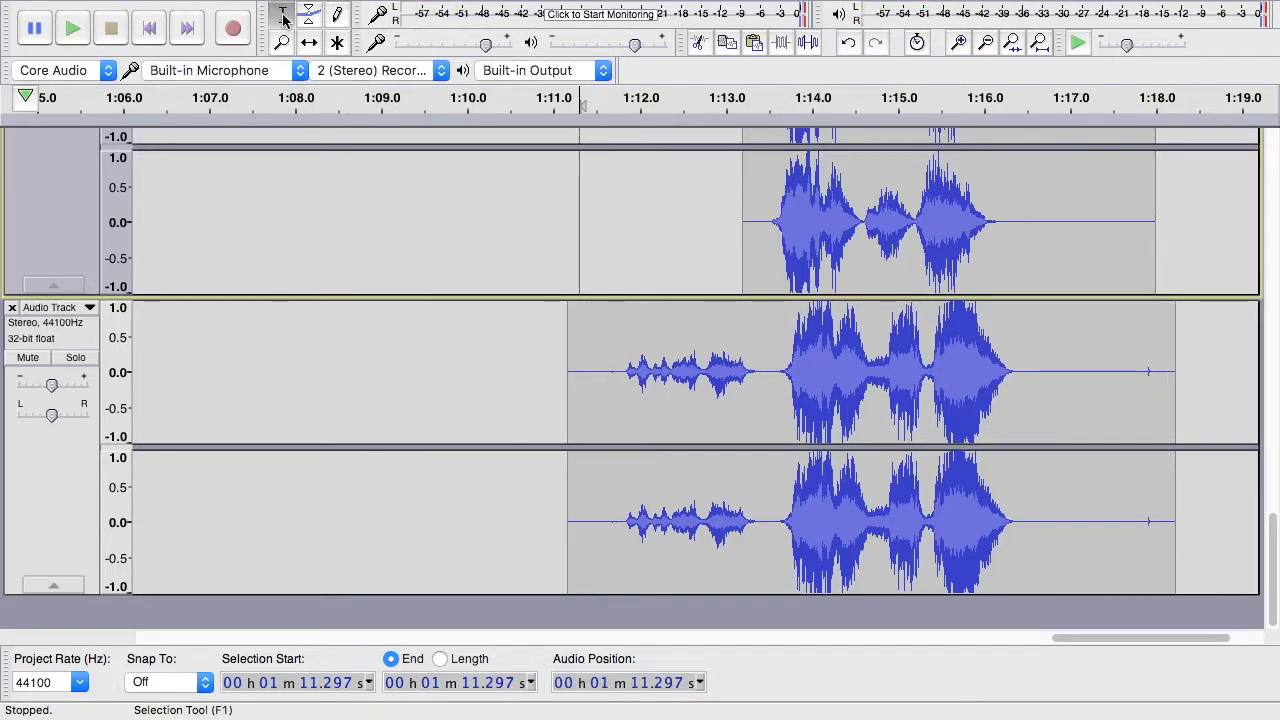
left_click_drag(767, 368, 563, 358)
key("Delete")
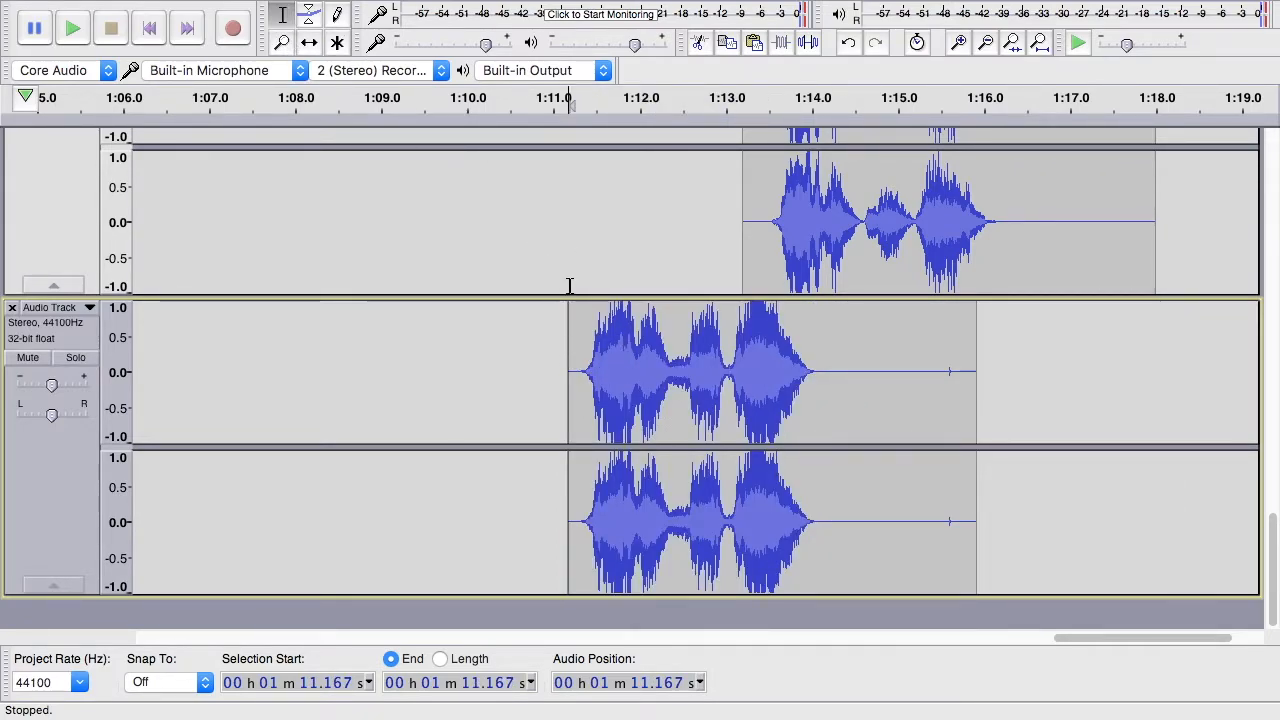
left_click(309, 42)
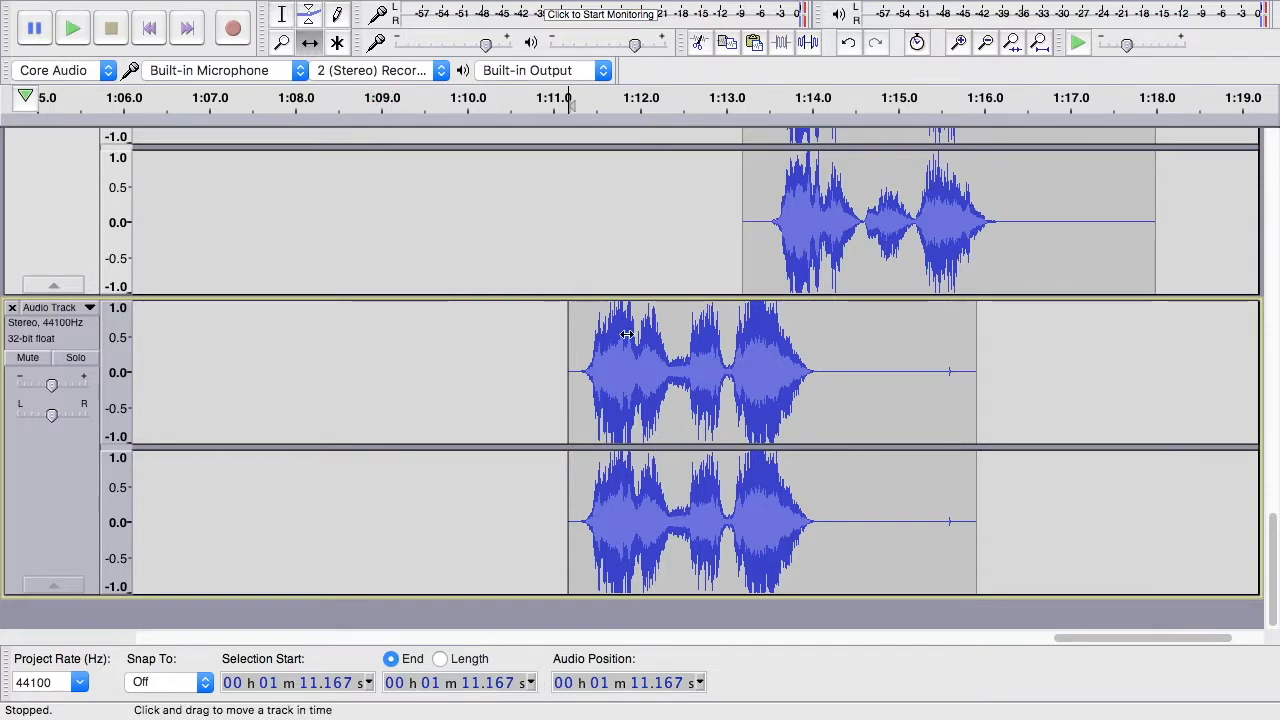
left_click_drag(586, 333, 774, 337)
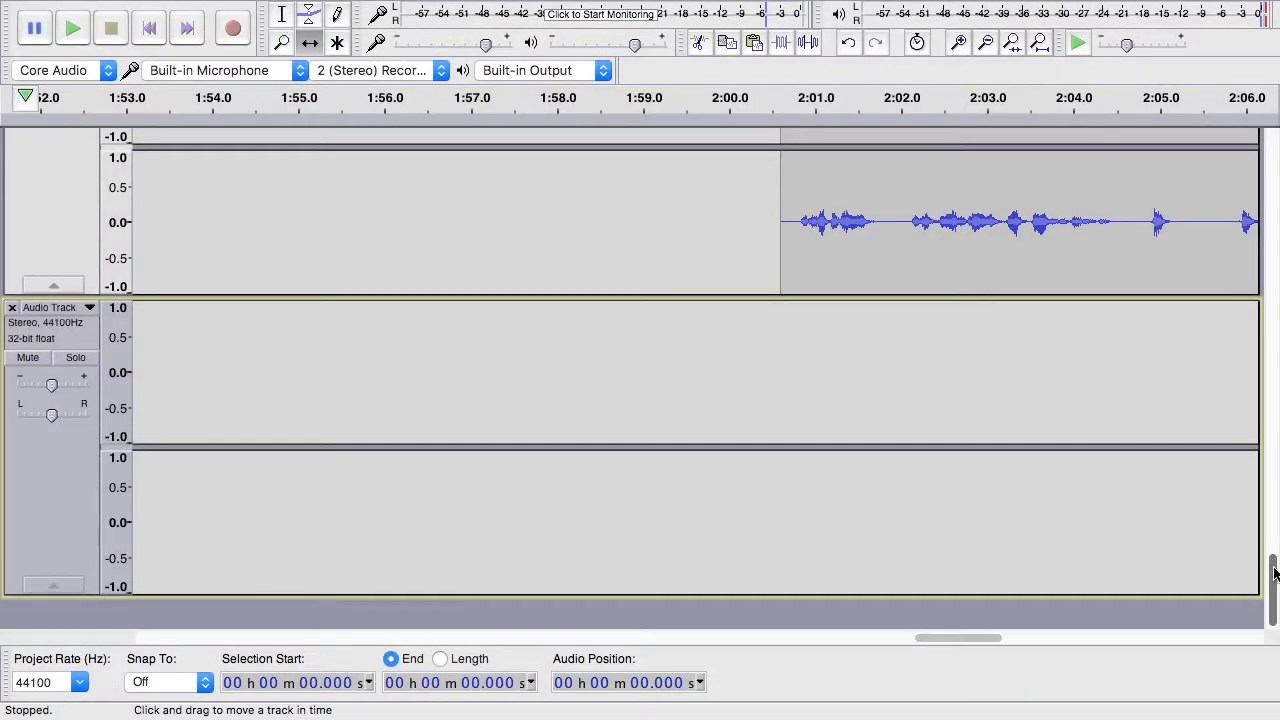
Delete the opening of the take that starts near 1 min 35 s, from 1 min 35.271 s to 1 min 37.942 s.
left_click_drag(1274, 572, 1274, 510)
left_click_drag(992, 648, 829, 641)
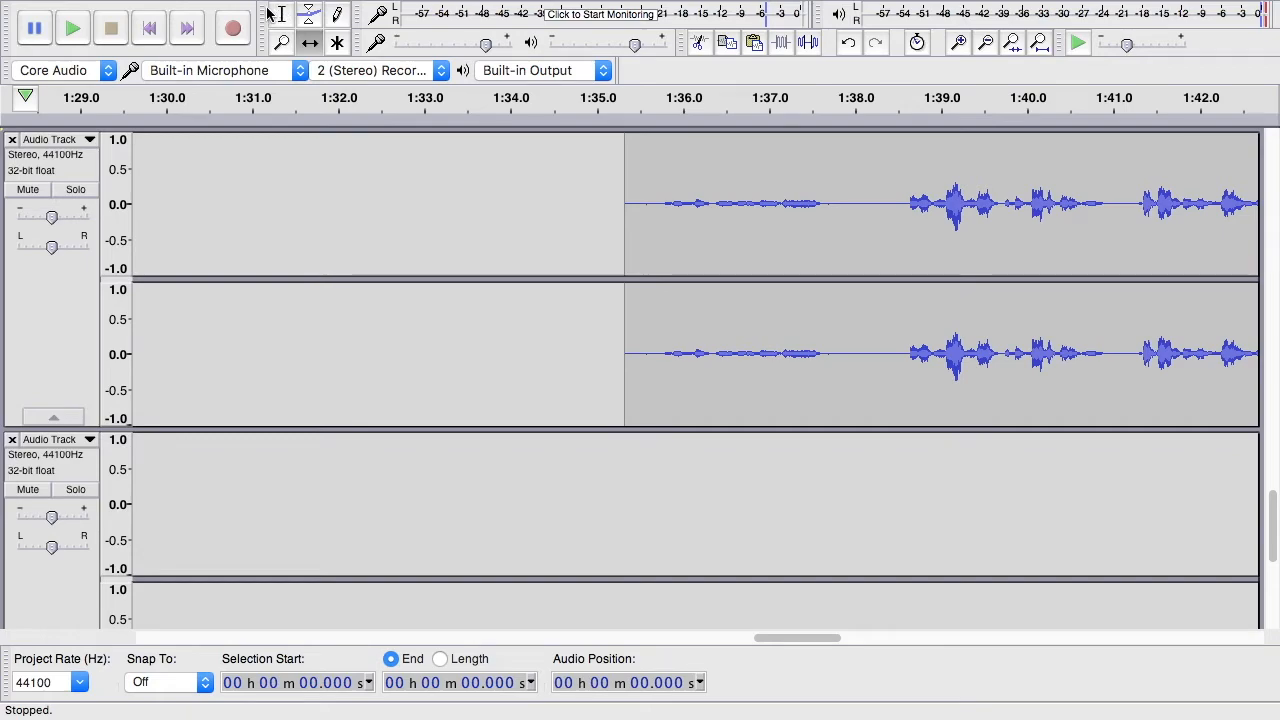
left_click_drag(620, 193, 848, 197)
left_click_drag(1276, 522, 1275, 468)
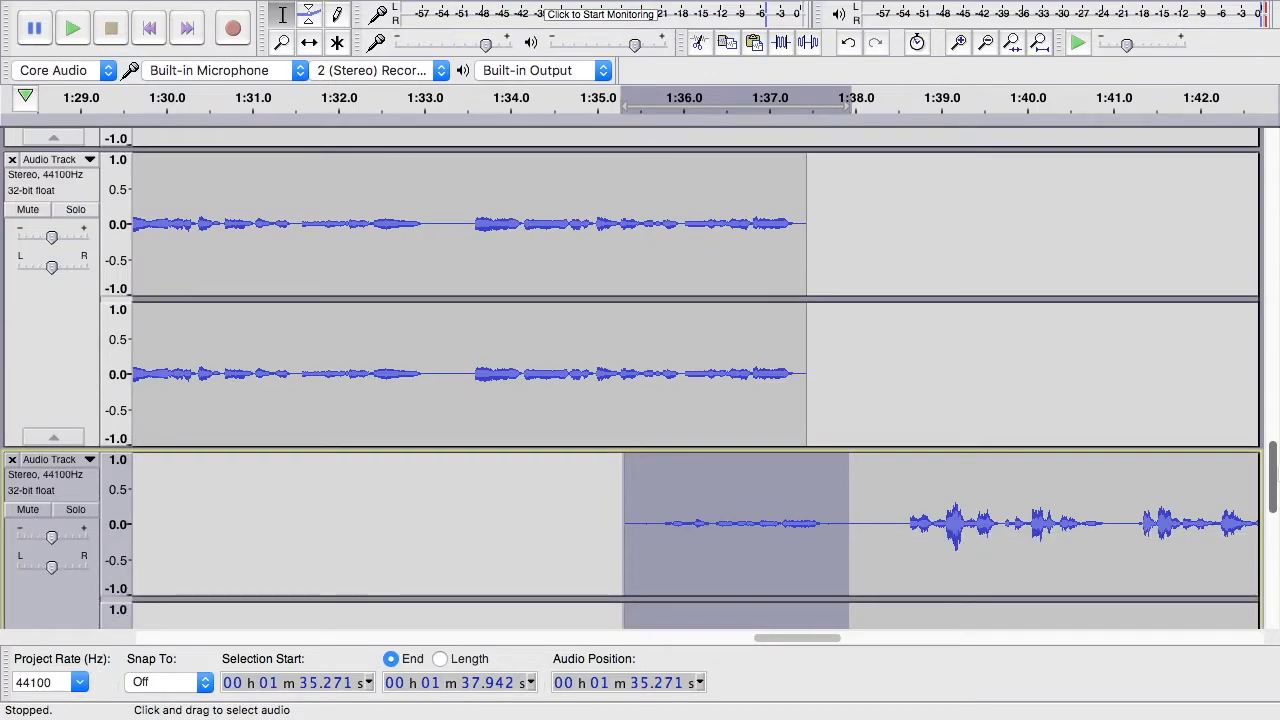
key("Delete")
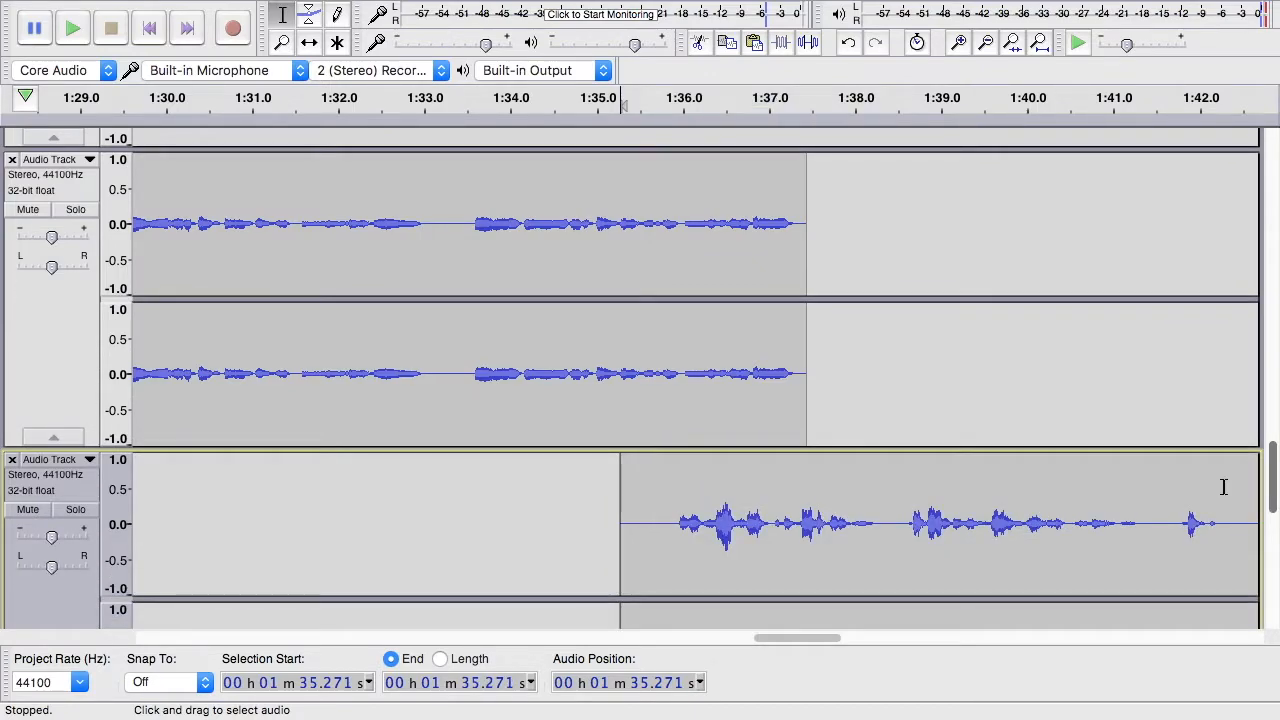
Join the split clips between 1 min 35.271 s and 1 min 57.936 s and shift the joined clip past the end of the take above.
left_click(309, 42)
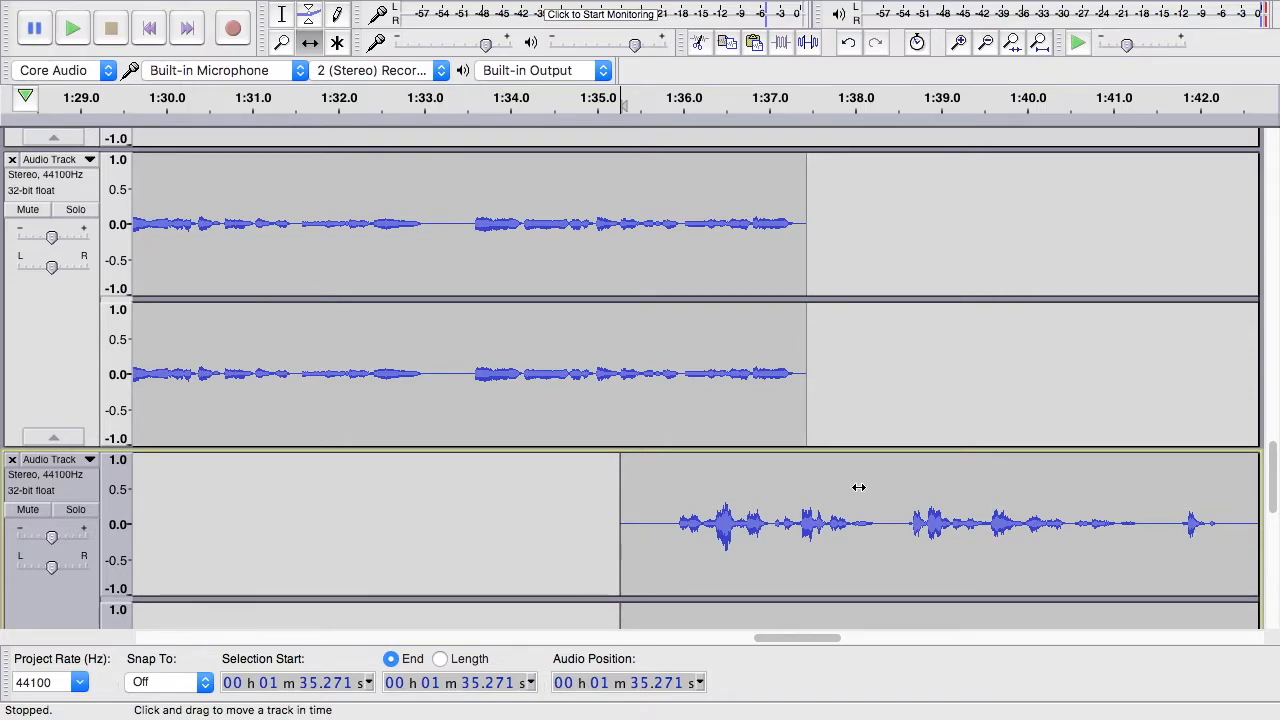
scroll(858, 487, "down", 3)
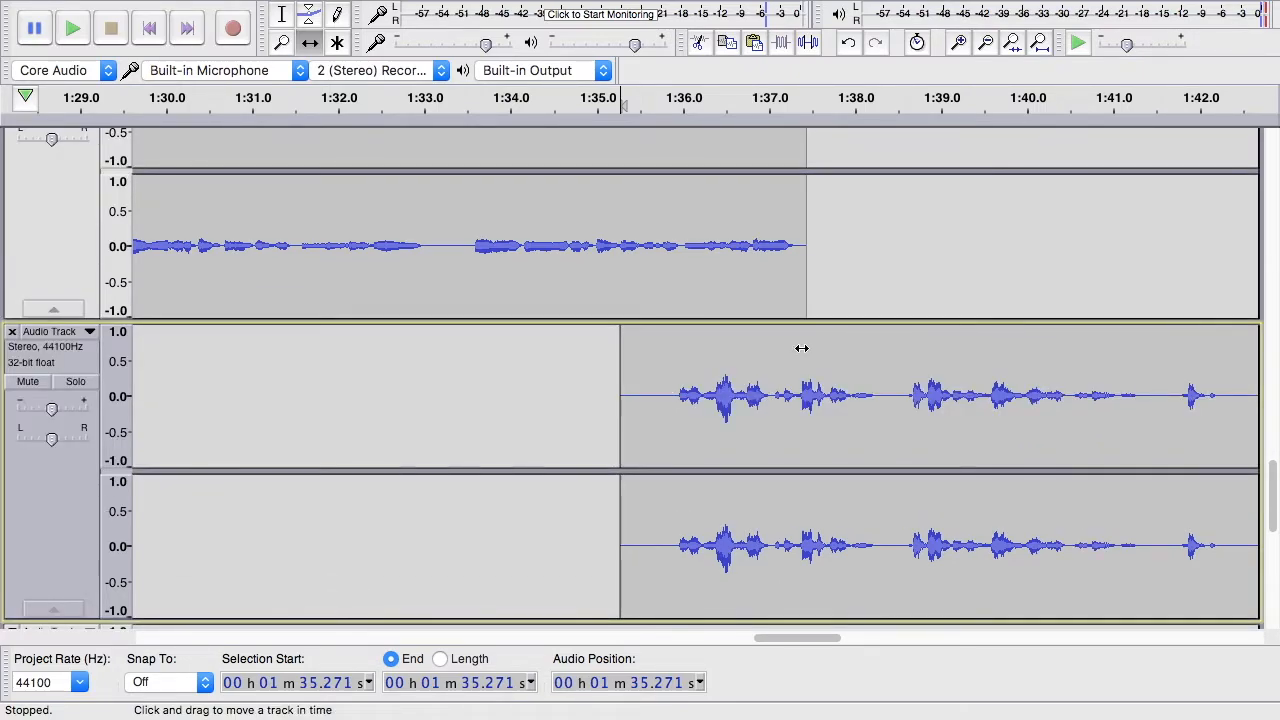
left_click(968, 345)
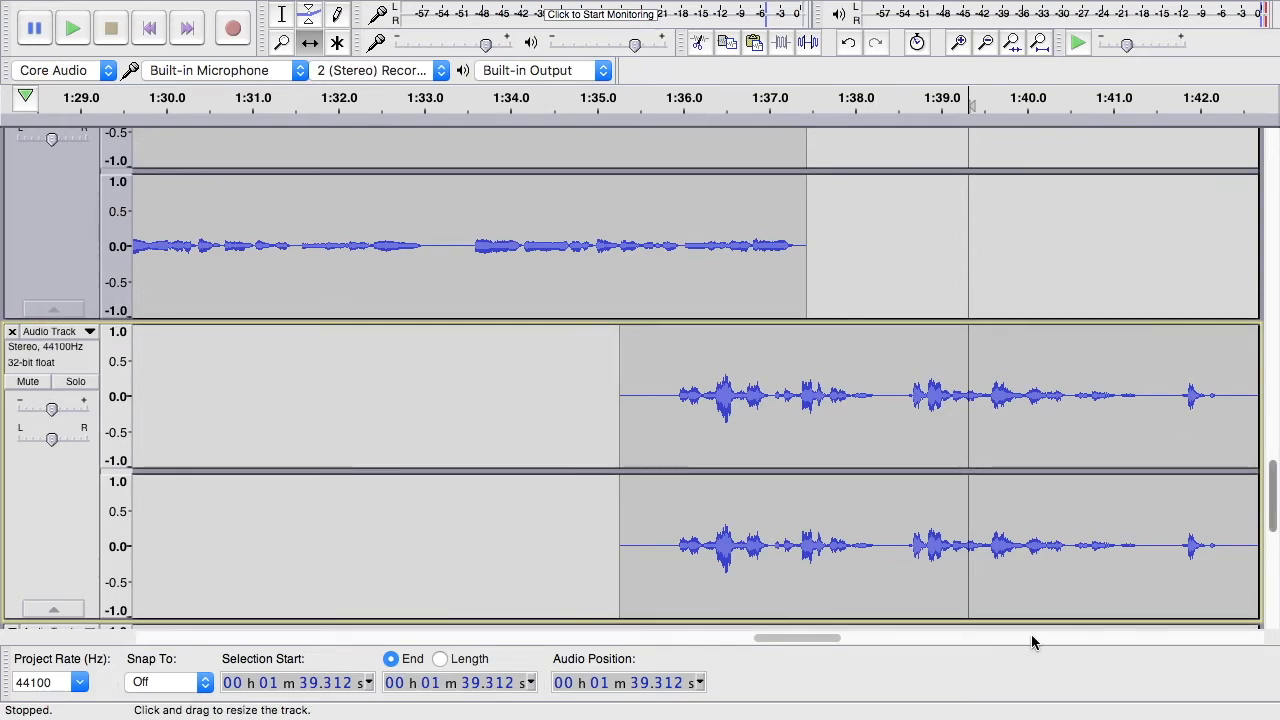
left_click_drag(844, 637, 929, 629)
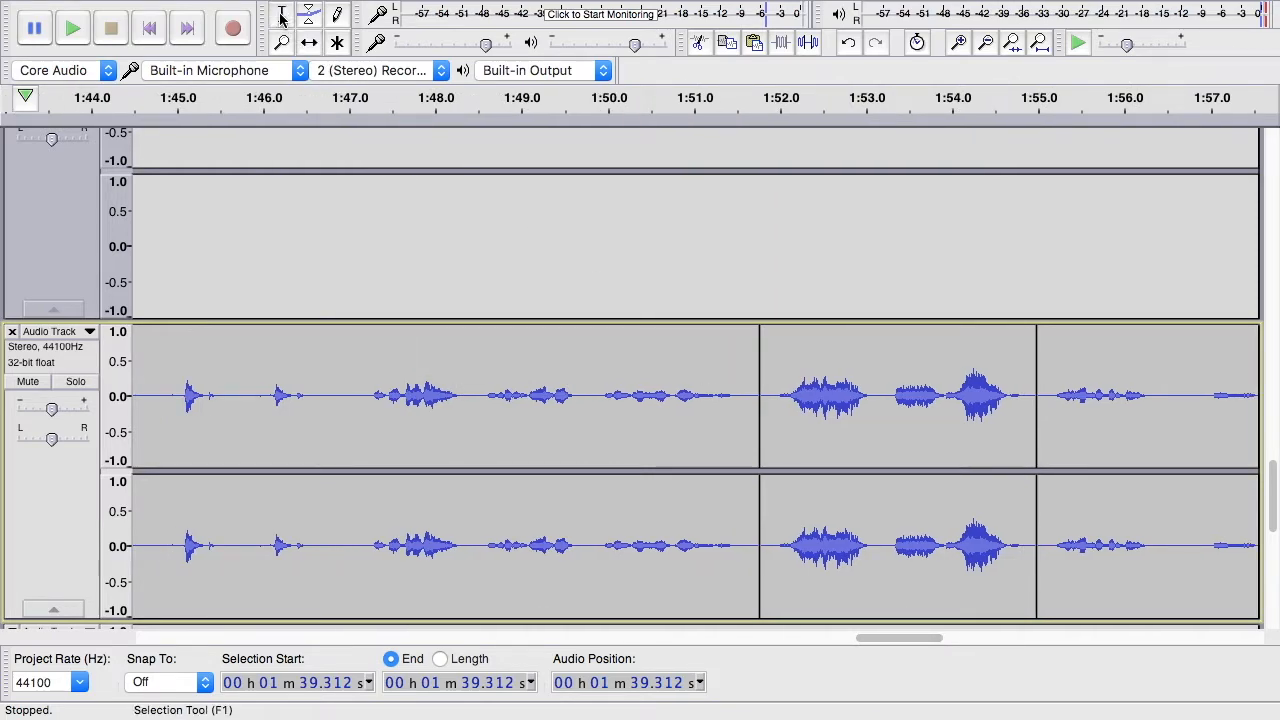
double_click(566, 345)
left_click_drag(566, 345, 718, 346)
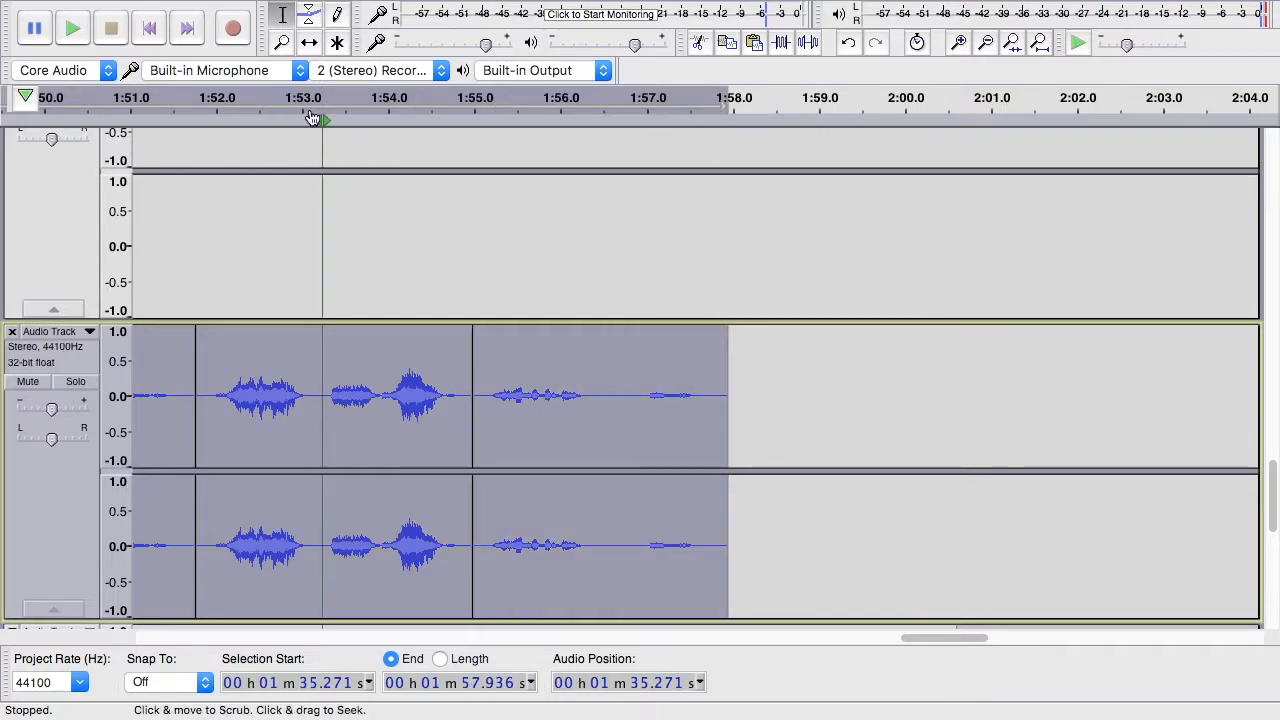
mouse_move(60, 5)
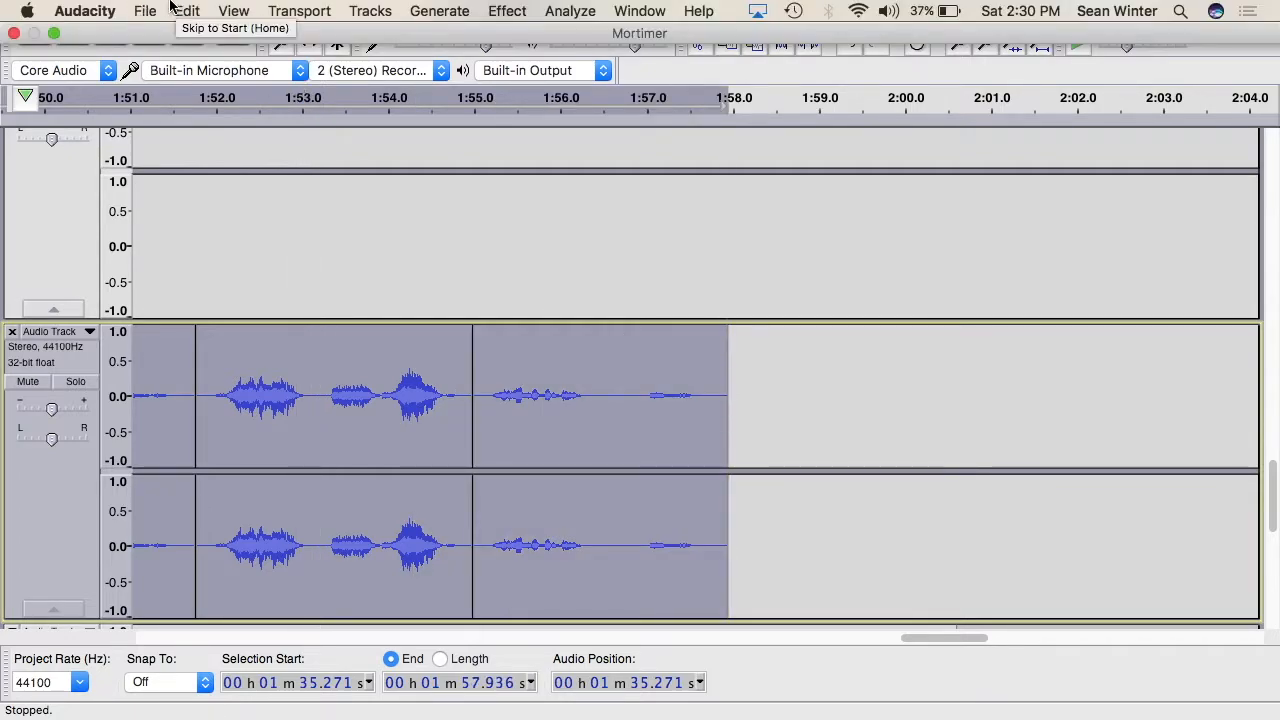
left_click(188, 10)
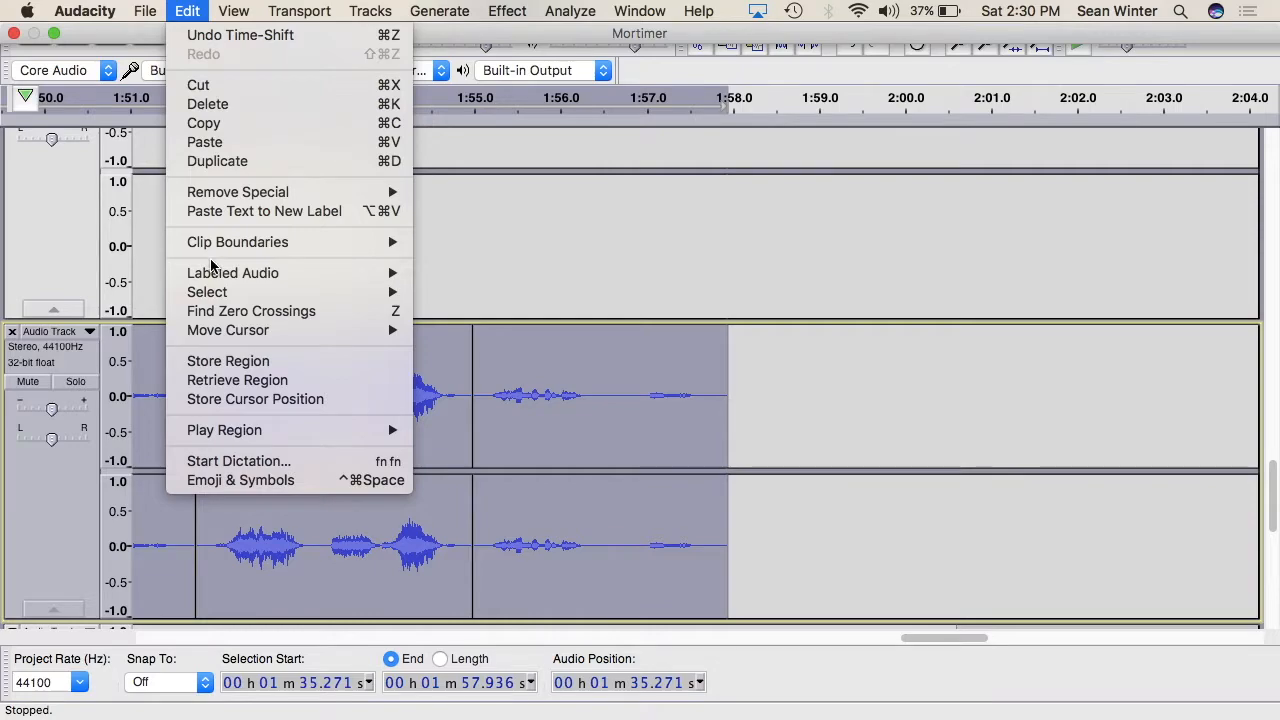
mouse_move(228, 246)
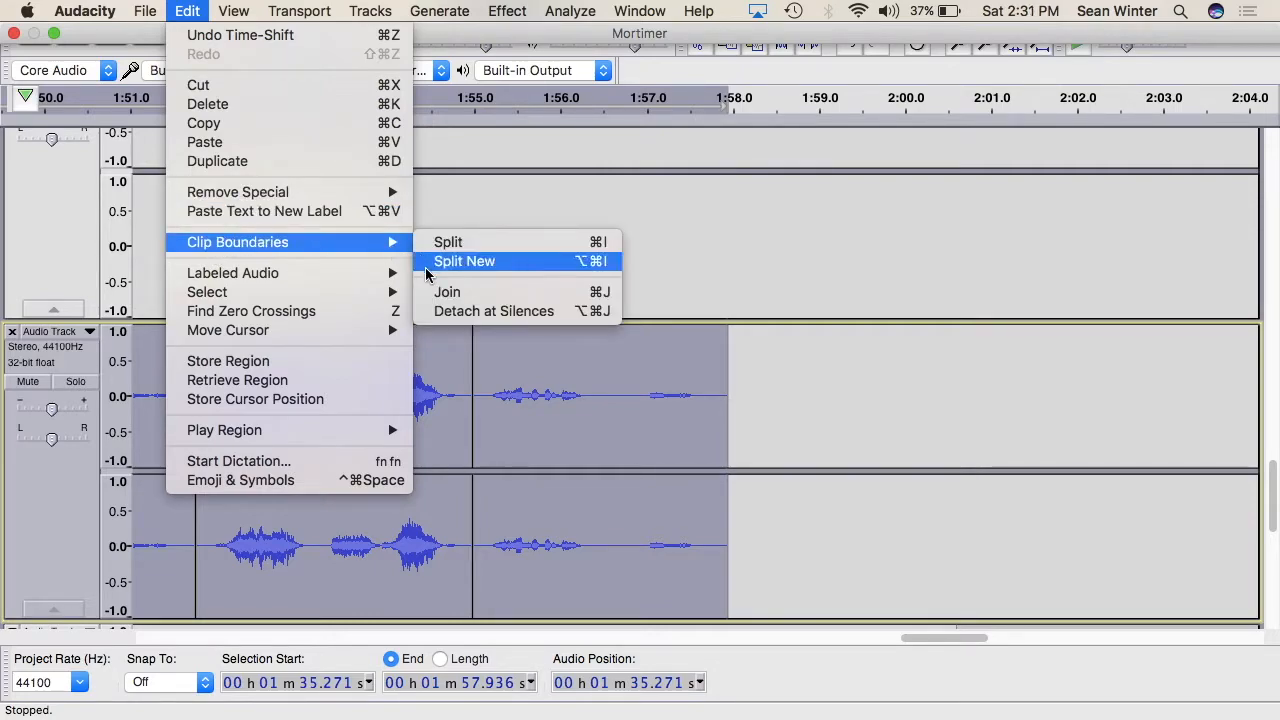
left_click(441, 290)
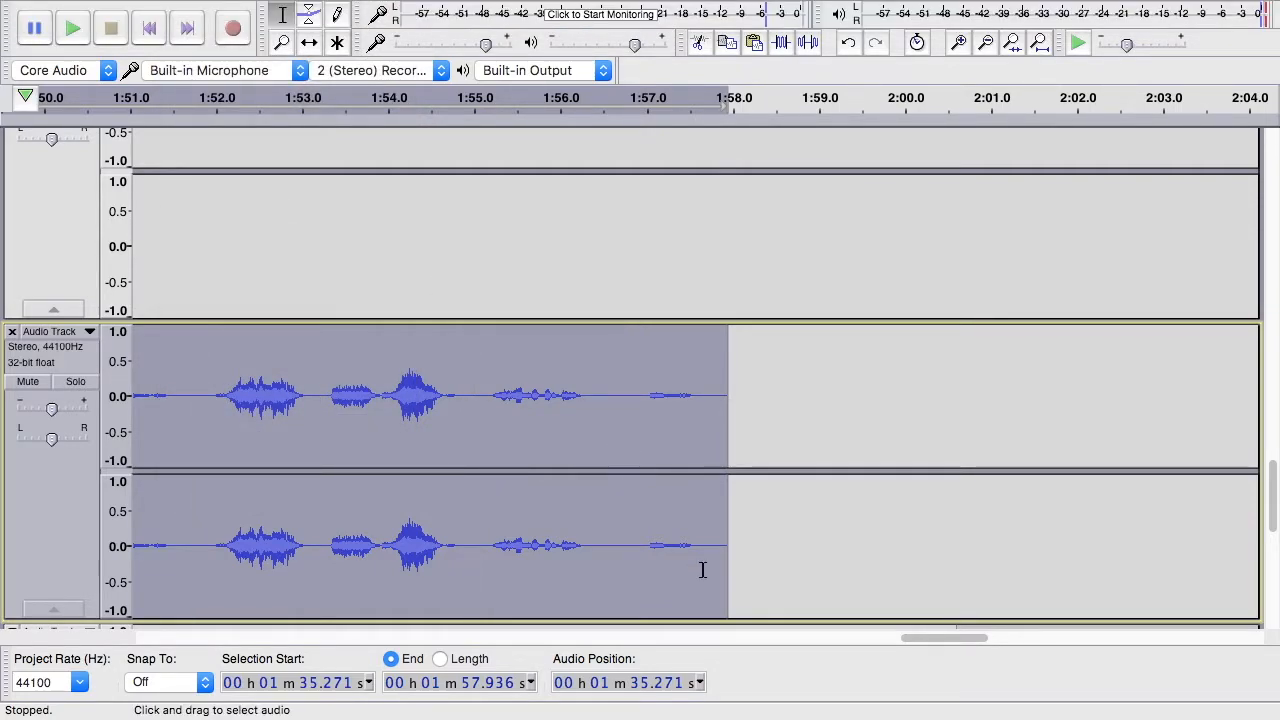
left_click_drag(913, 637, 777, 646)
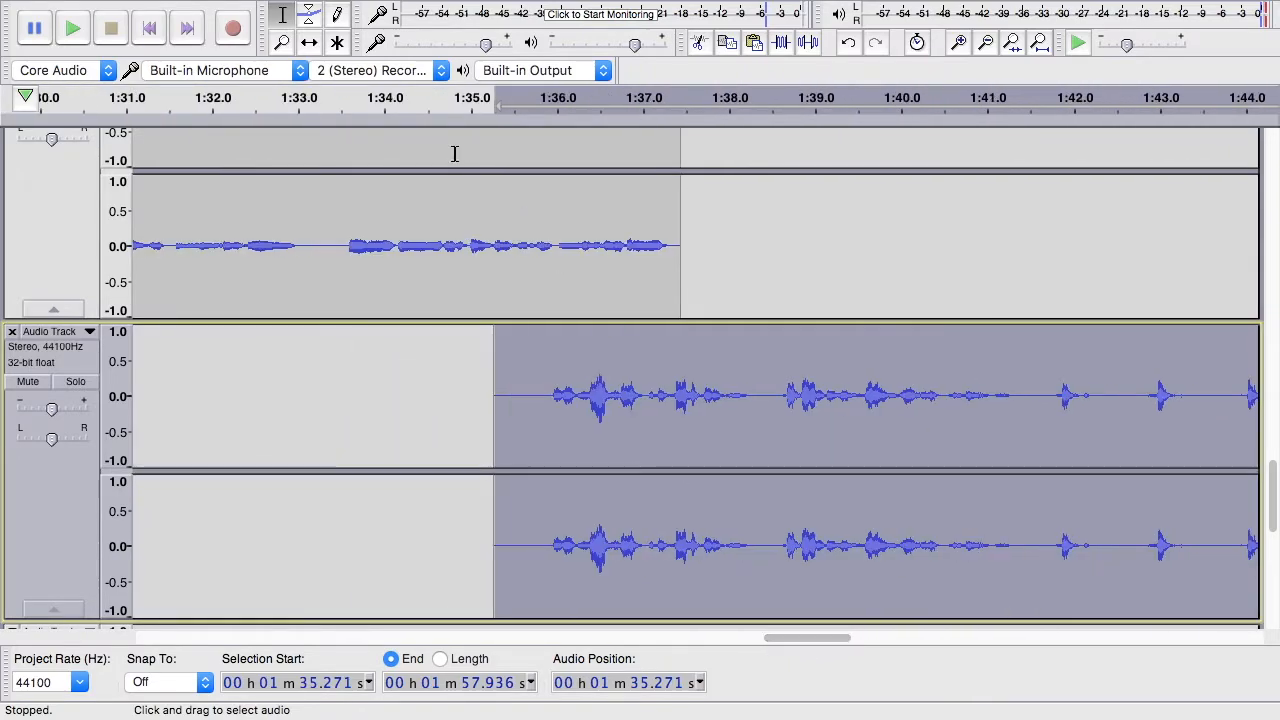
left_click_drag(583, 347, 788, 347)
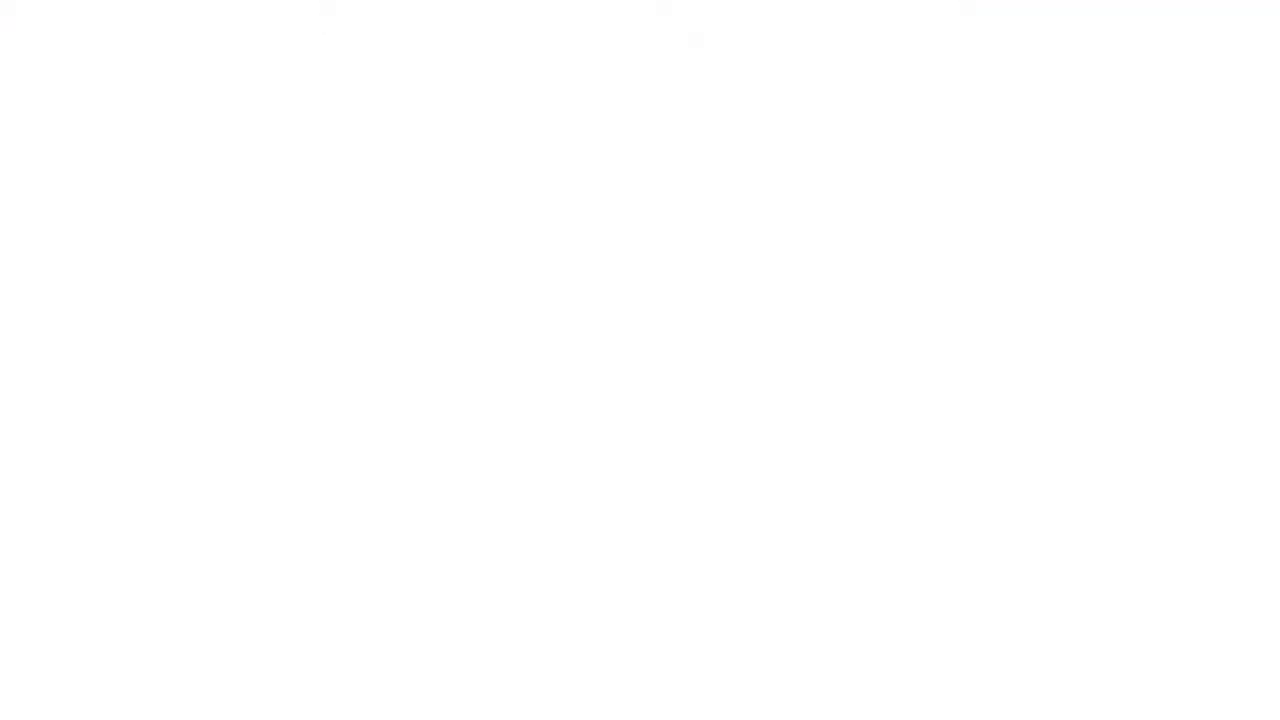
Collapse all eleven audio tracks to their minimum height.
scroll(382, 357, "up", 2)
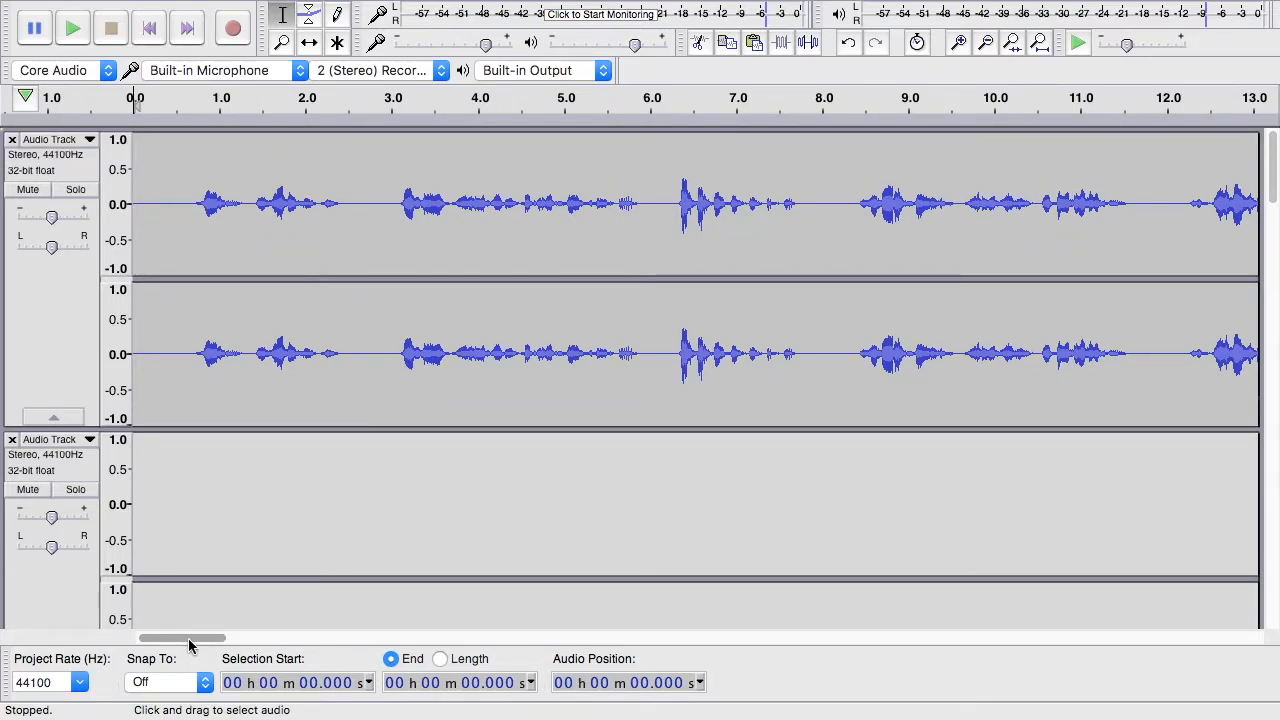
left_click_drag(203, 637, 293, 645)
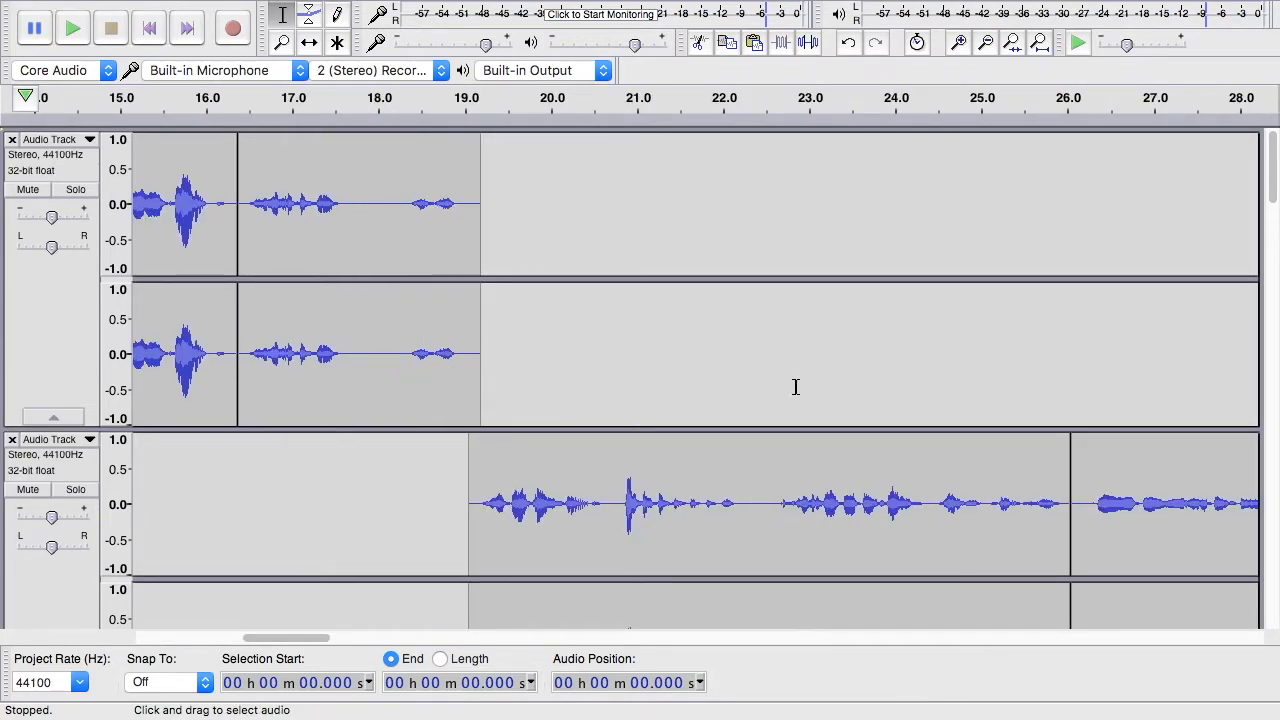
scroll(795, 387, "down", 1)
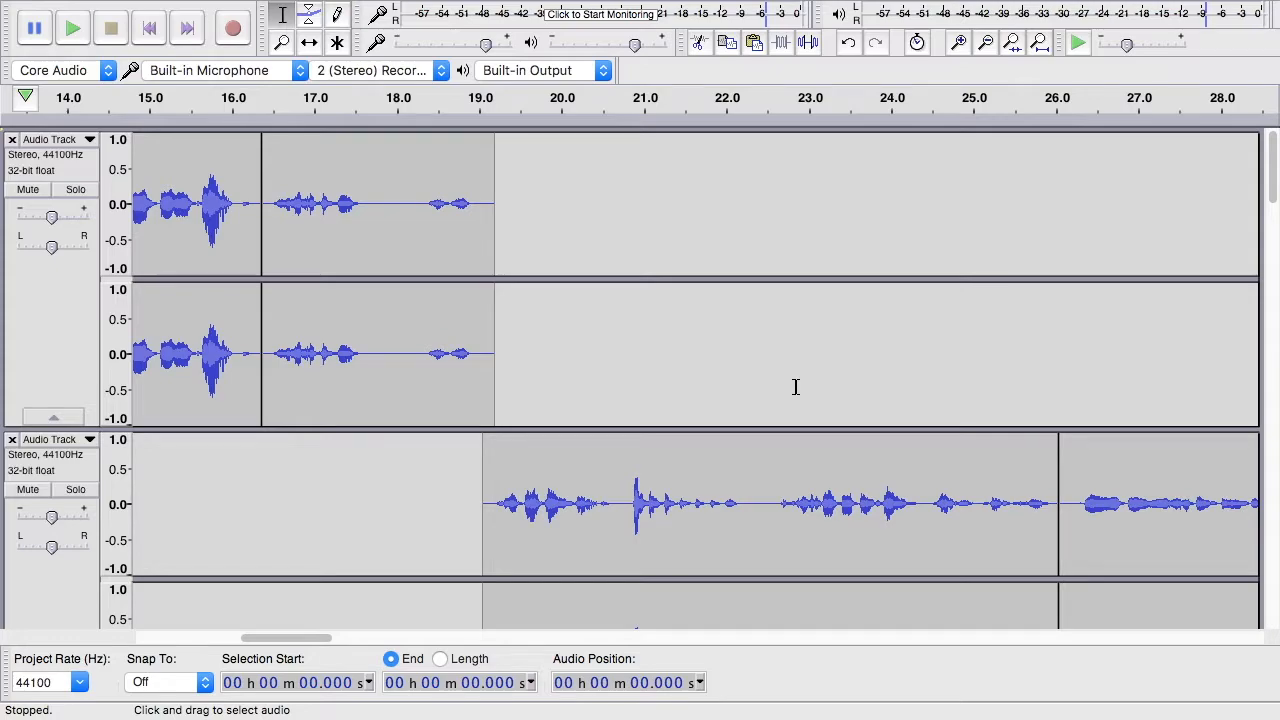
scroll(795, 387, "down", 1)
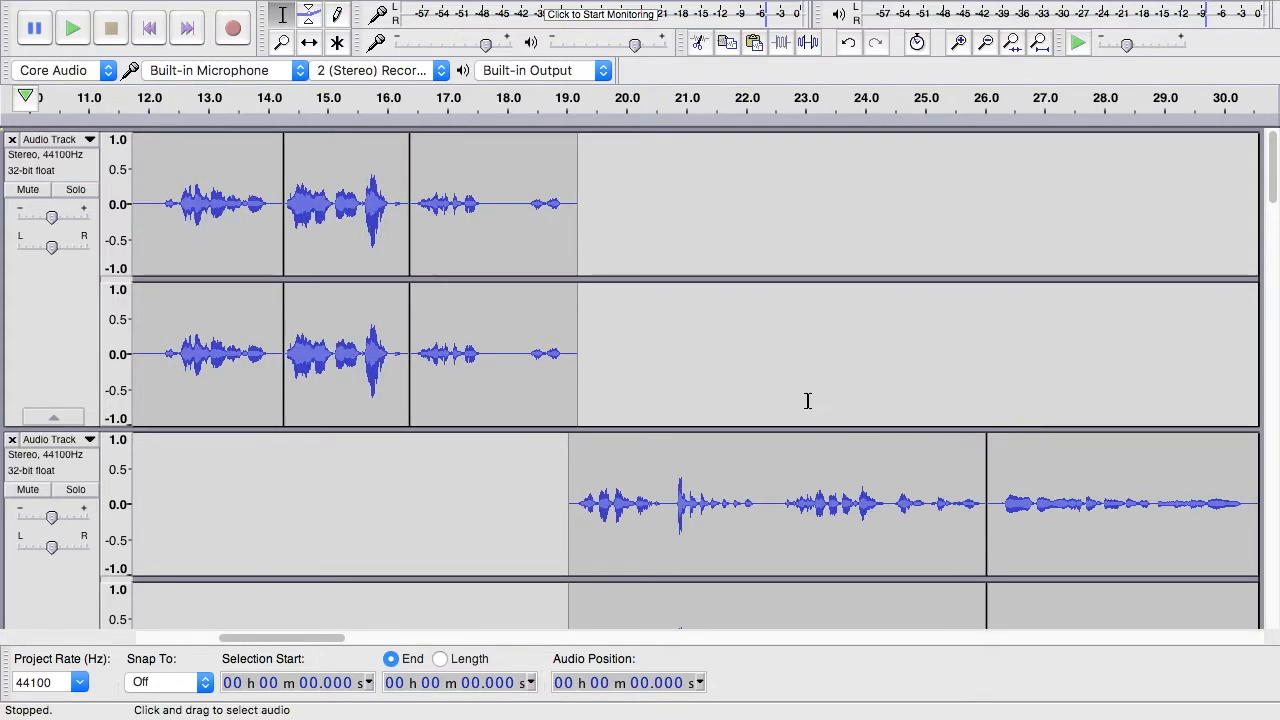
left_click(54, 416)
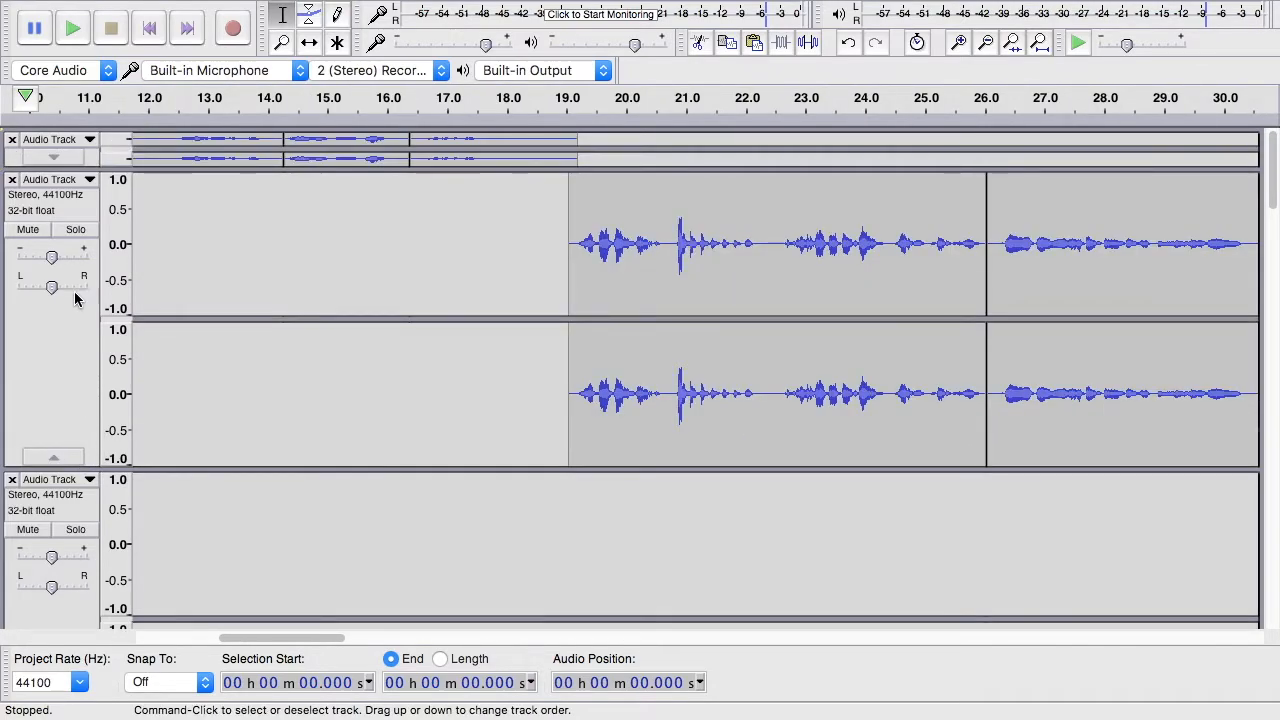
left_click(53, 461)
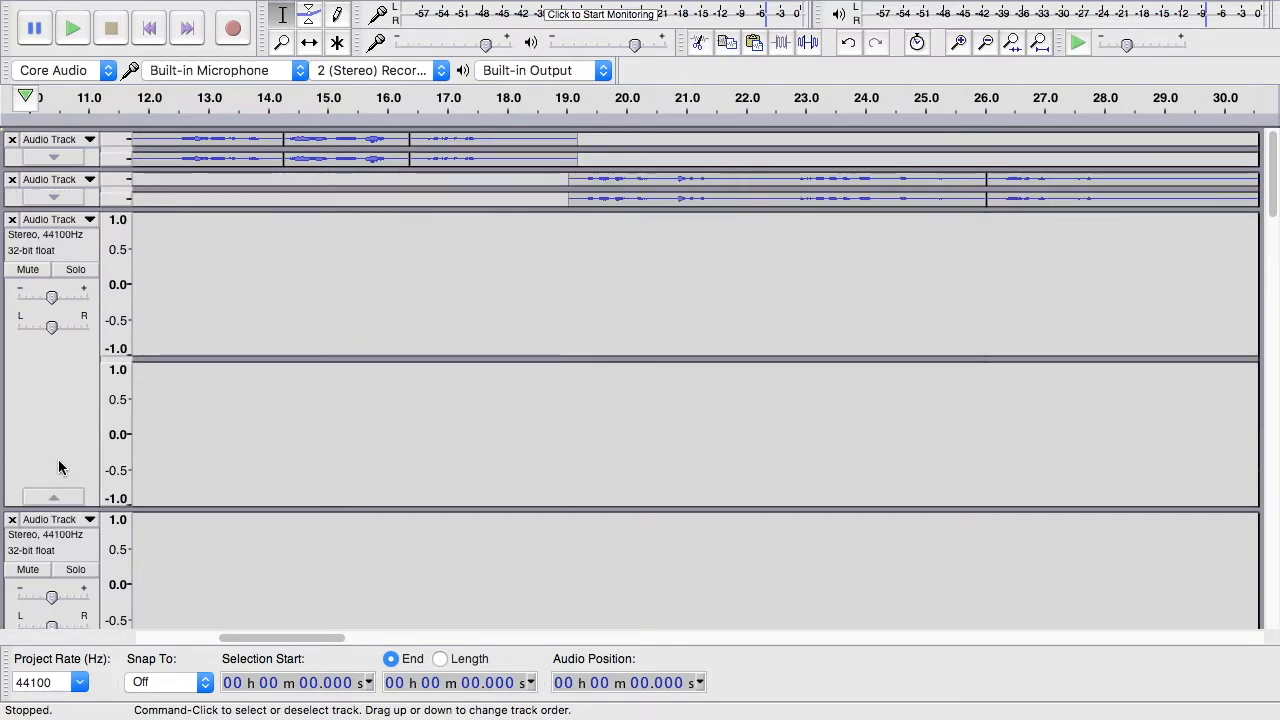
left_click(56, 500)
left_click(54, 538)
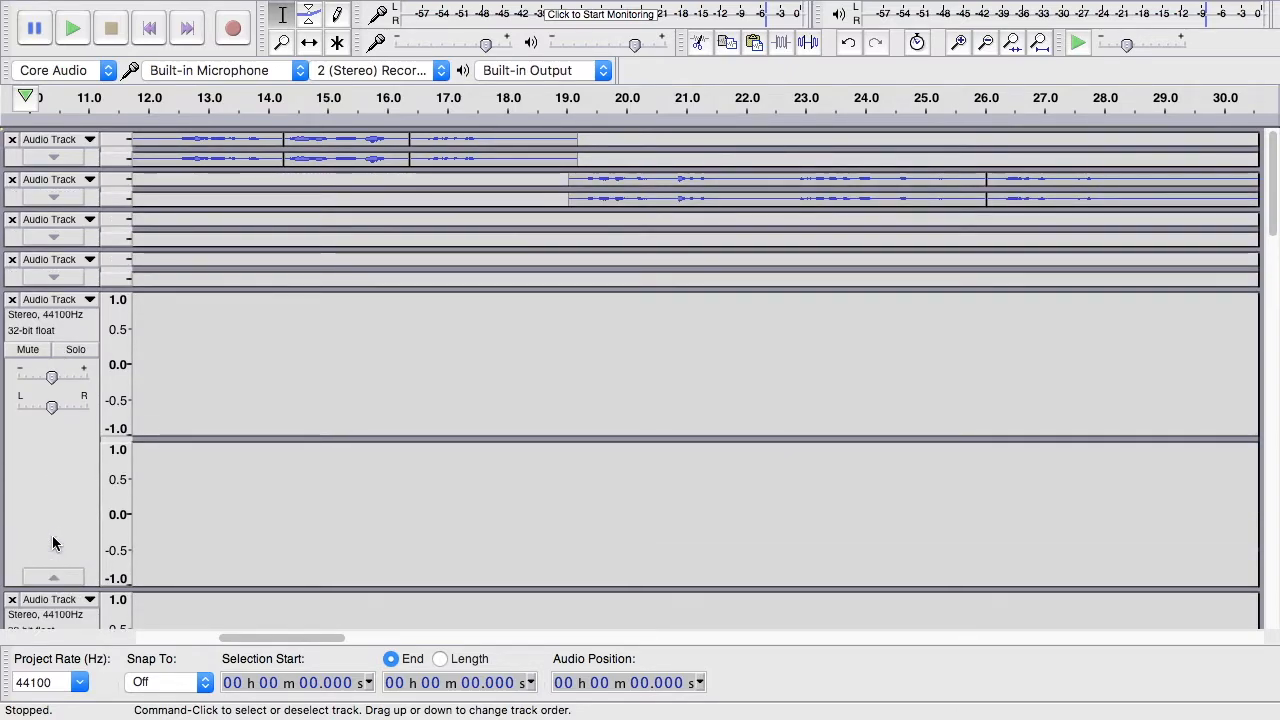
left_click(52, 578)
left_click(52, 620)
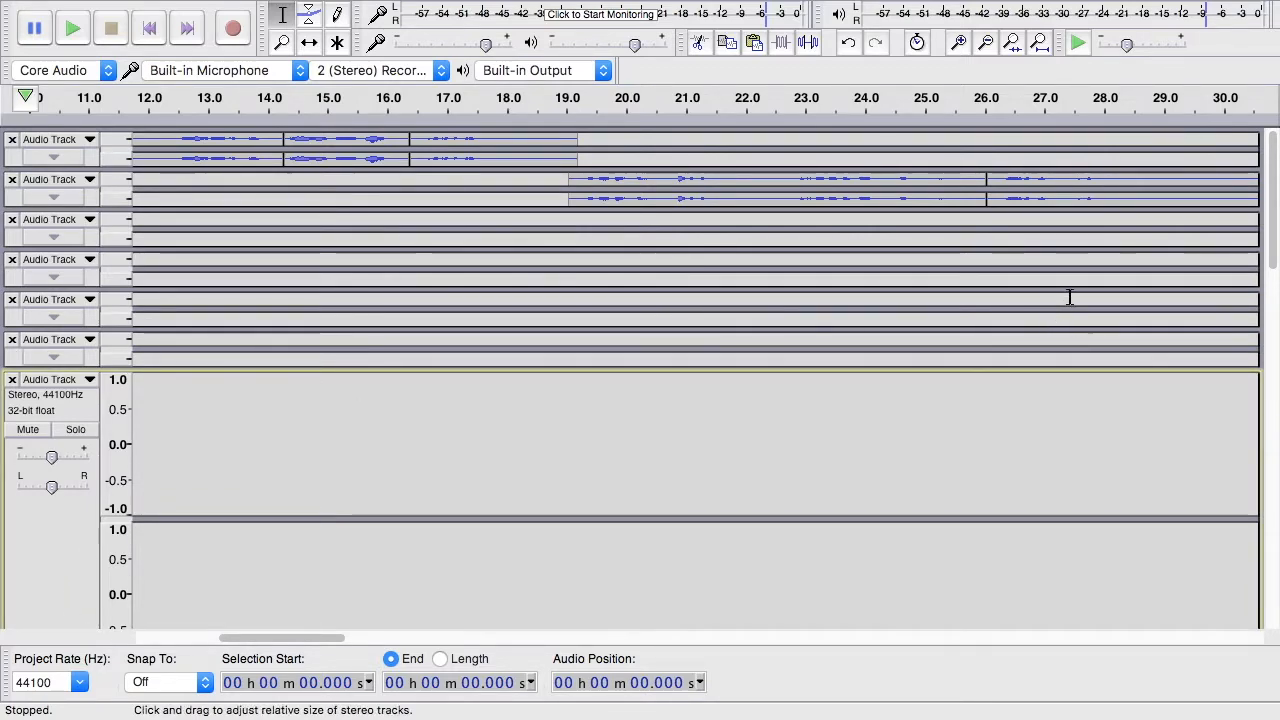
left_click_drag(1274, 215, 1275, 251)
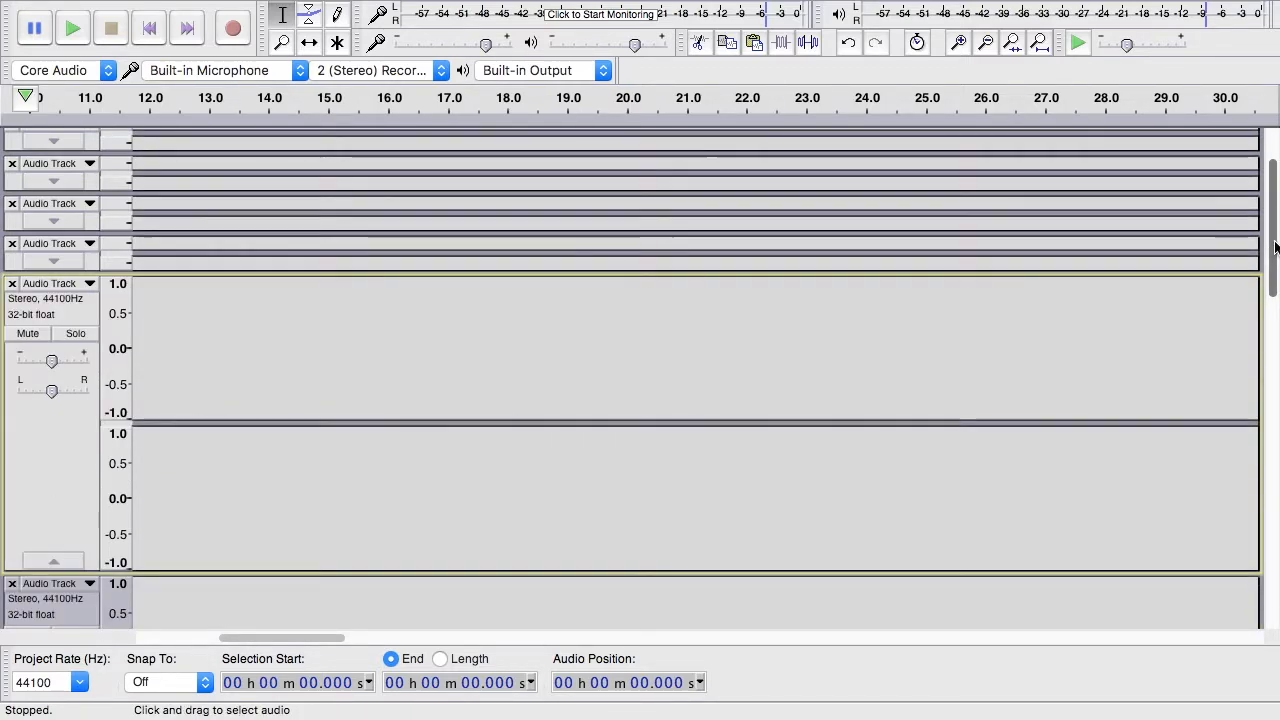
left_click(52, 566)
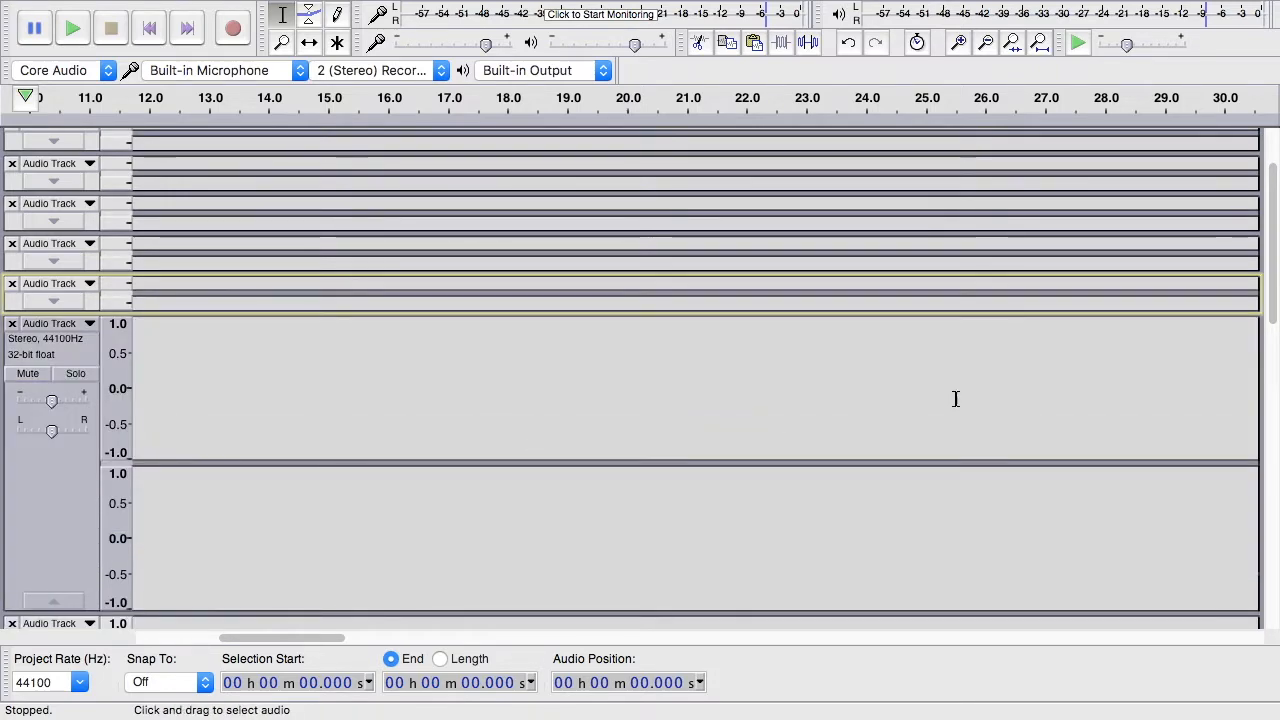
scroll(1275, 320, "down", 5)
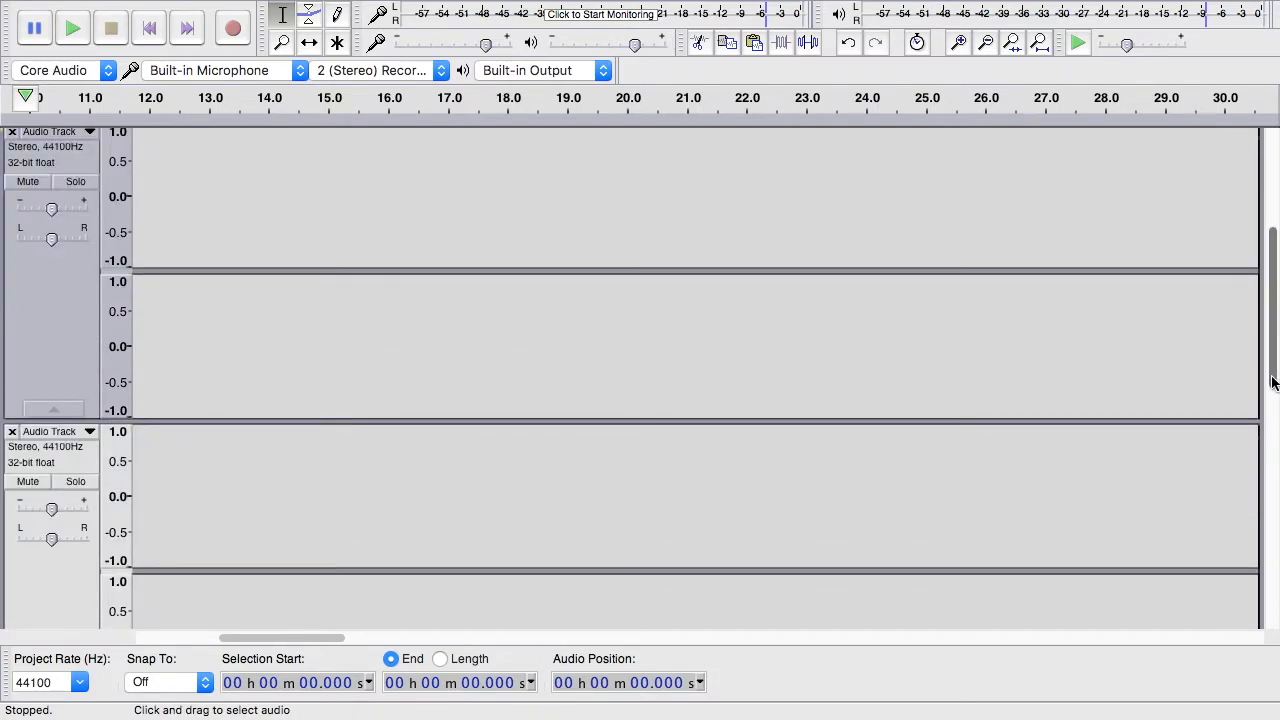
scroll(54, 387, "up", 1)
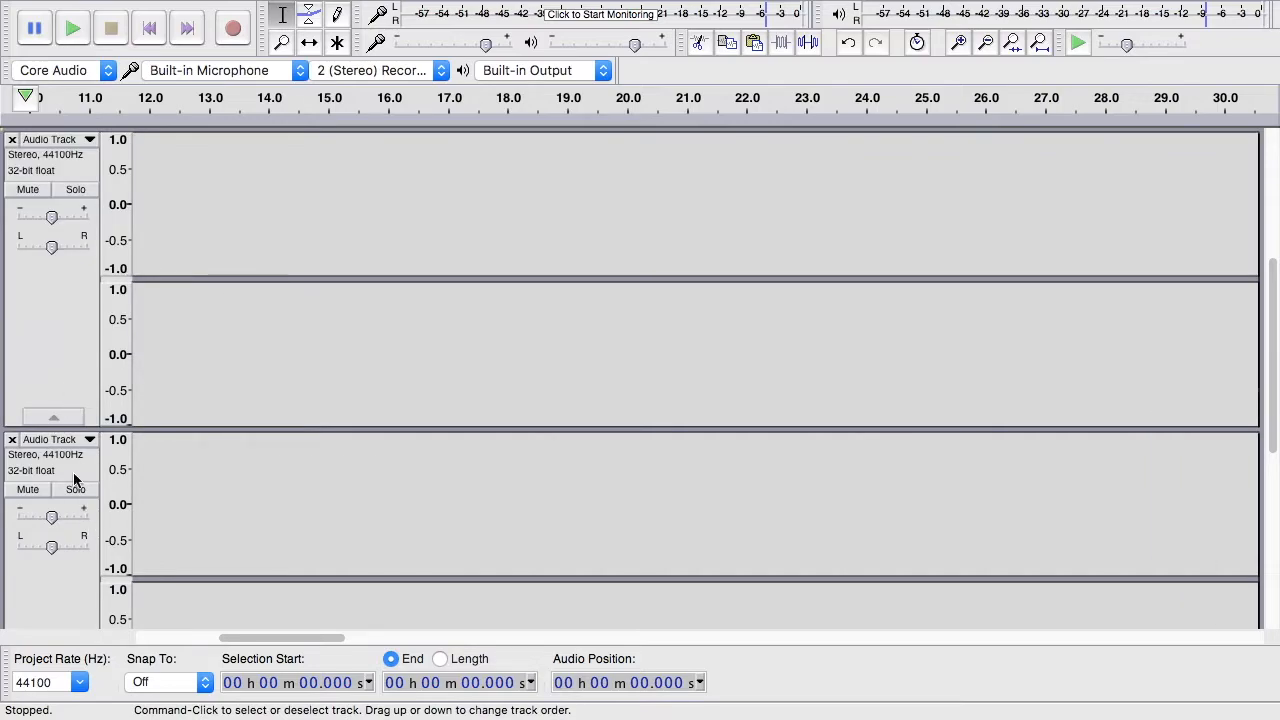
scroll(52, 422, "up", 1)
left_click(48, 460)
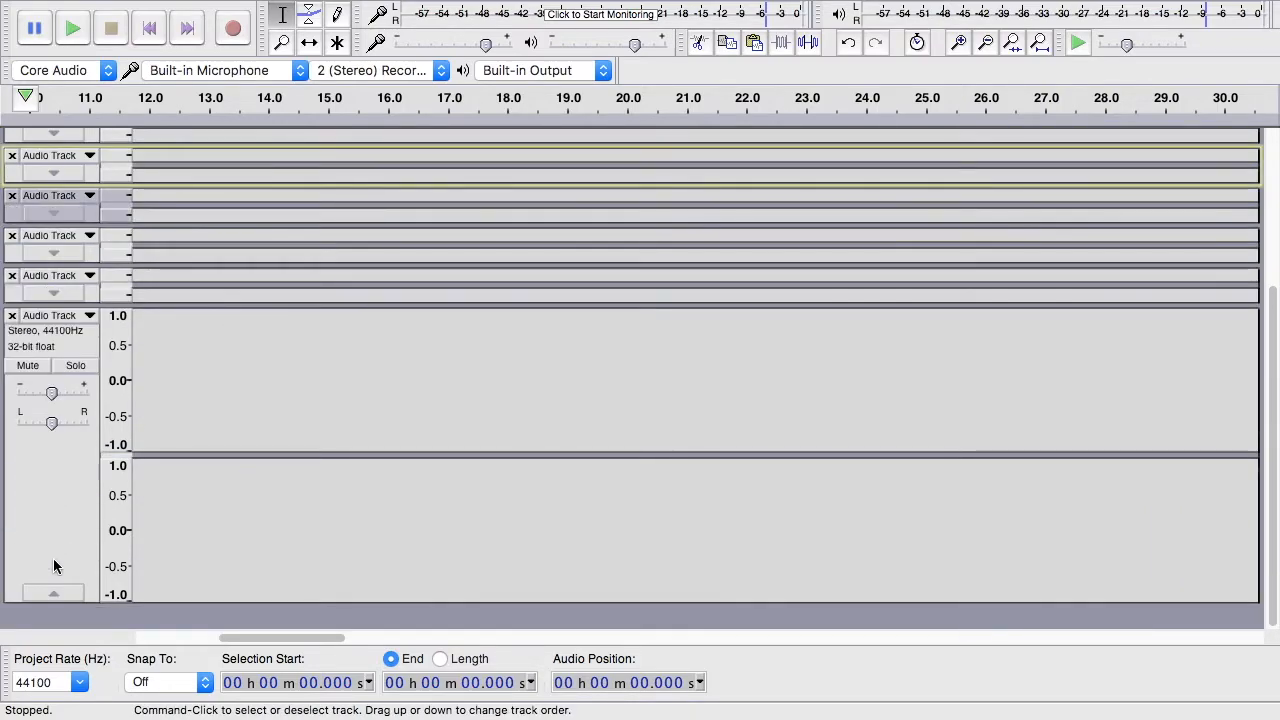
left_click(47, 595)
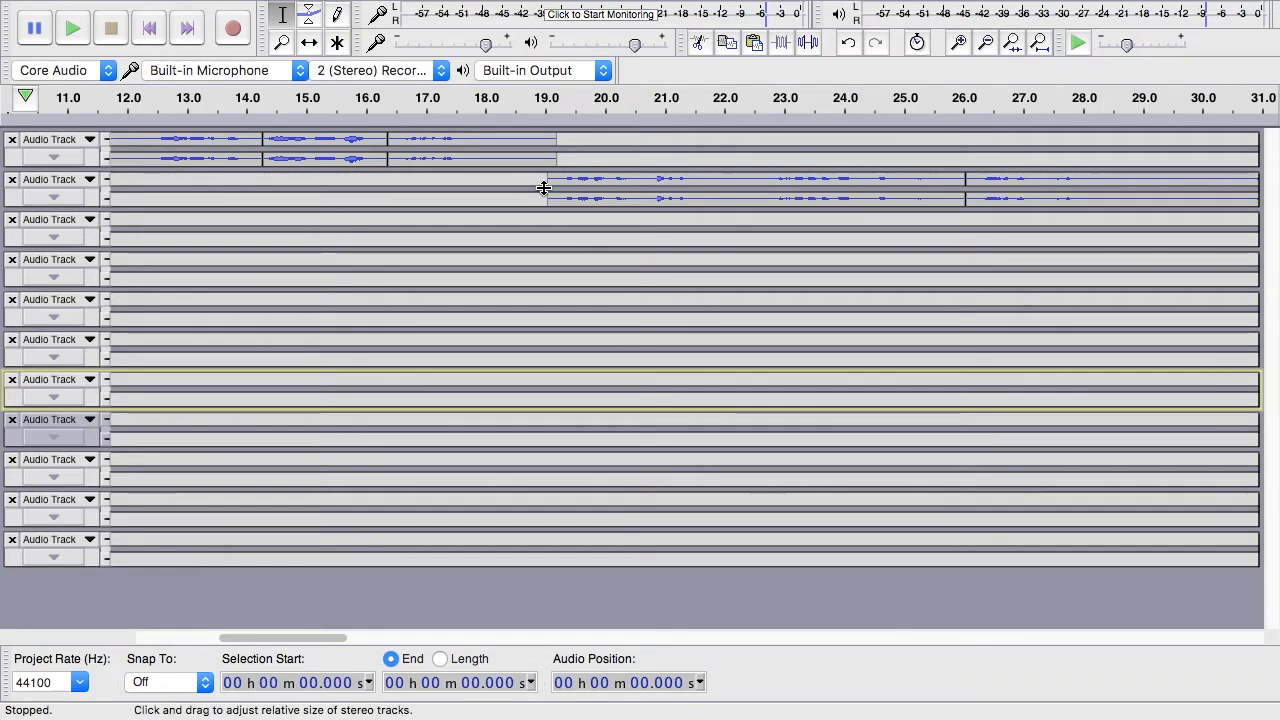
Move the second track's two clips, from 19.052 s to 34.760 s, to the end of the first track at 19.180 s.
key("super+f")
key("super+3")
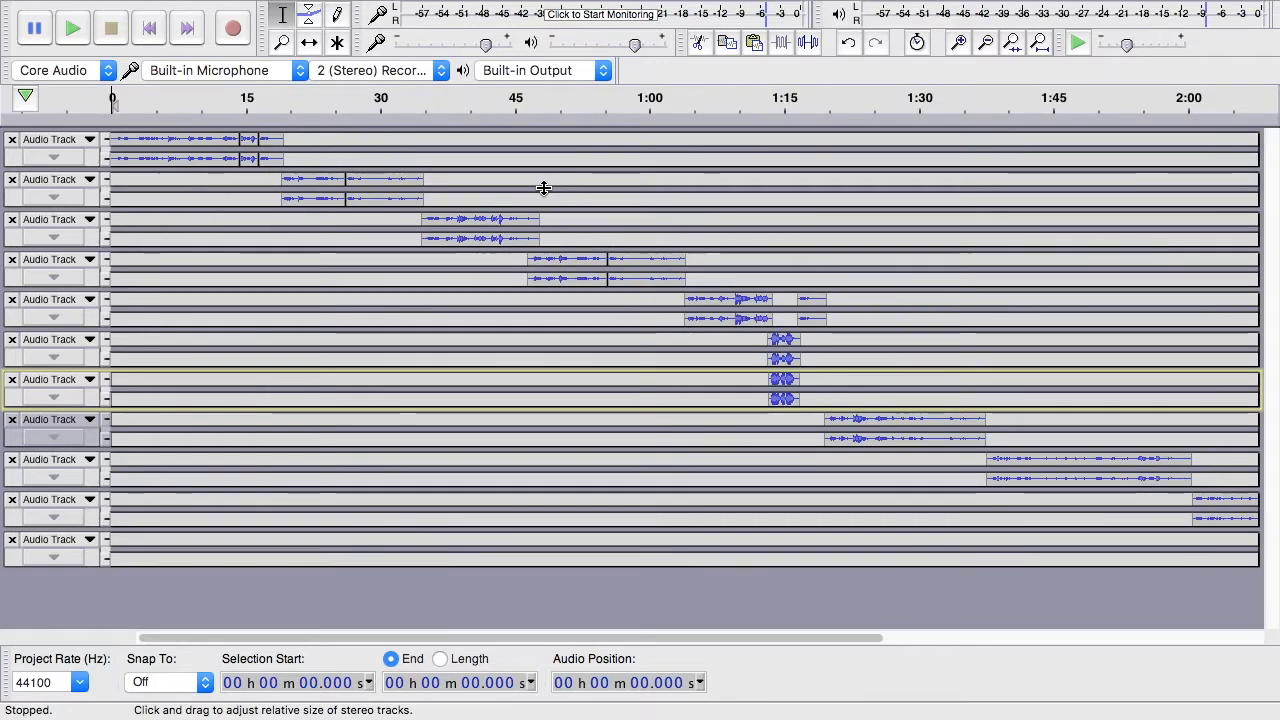
key("super+f")
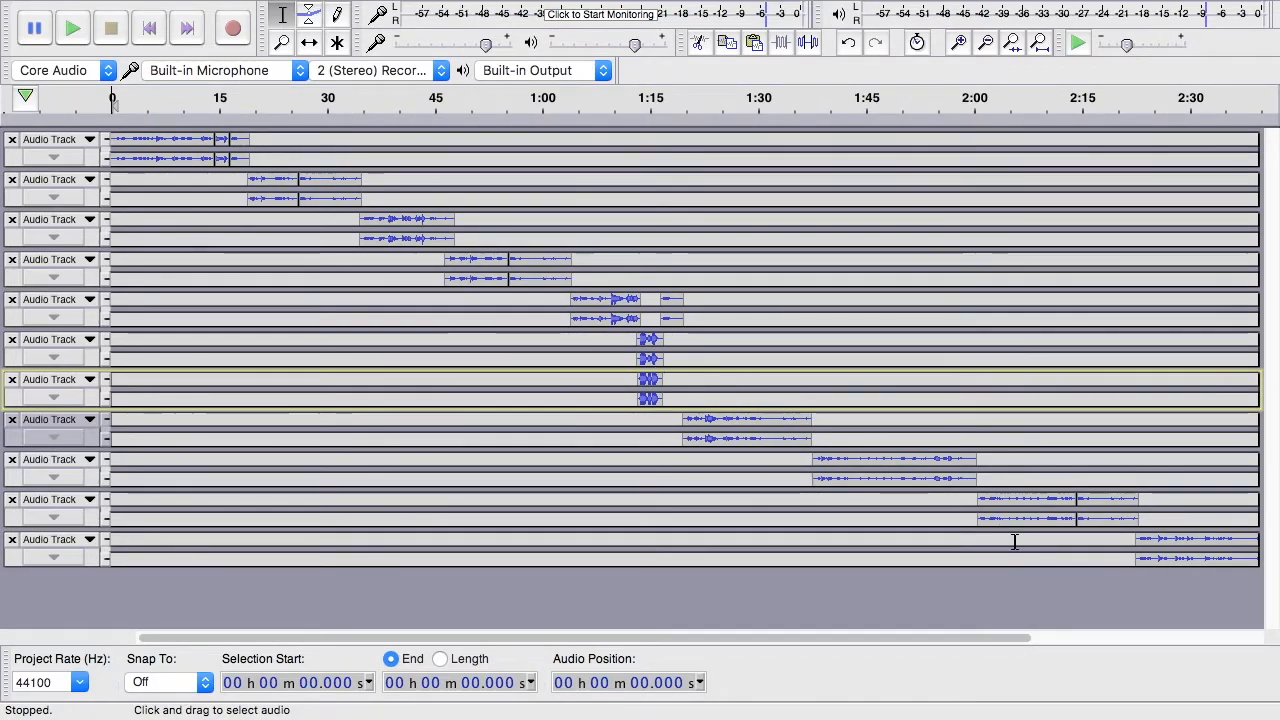
left_click(259, 180)
double_click(269, 180)
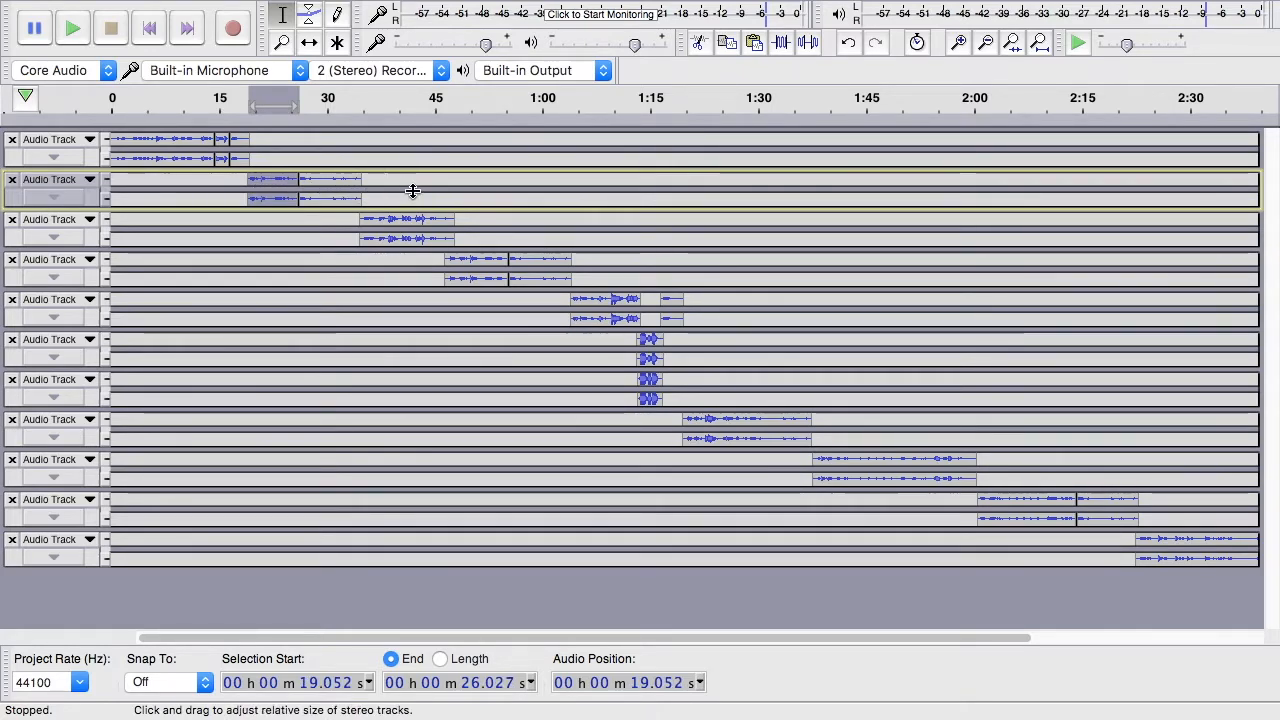
left_click(358, 181)
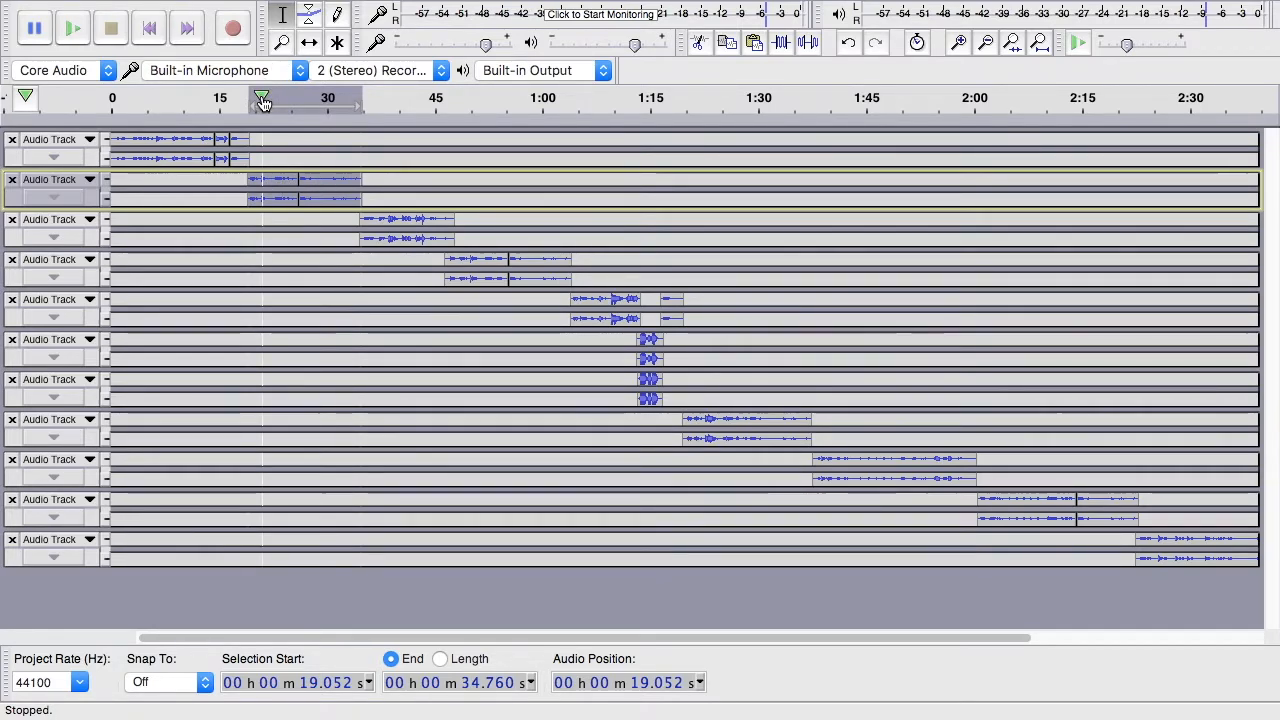
key("Delete")
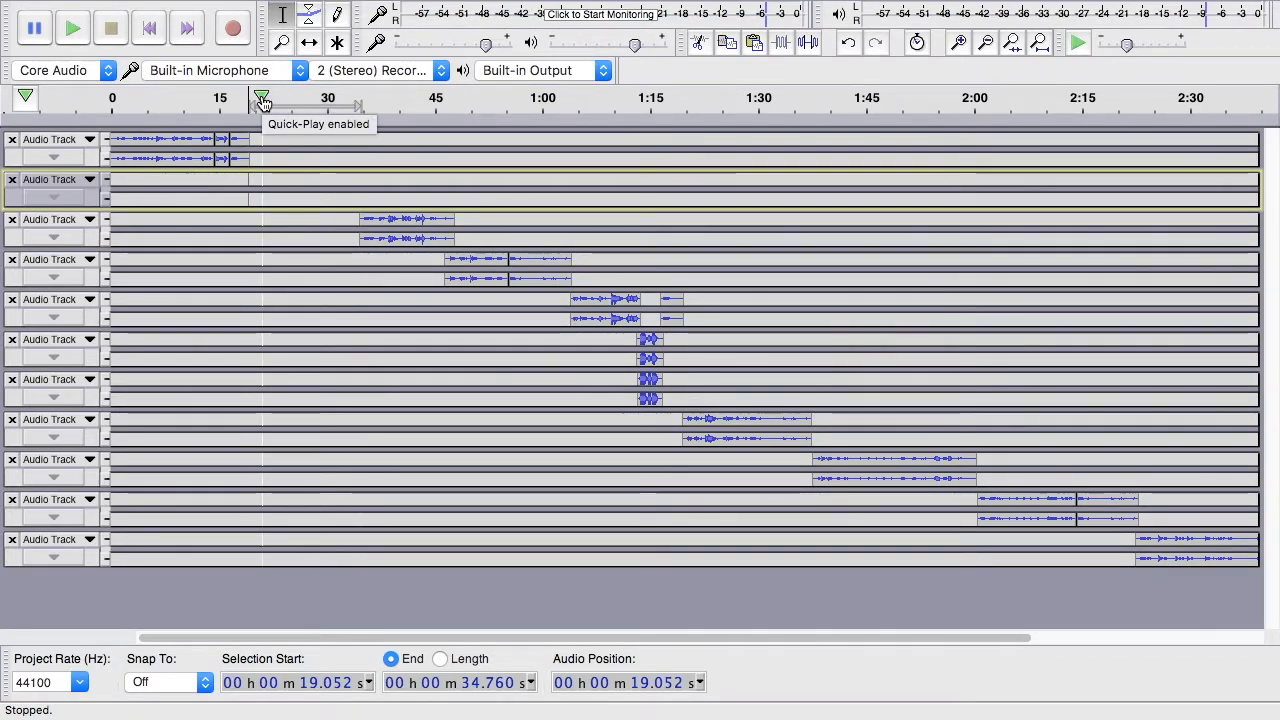
left_click(250, 140)
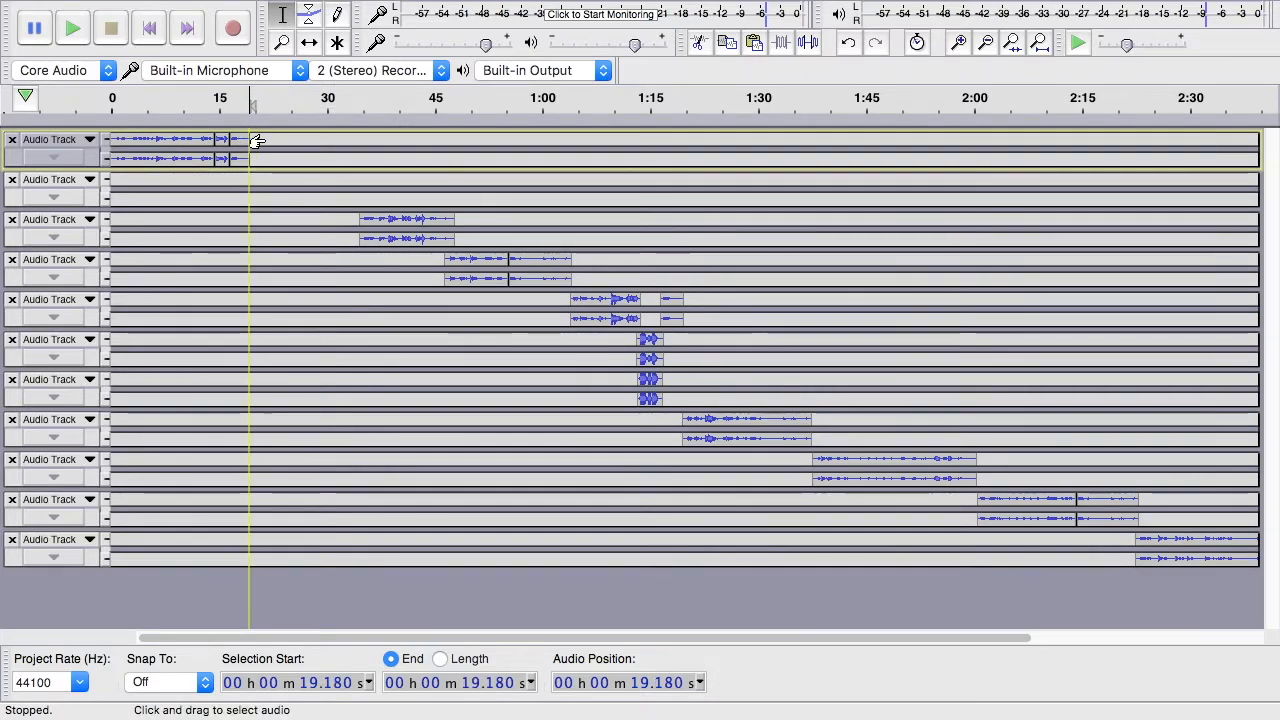
key("super+v")
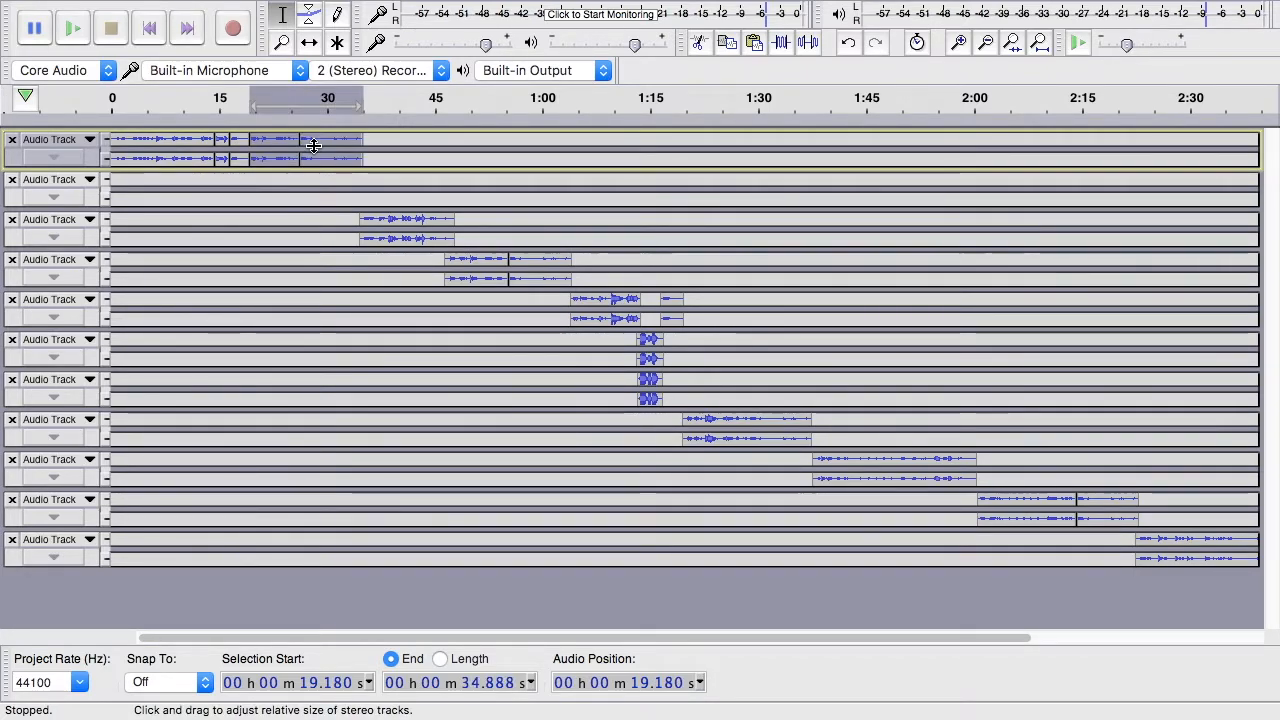
Select the whole clip on the third track that follows the end of the first track's audio.
left_click(374, 220)
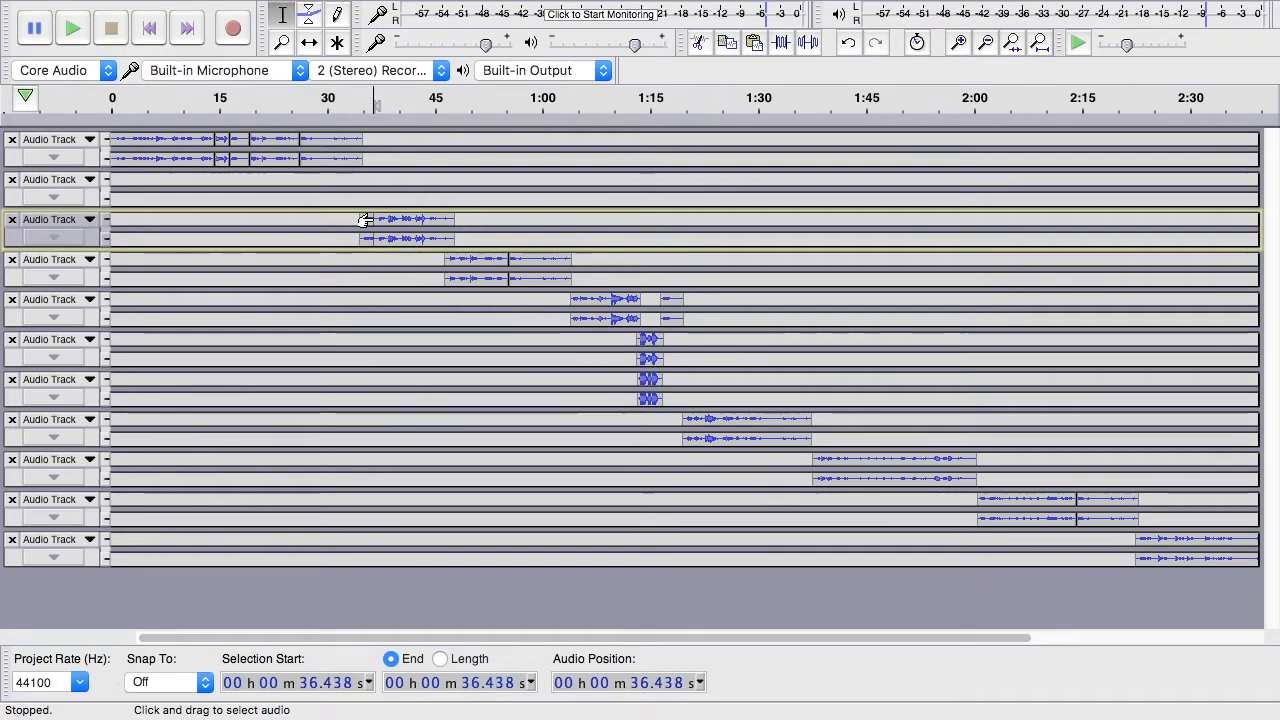
double_click(365, 220)
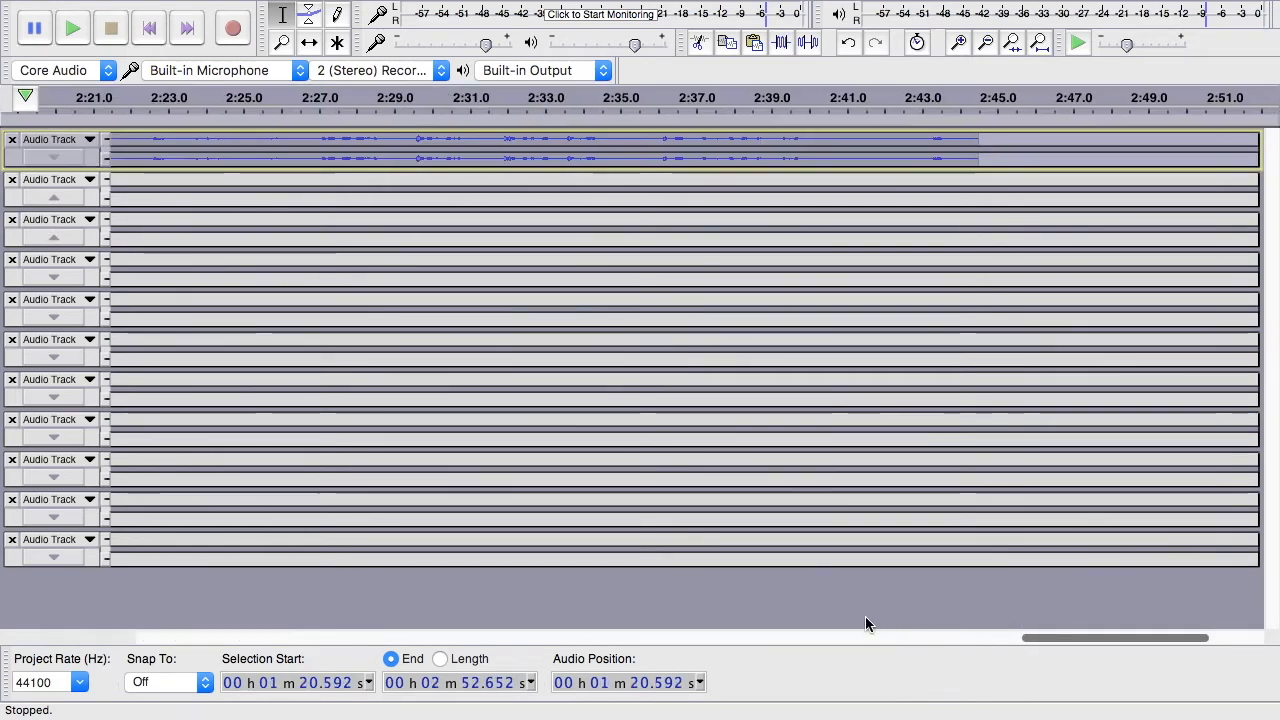
Shift the first track's selected last clip back to start at 1 min 17.704 s, against the end of the preceding clip.
scroll(865, 623, "left", 10)
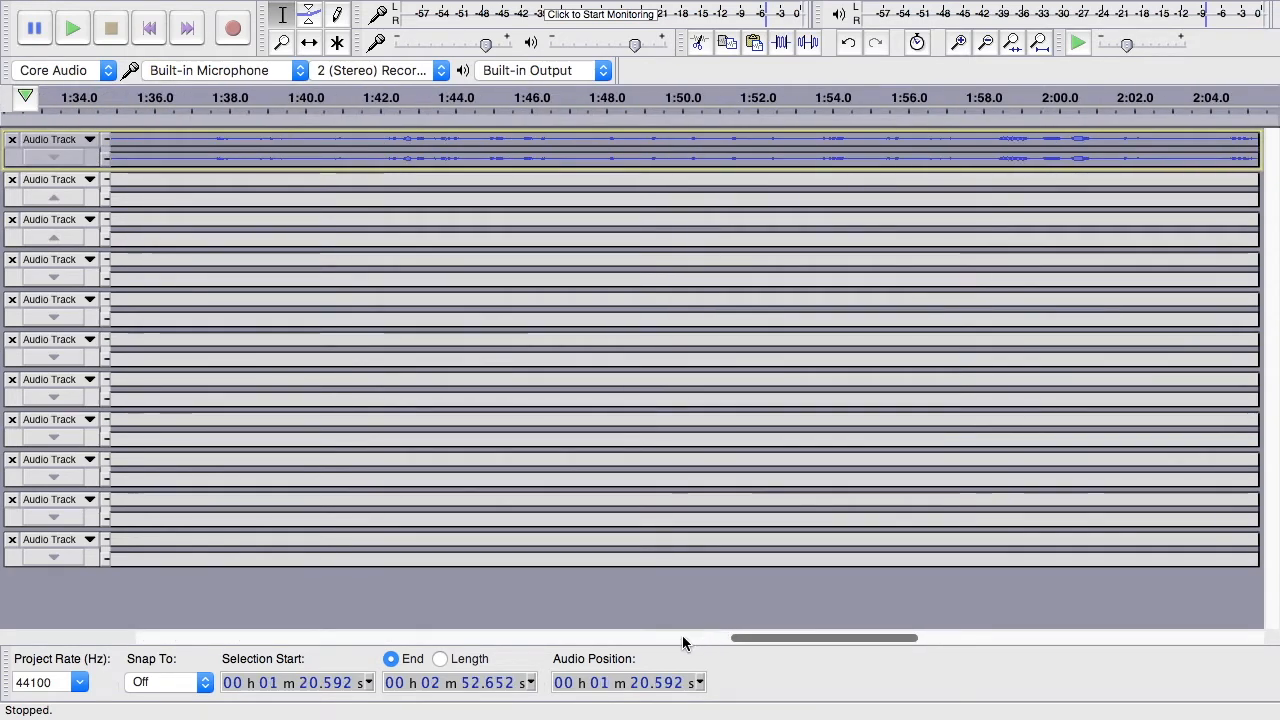
scroll(684, 640, "left", 10)
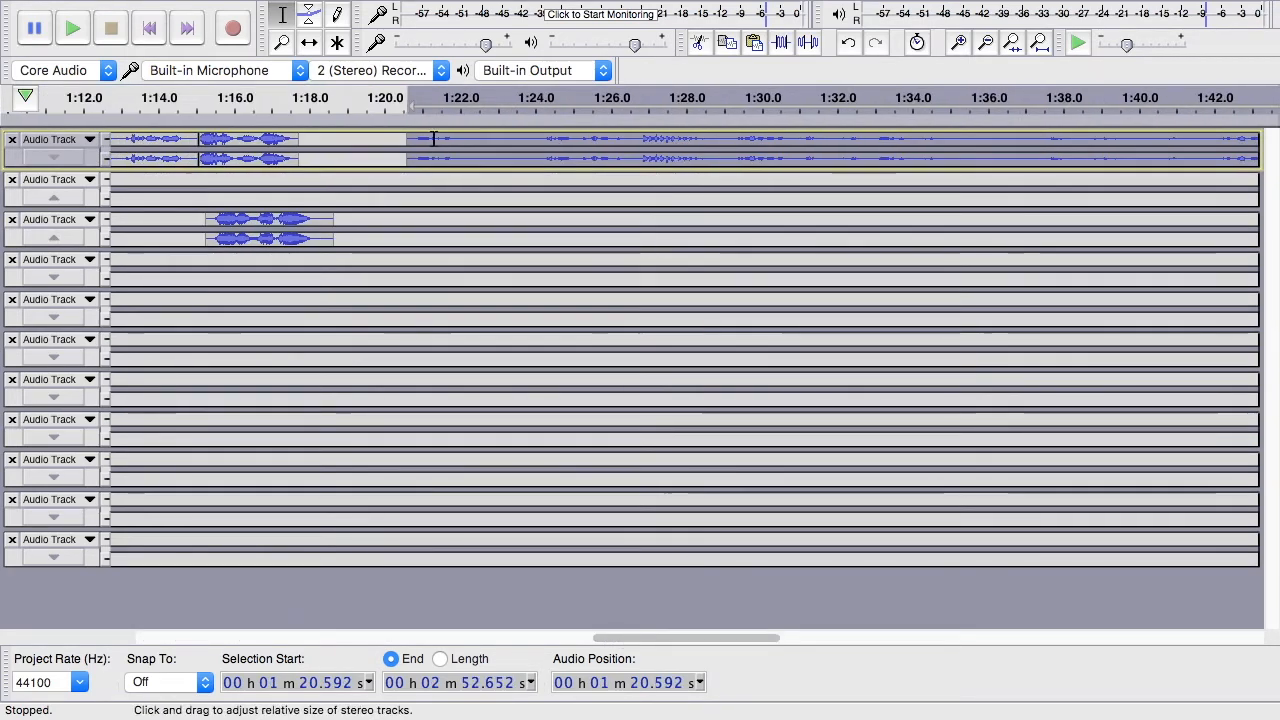
left_click(315, 44)
left_click_drag(412, 141, 300, 140)
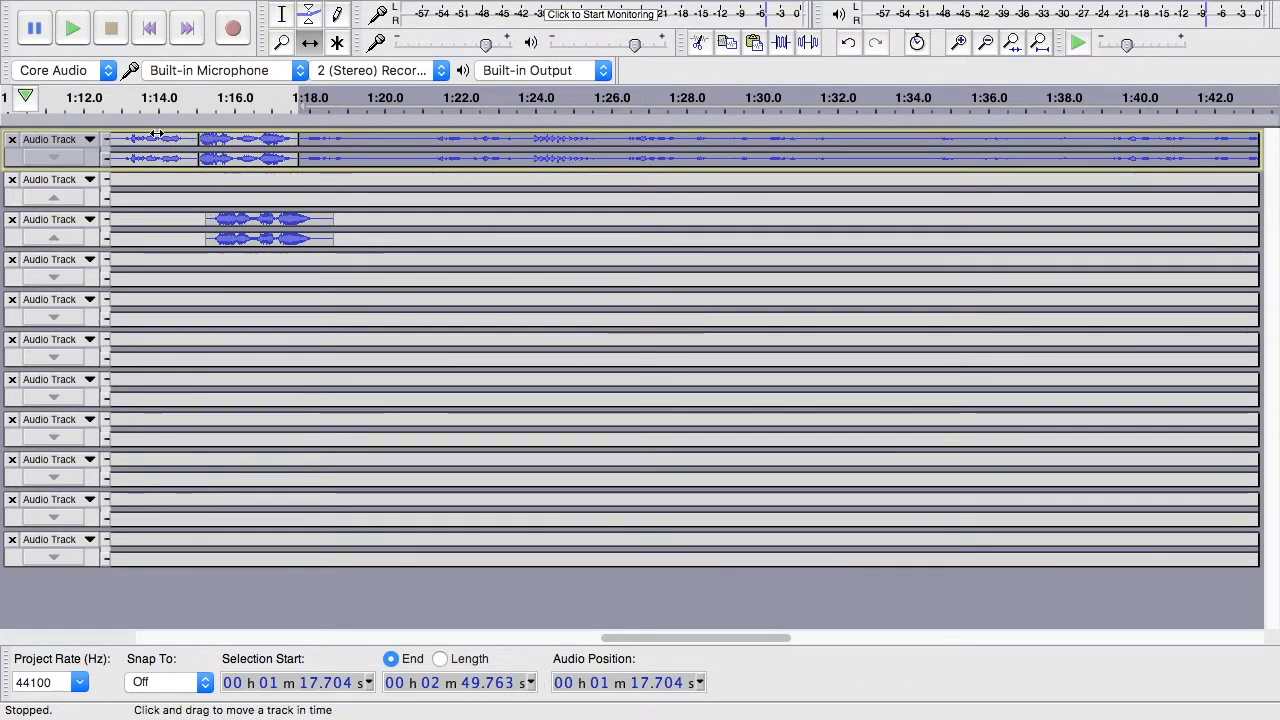
Remove the empty second track and join the first track's split clips between 1 min 14.630 s and 1 min 18.343 s.
mouse_move(5, 181)
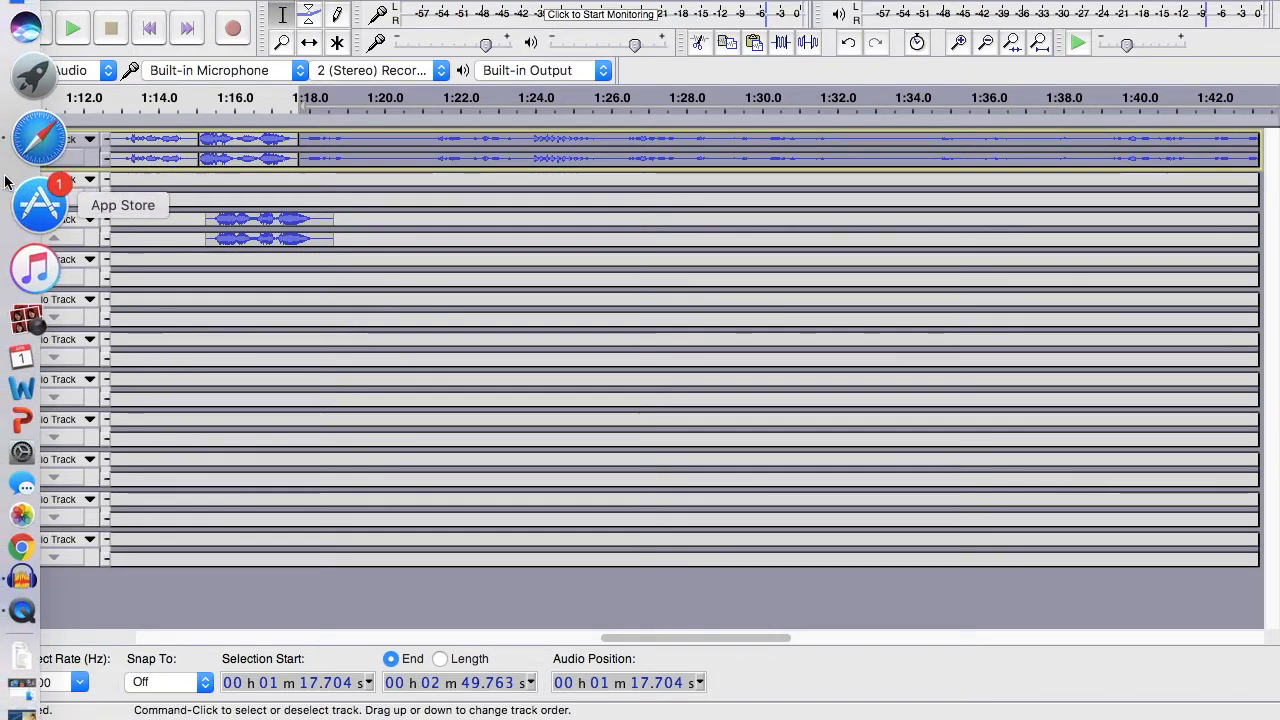
left_click(12, 179)
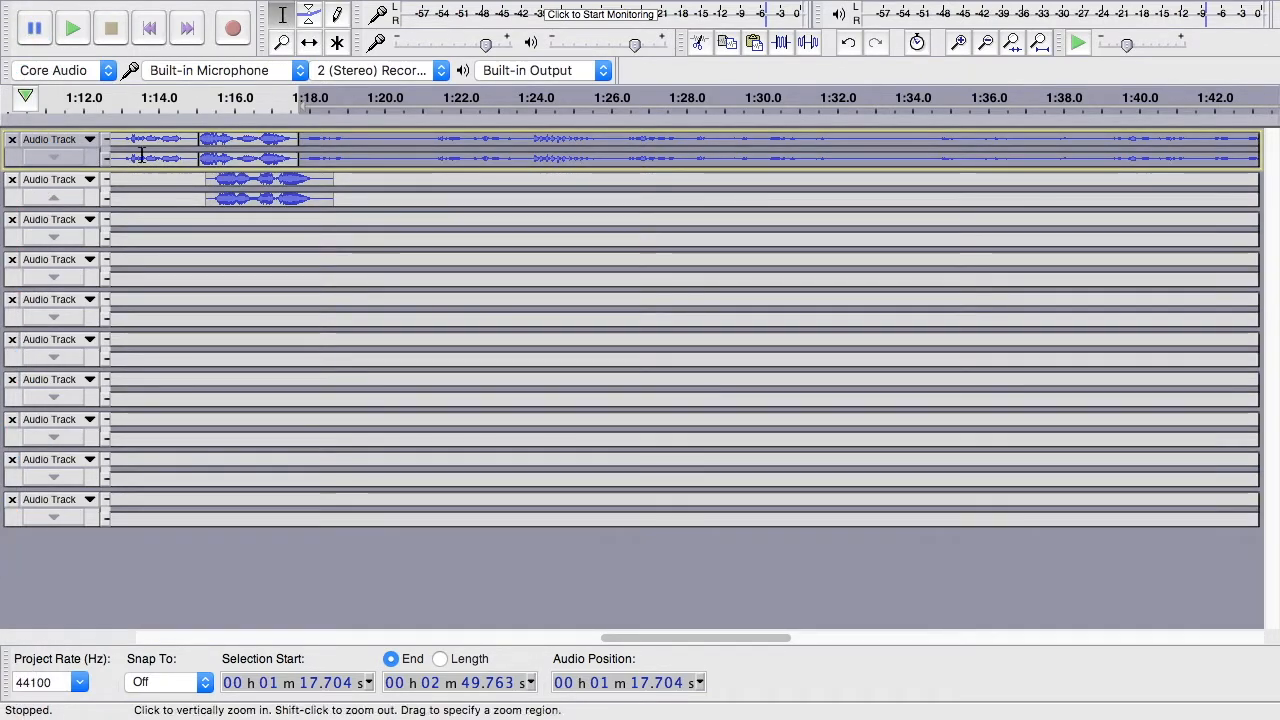
left_click_drag(183, 145, 203, 145)
left_click_drag(291, 150, 323, 150)
mouse_move(126, 5)
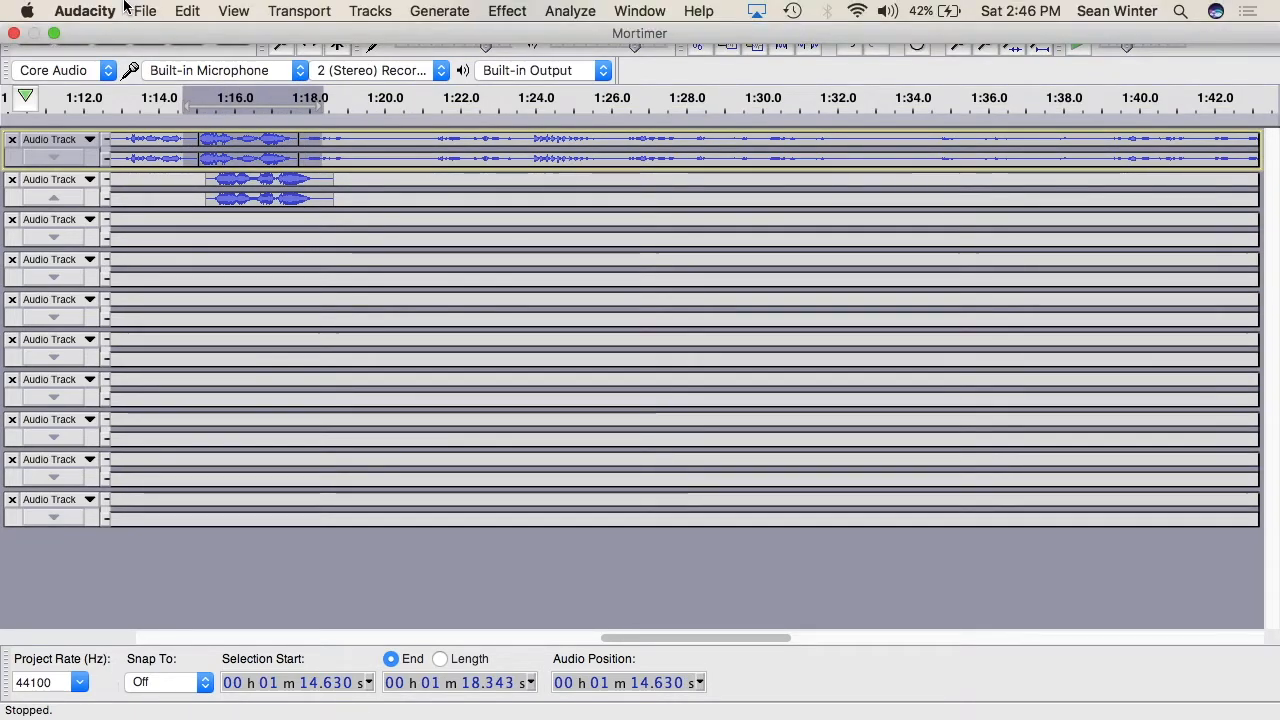
left_click(187, 11)
mouse_move(230, 250)
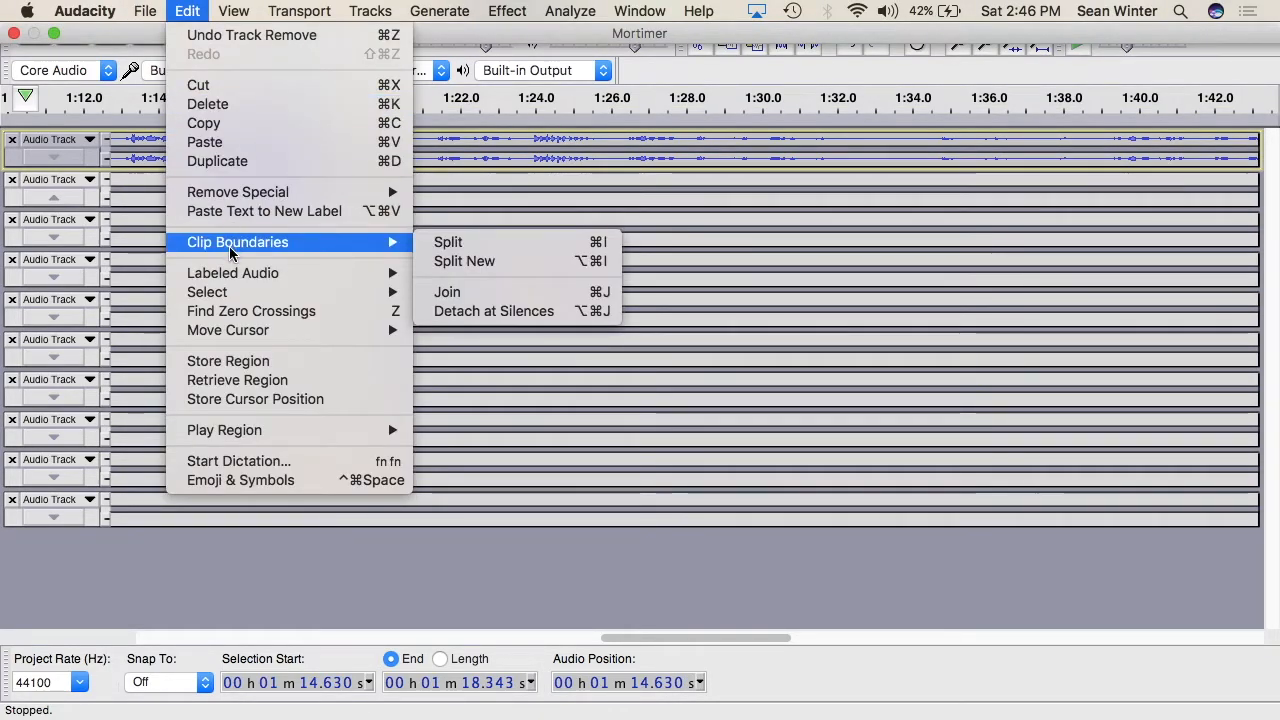
left_click(448, 292)
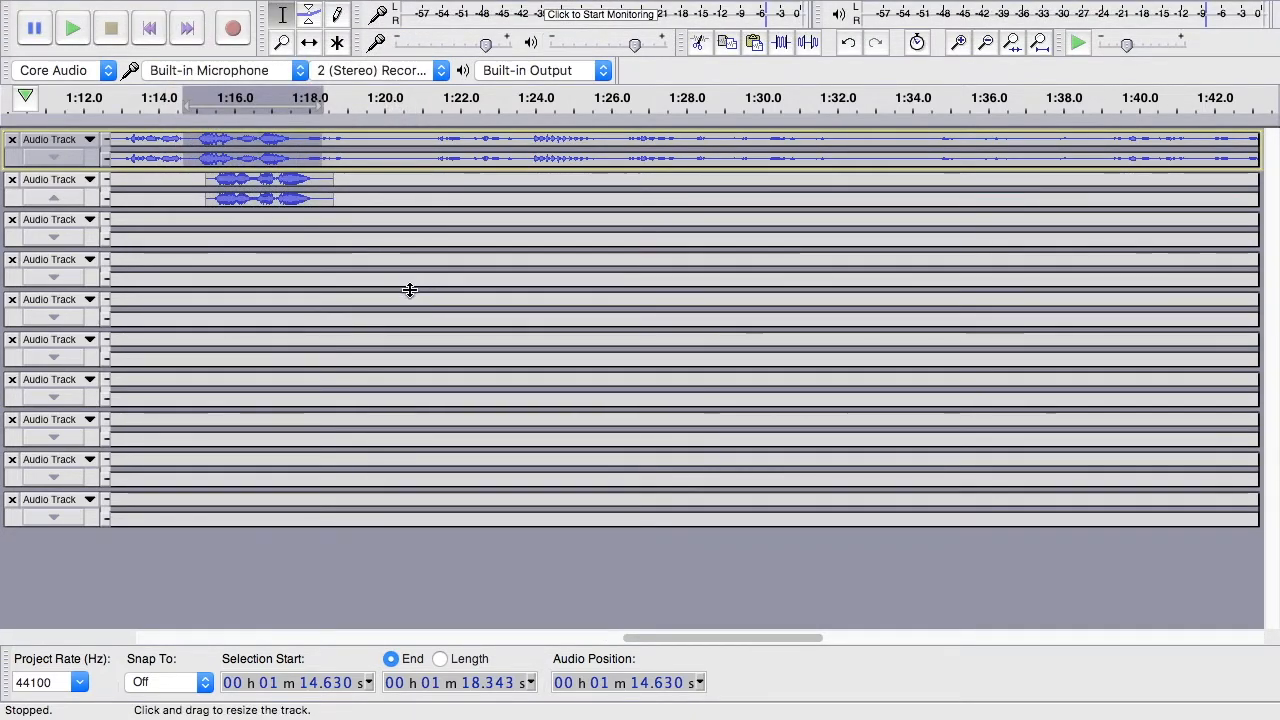
Shift the second track's clip slightly earlier to line up with the loud speech on the first track.
left_click(308, 42)
left_click_drag(222, 179, 206, 180)
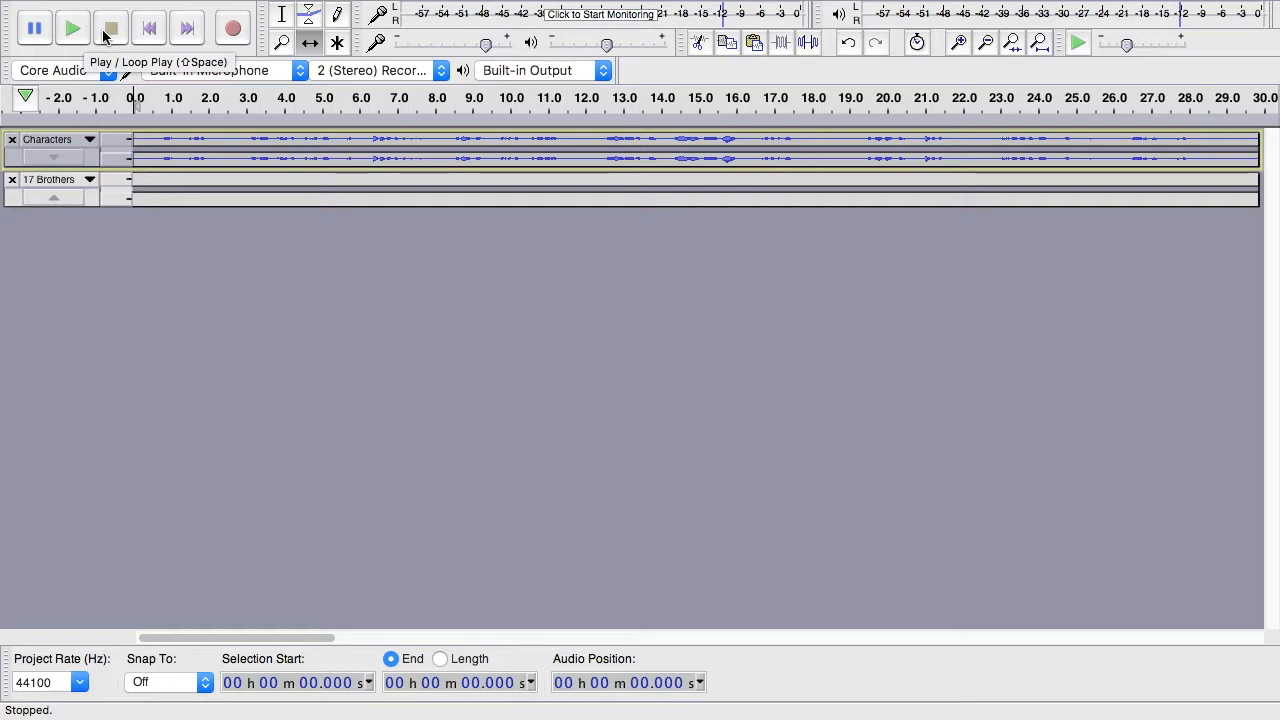
Record a take of about 8.5 s on a new track from the project start and return the playhead to the start.
left_click(231, 30)
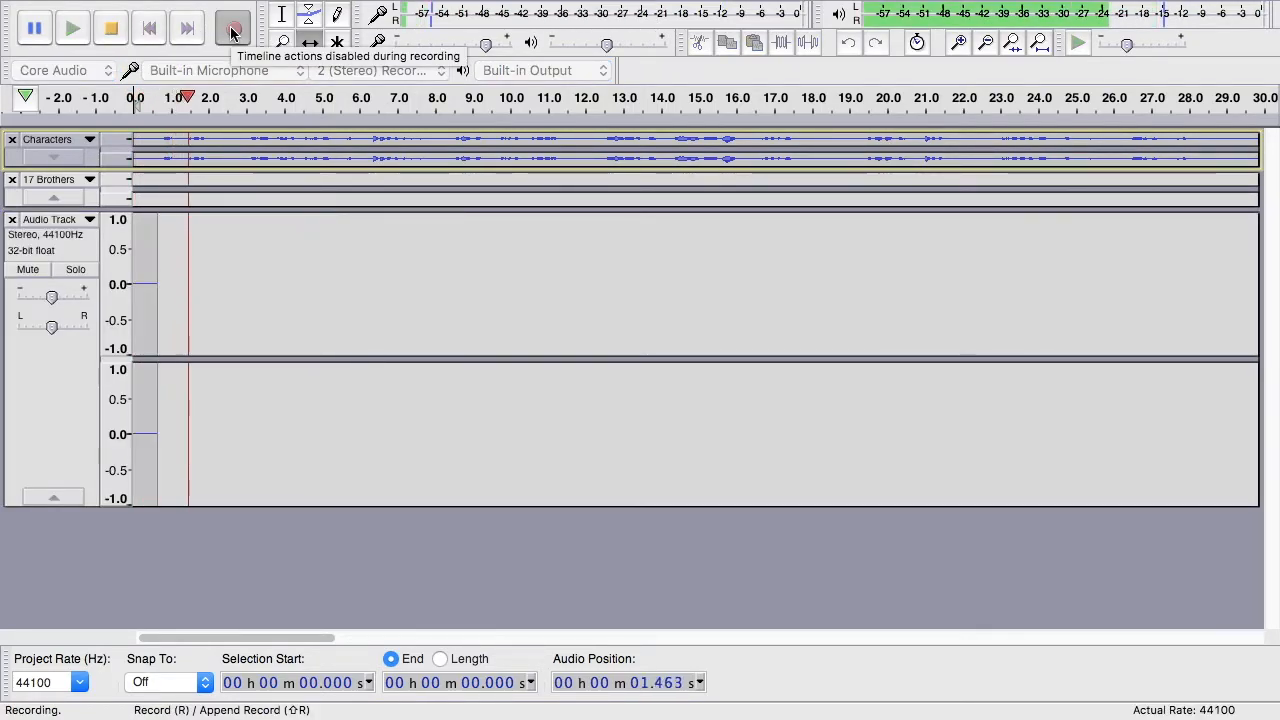
left_click(110, 30)
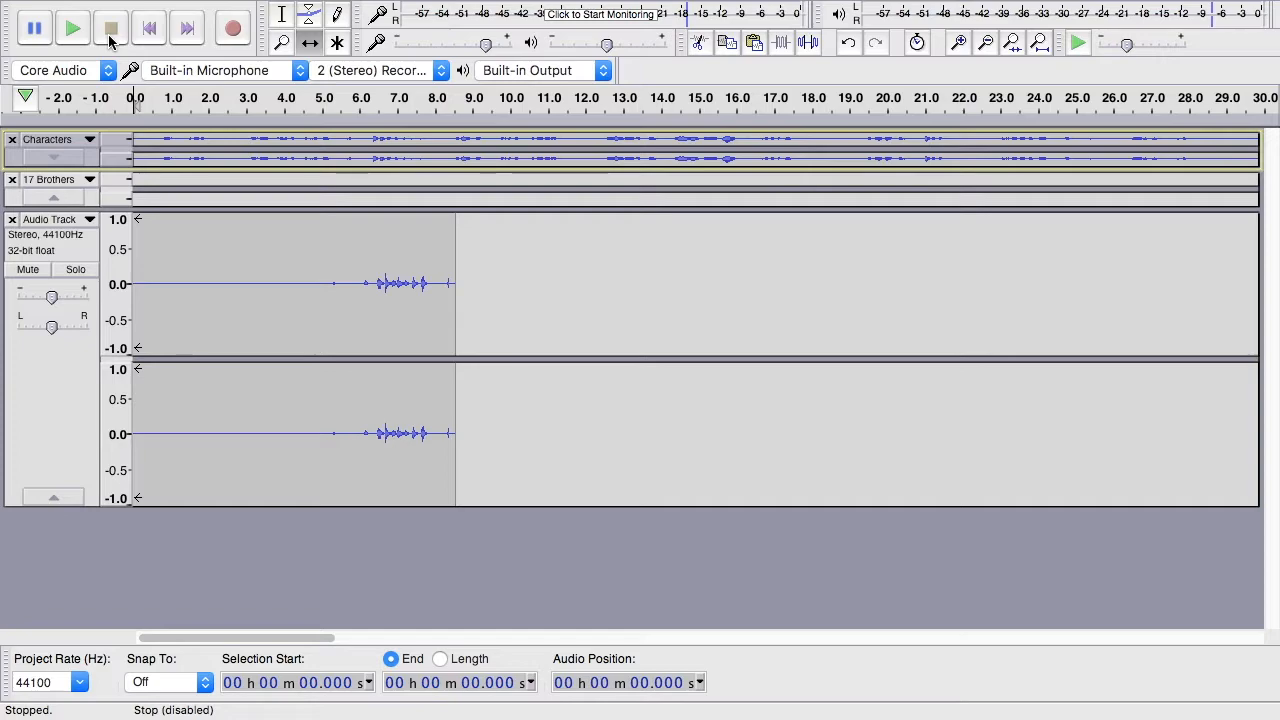
left_click(151, 30)
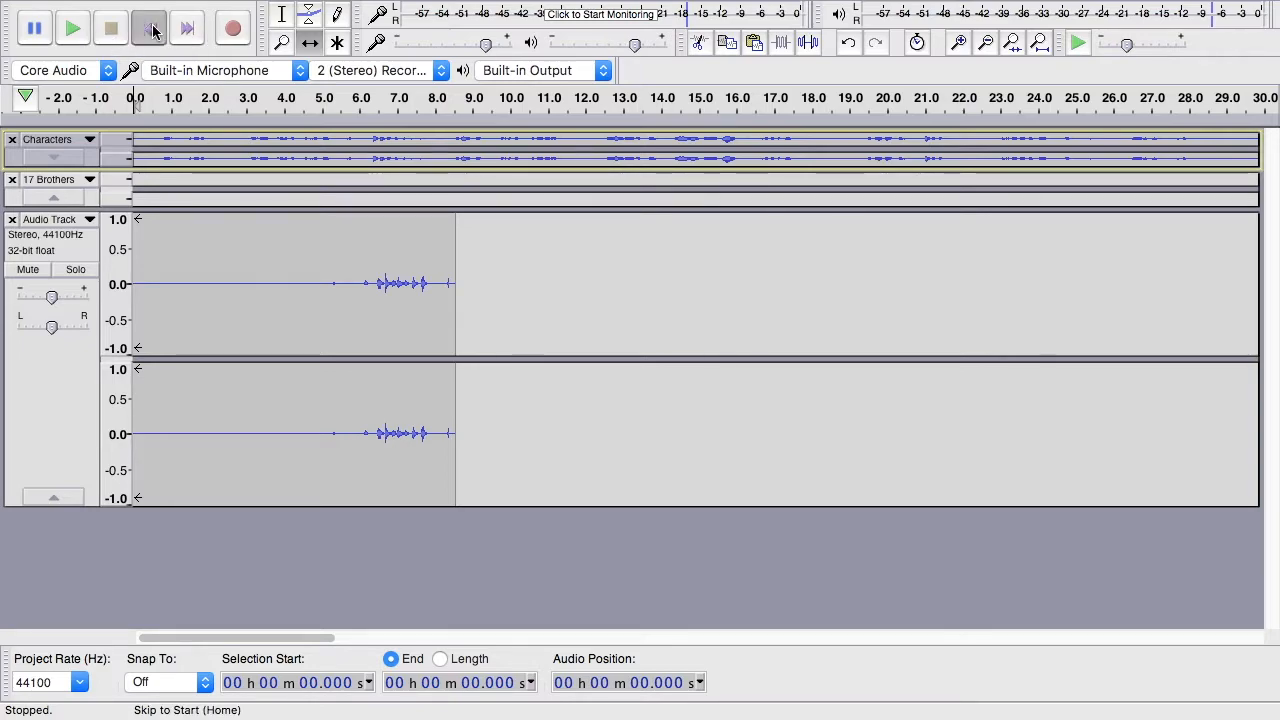
Delete the silent lead-in of the newly recorded take, from the project start to 5.596 s.
left_click_drag(345, 290, 134, 290)
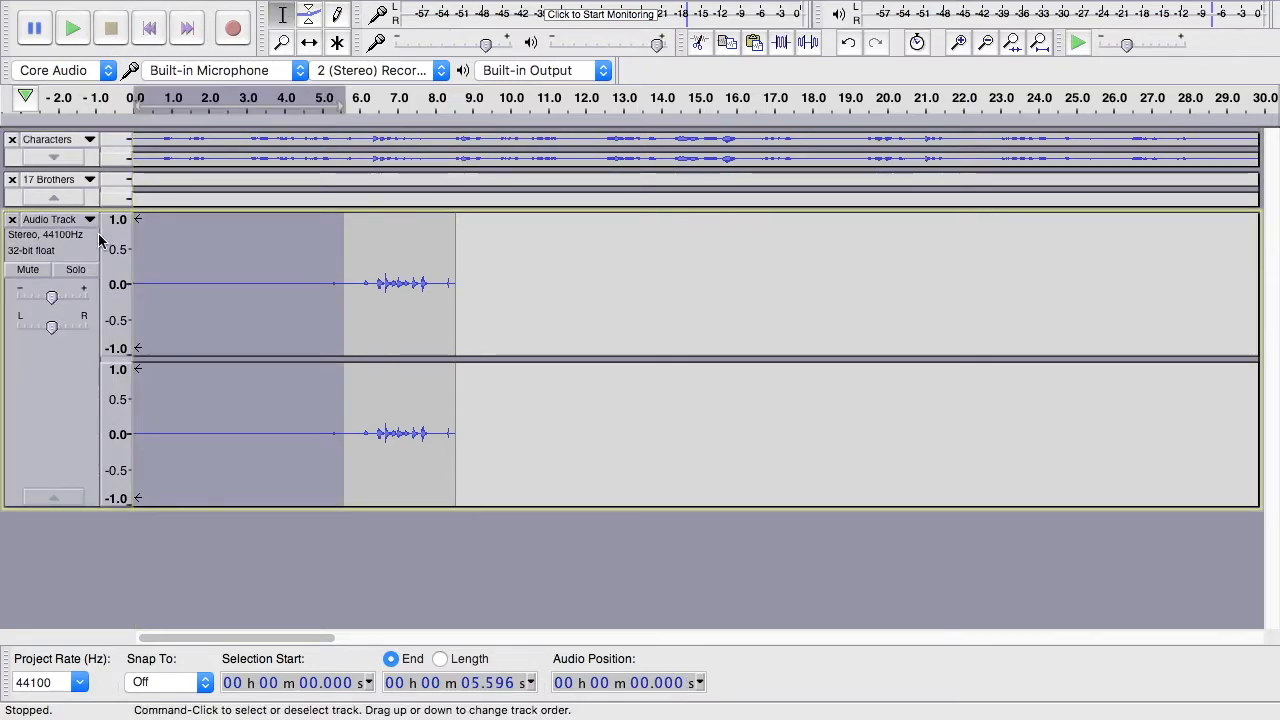
key("Delete")
left_click(179, 258)
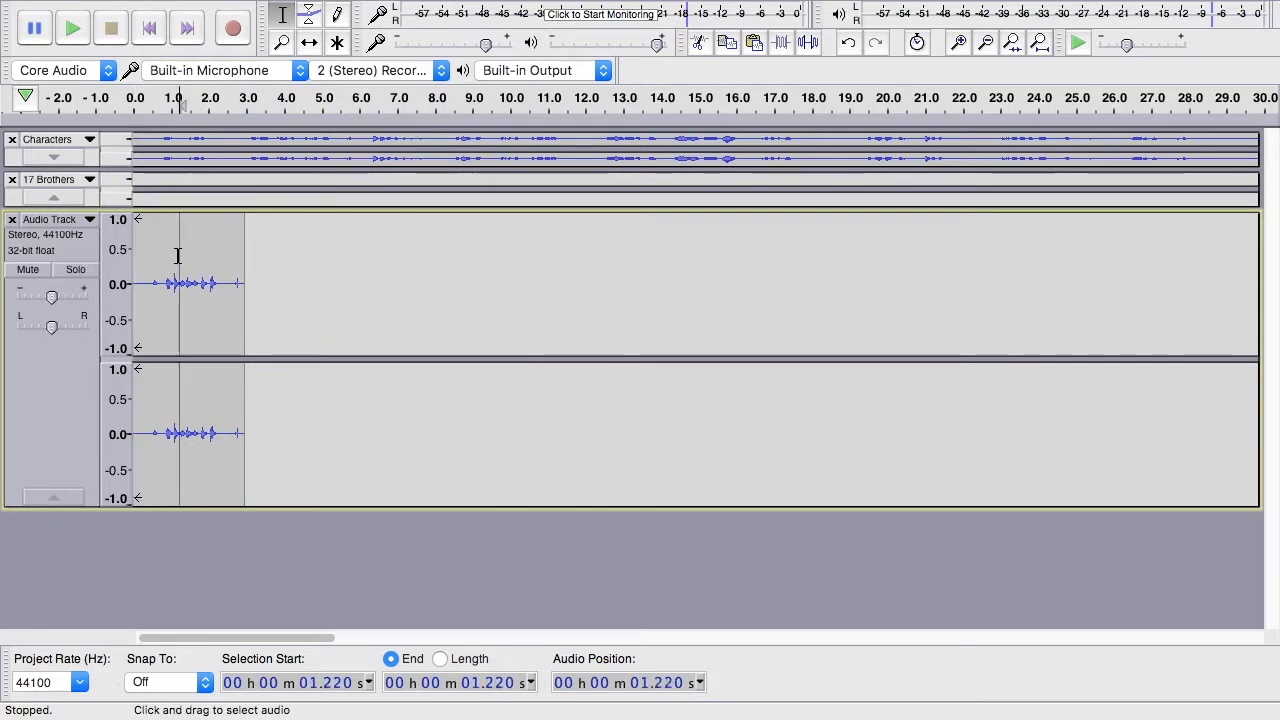
left_click(254, 268)
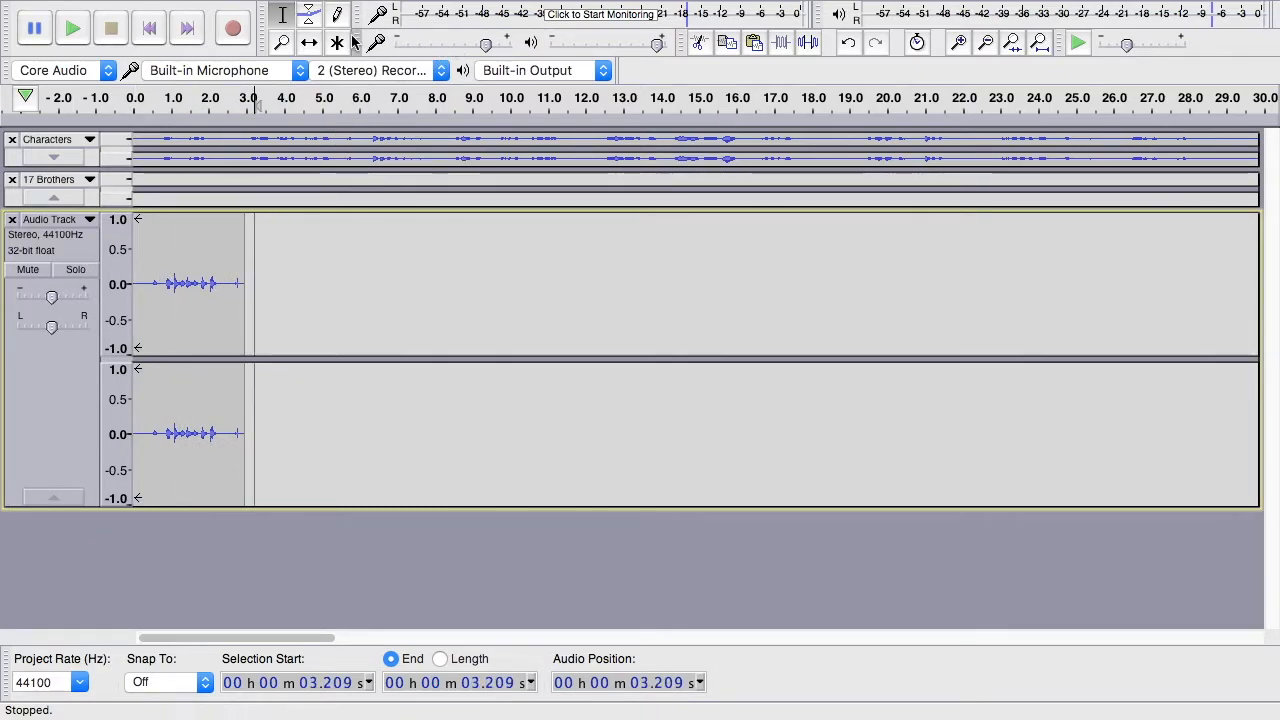
Shift the trimmed take later so its clip starts at about 5.3 s, and expand the Characters track for comparison.
left_click(311, 44)
left_click_drag(246, 232, 427, 262)
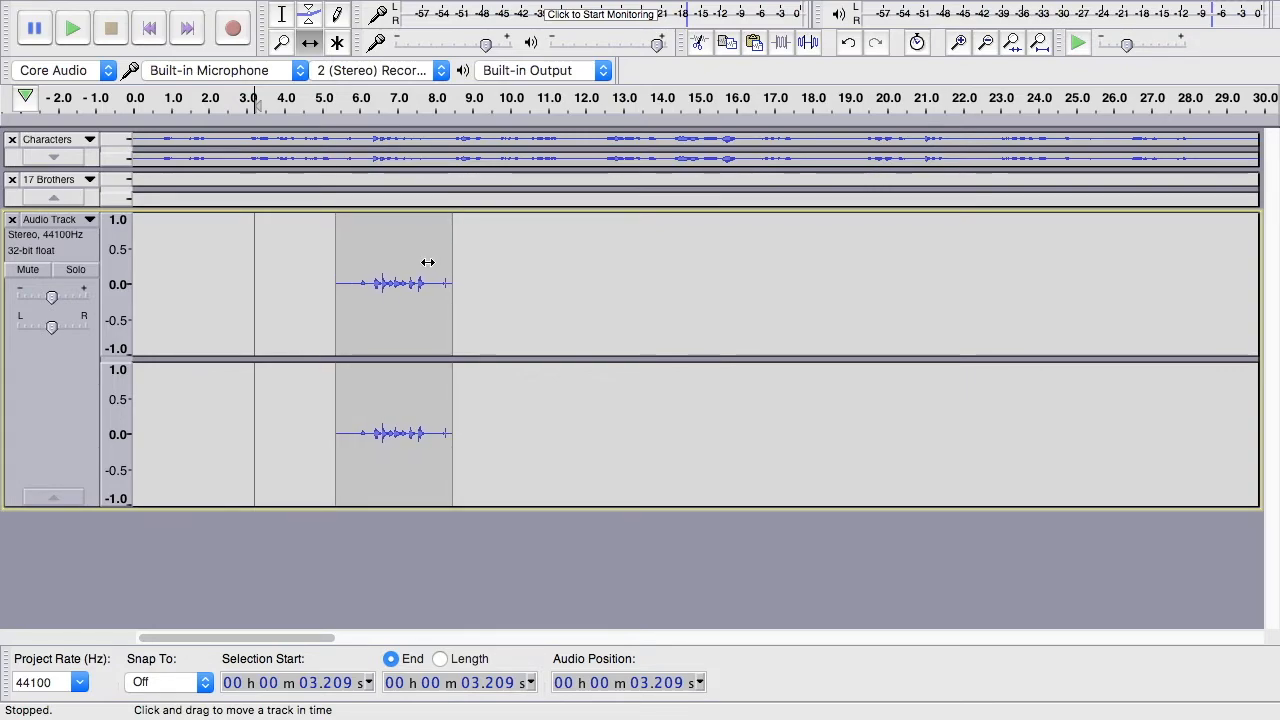
left_click(54, 157)
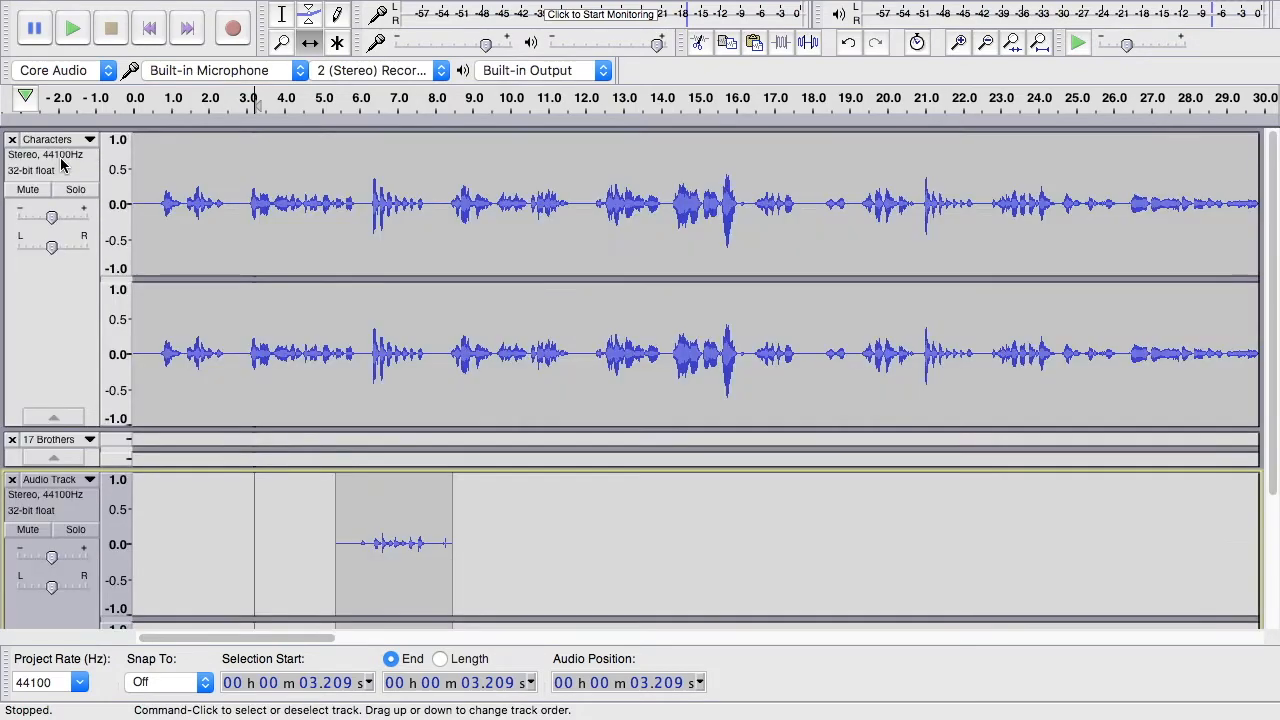
scroll(542, 479, "down", 4)
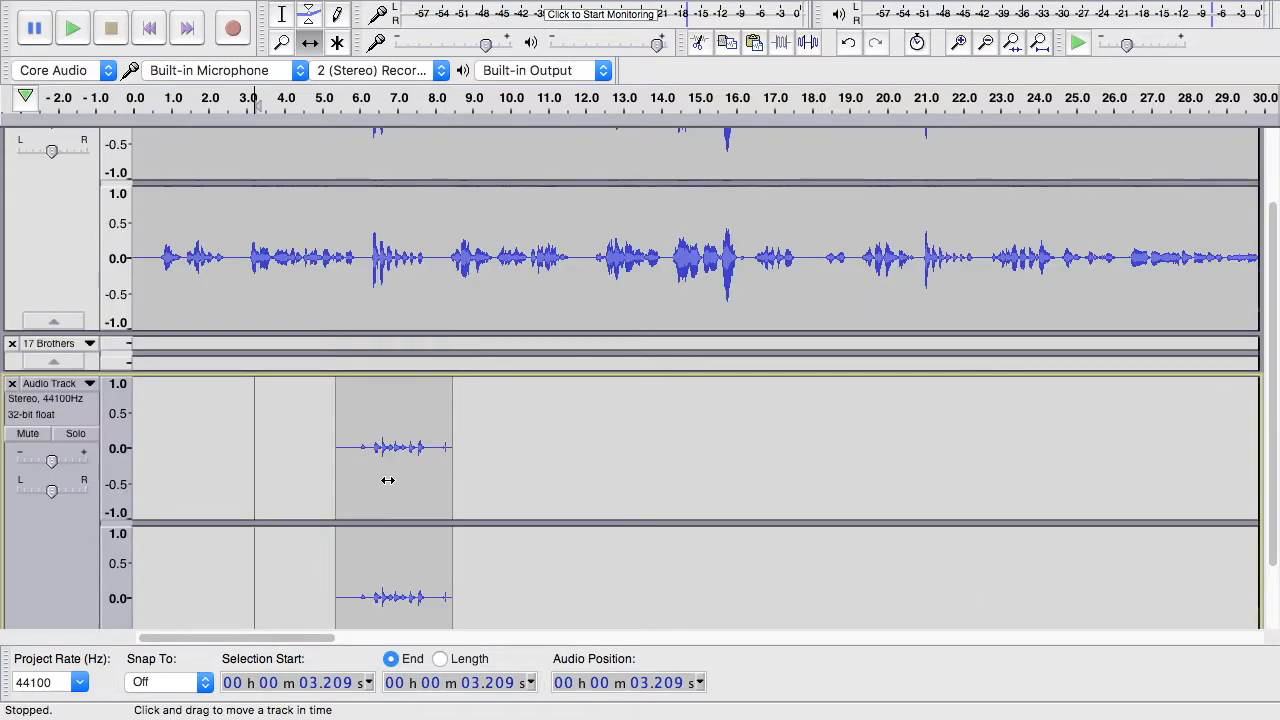
scroll(426, 414, "up", 4)
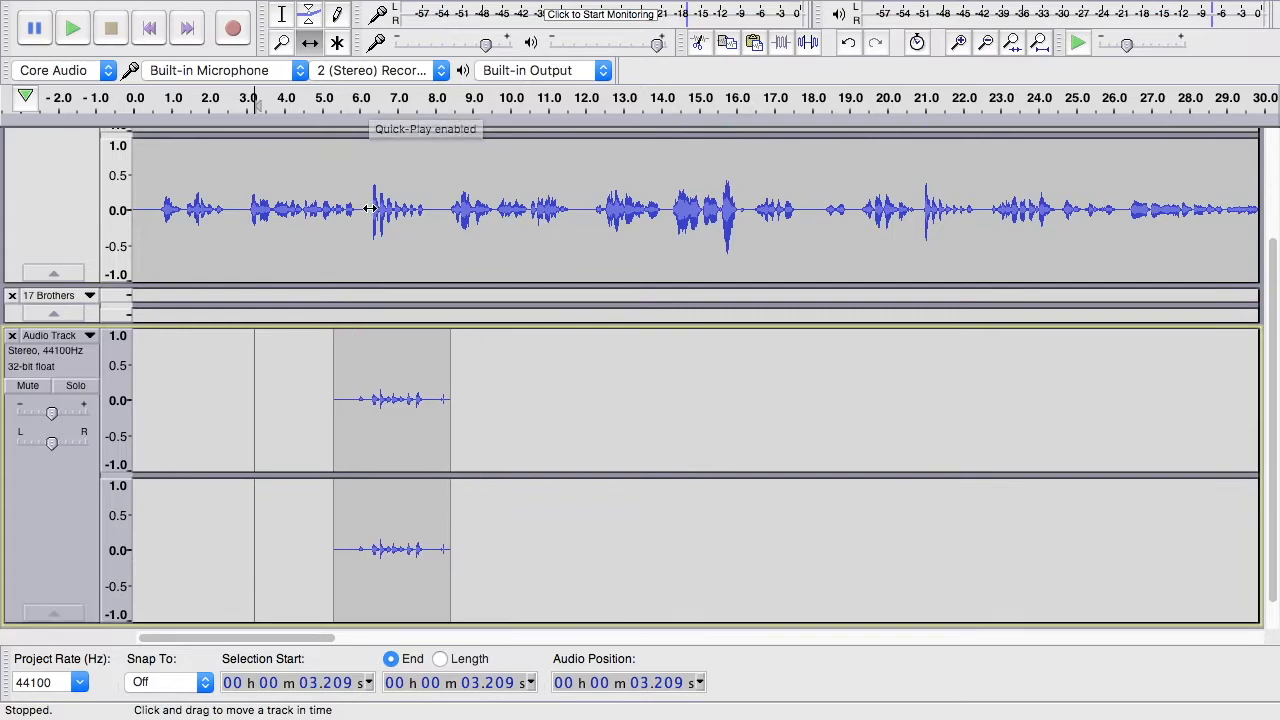
left_click(369, 207)
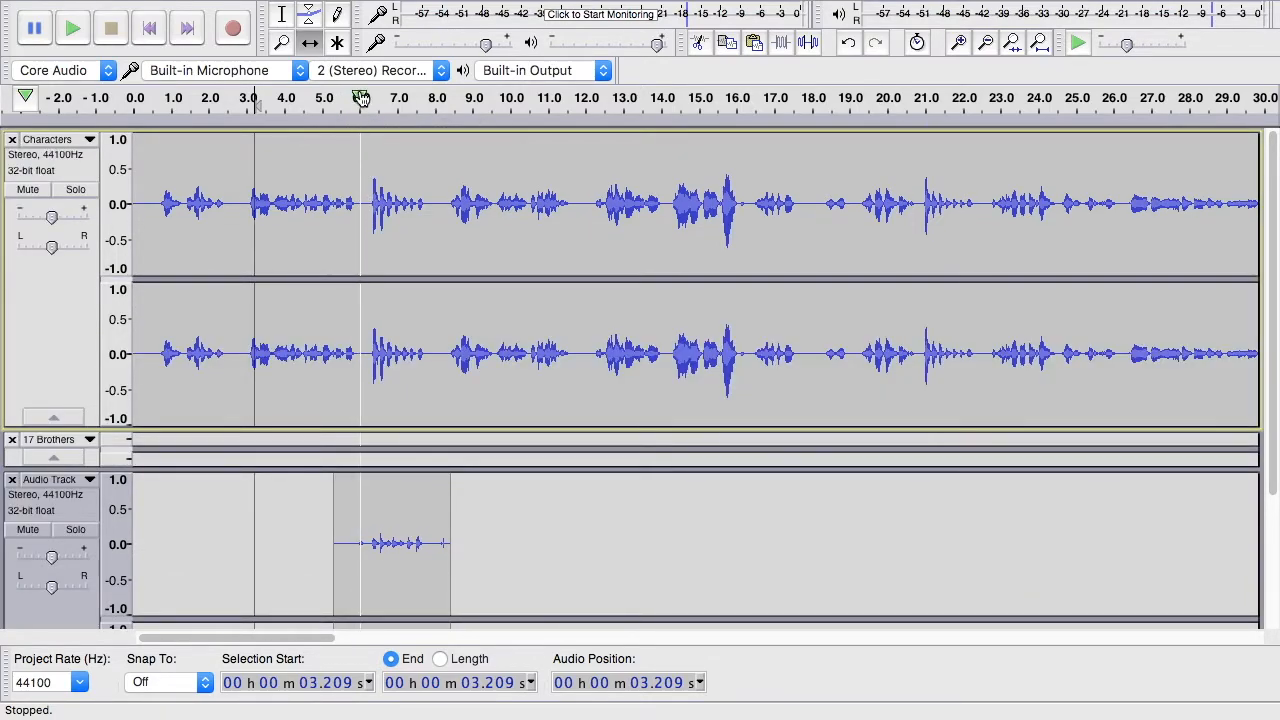
Mark the loud speech onset on the Characters track at 6.365 s and shift the new take's clip so its speech begins there.
left_click(283, 14)
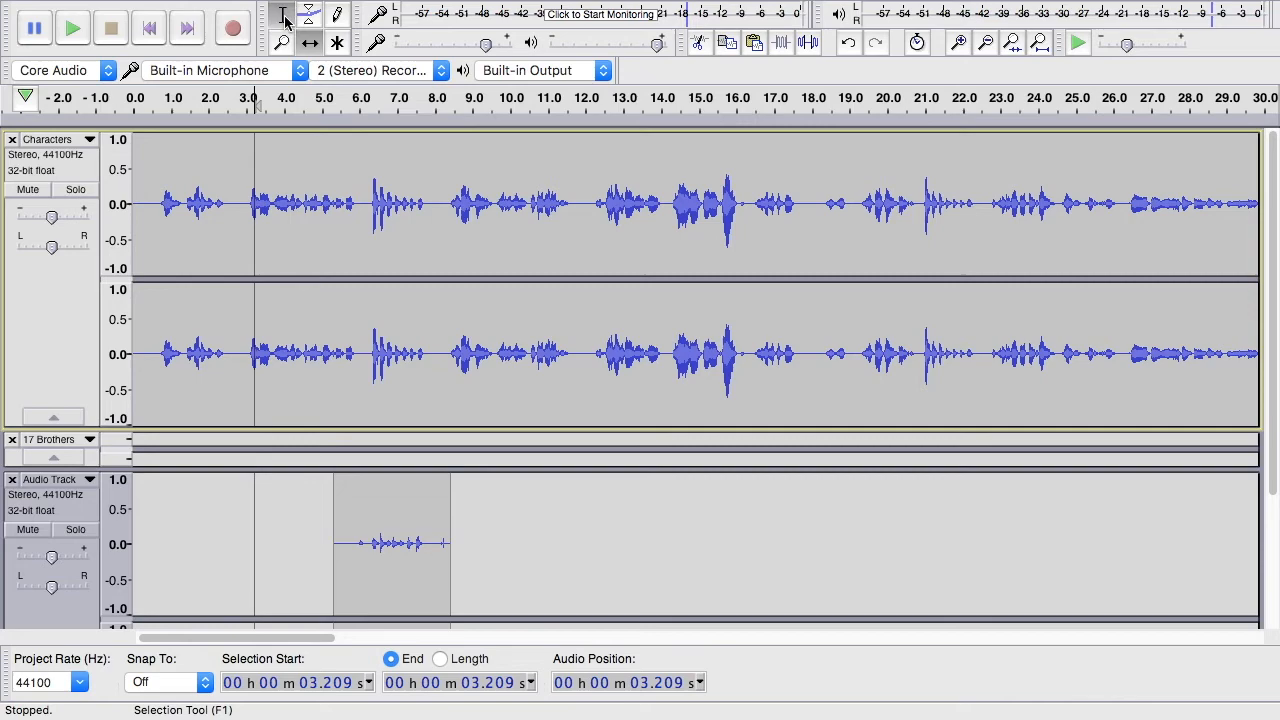
left_click(373, 212)
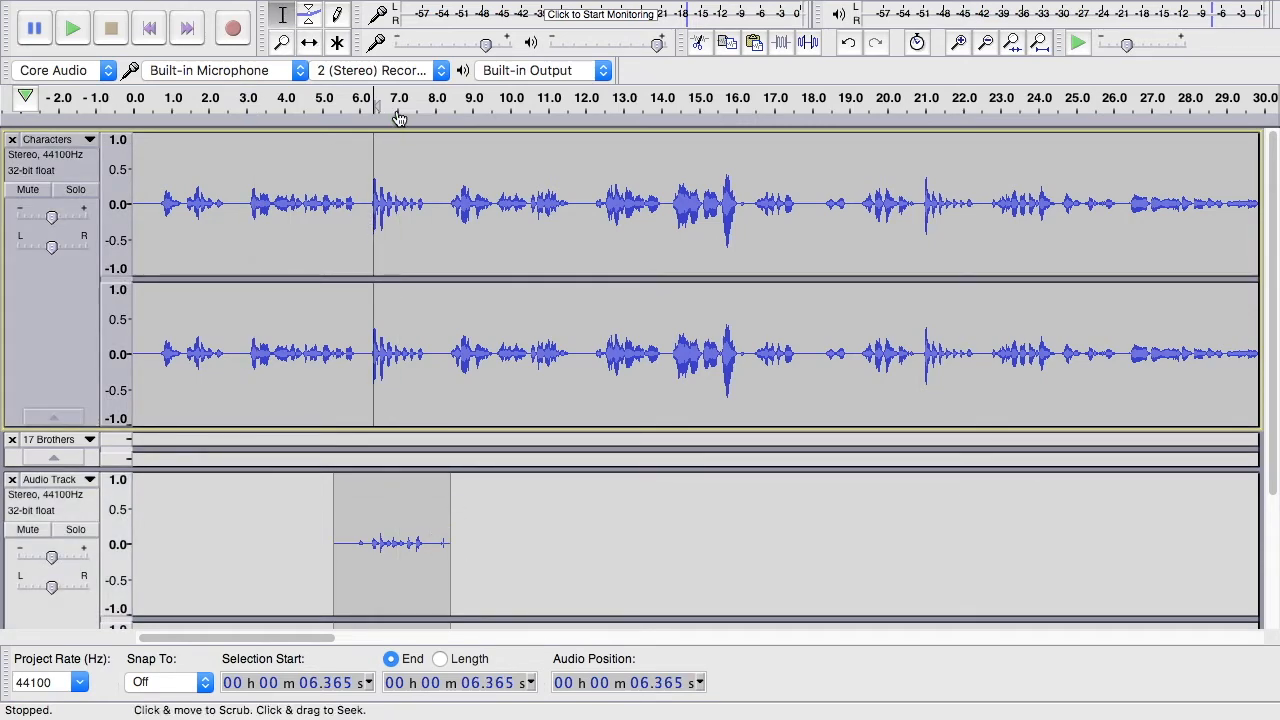
left_click(310, 43)
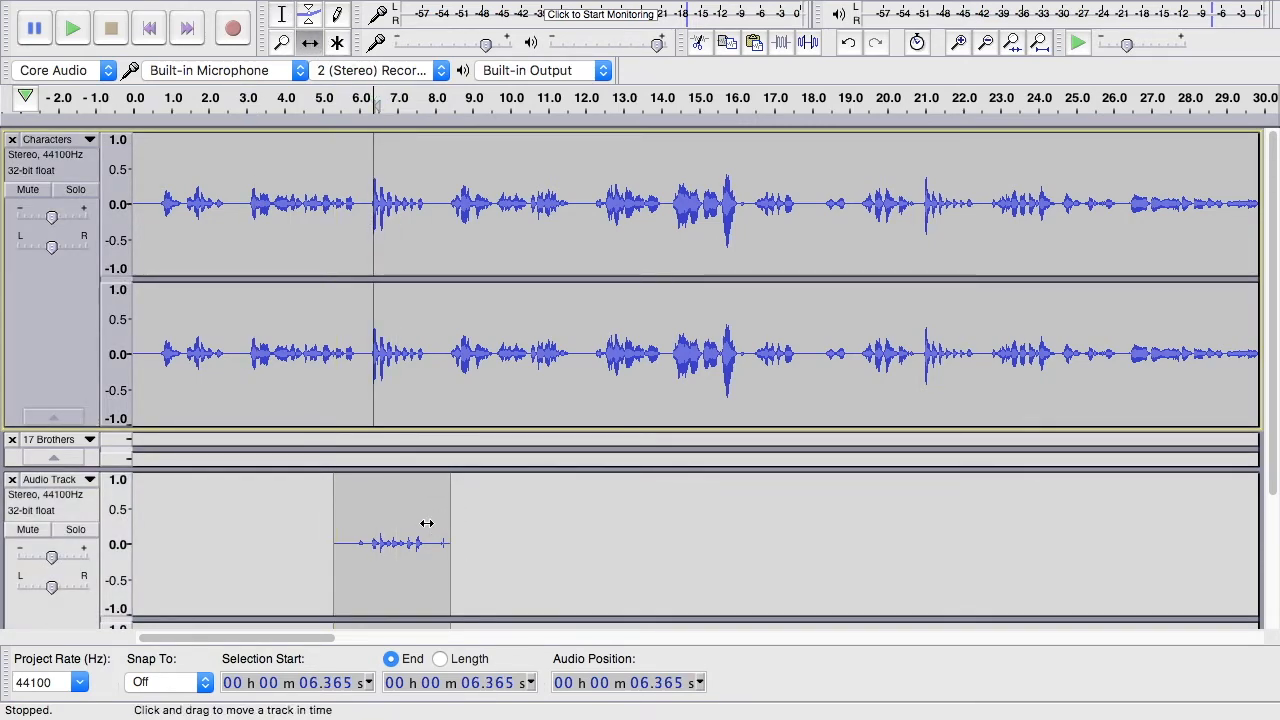
left_click_drag(431, 524, 431, 524)
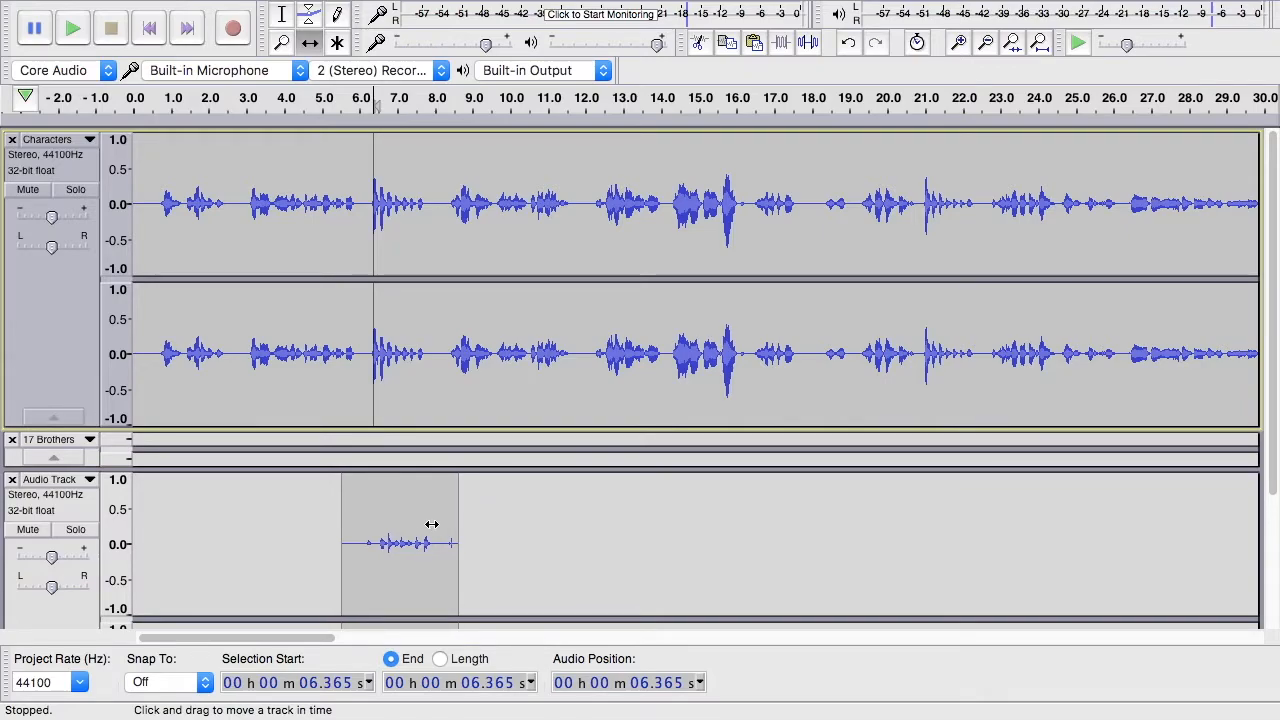
scroll(431, 525, "down", 5)
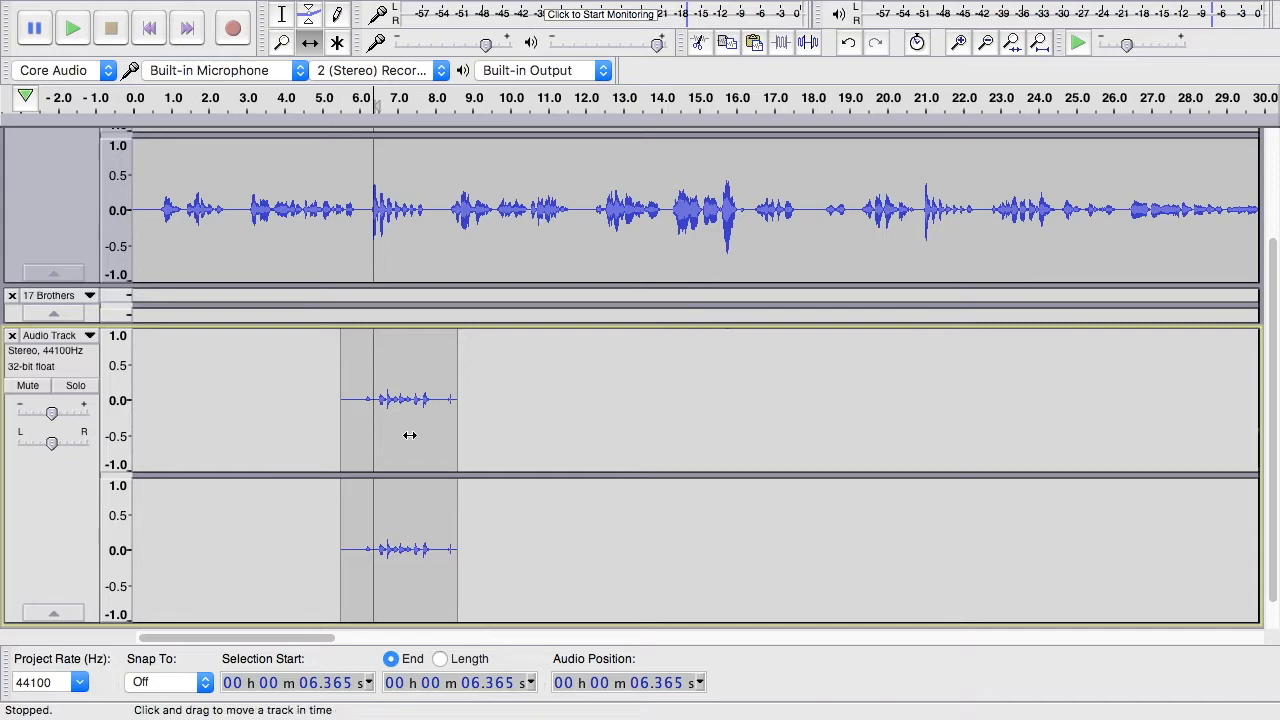
left_click_drag(409, 435, 403, 438)
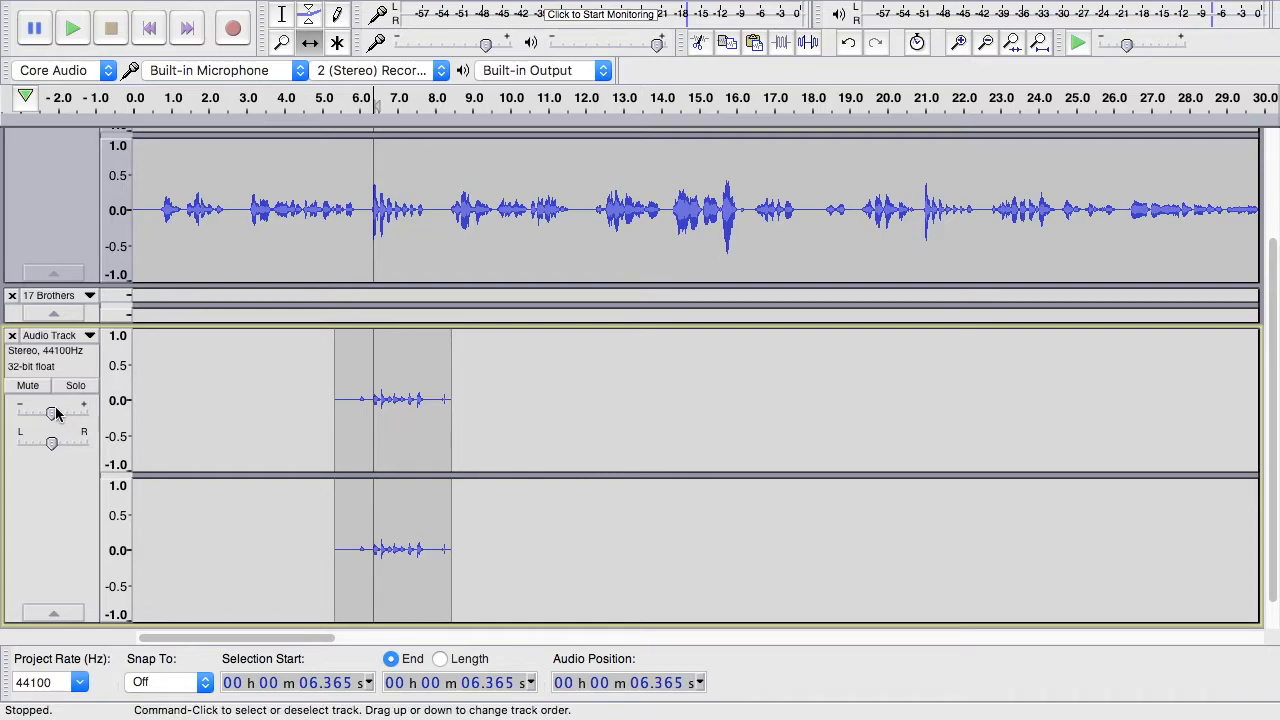
Raise the gain of the new take's track and delete the tail of its clip after about 8 s.
mouse_move(52, 421)
left_click_drag(71, 416, 75, 418)
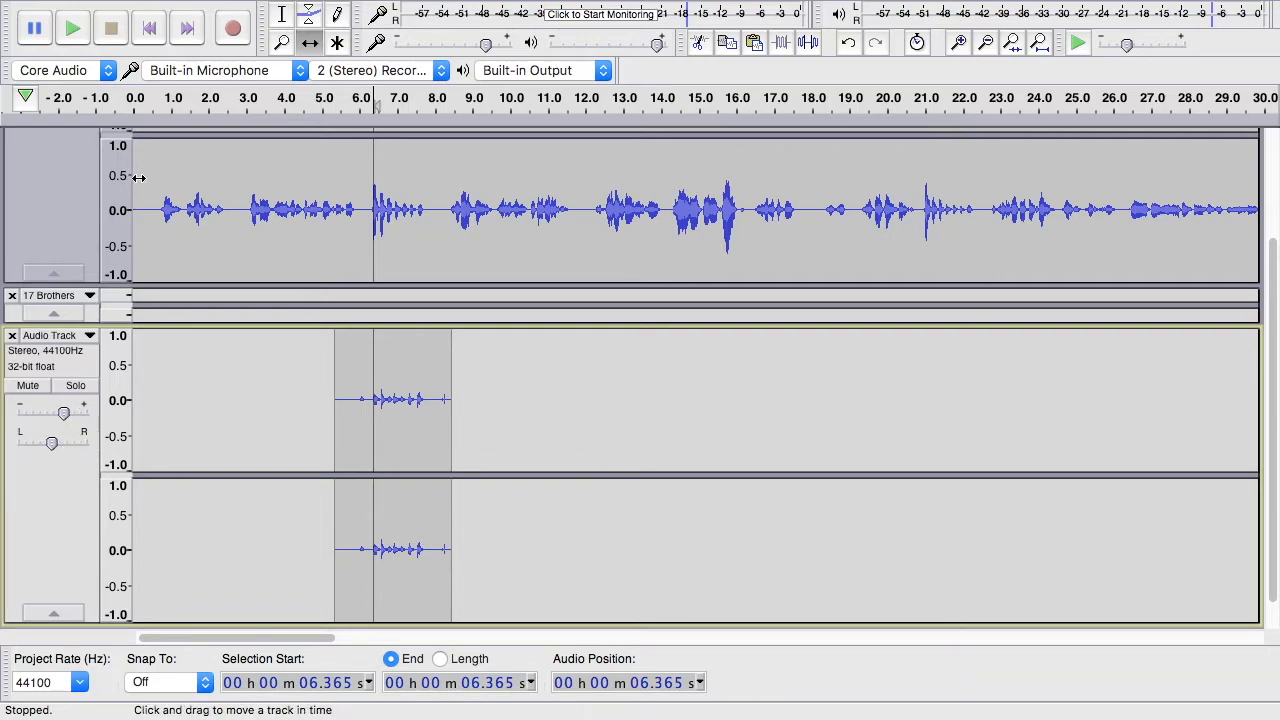
left_click(436, 215)
Split the Characters track's clip in the pause at 11.908 s.
left_click(580, 205)
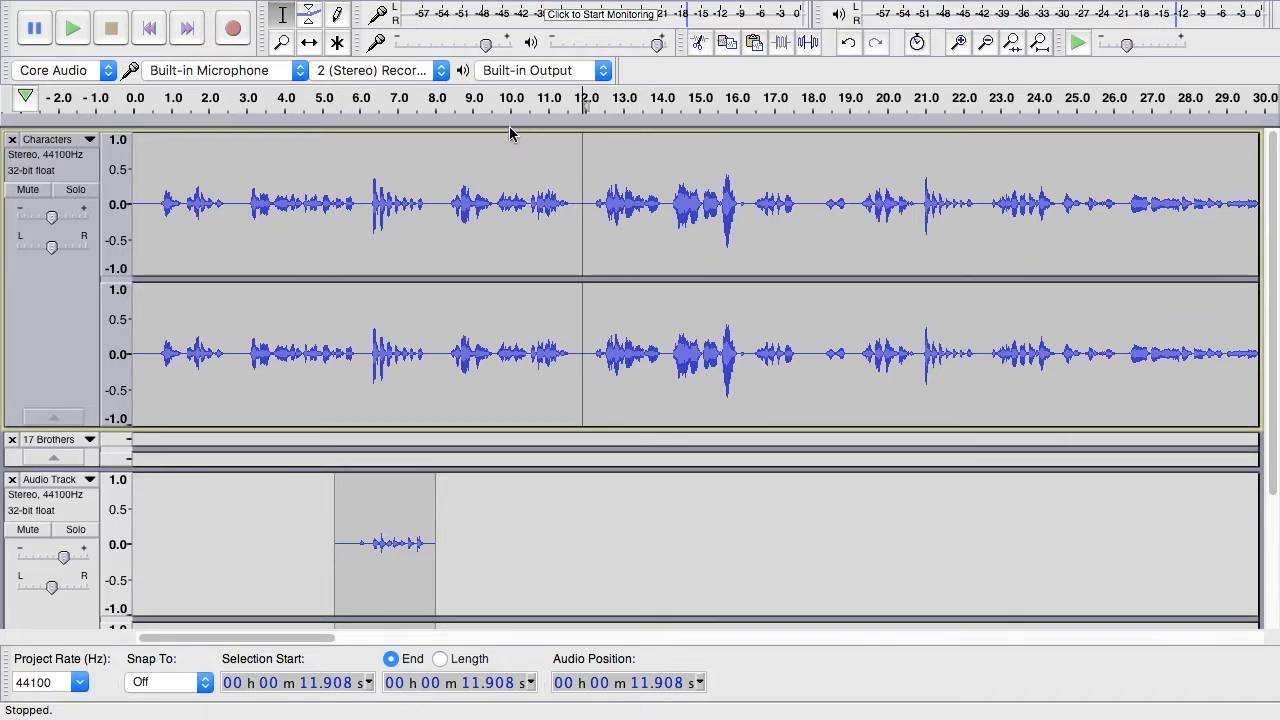
mouse_move(230, 8)
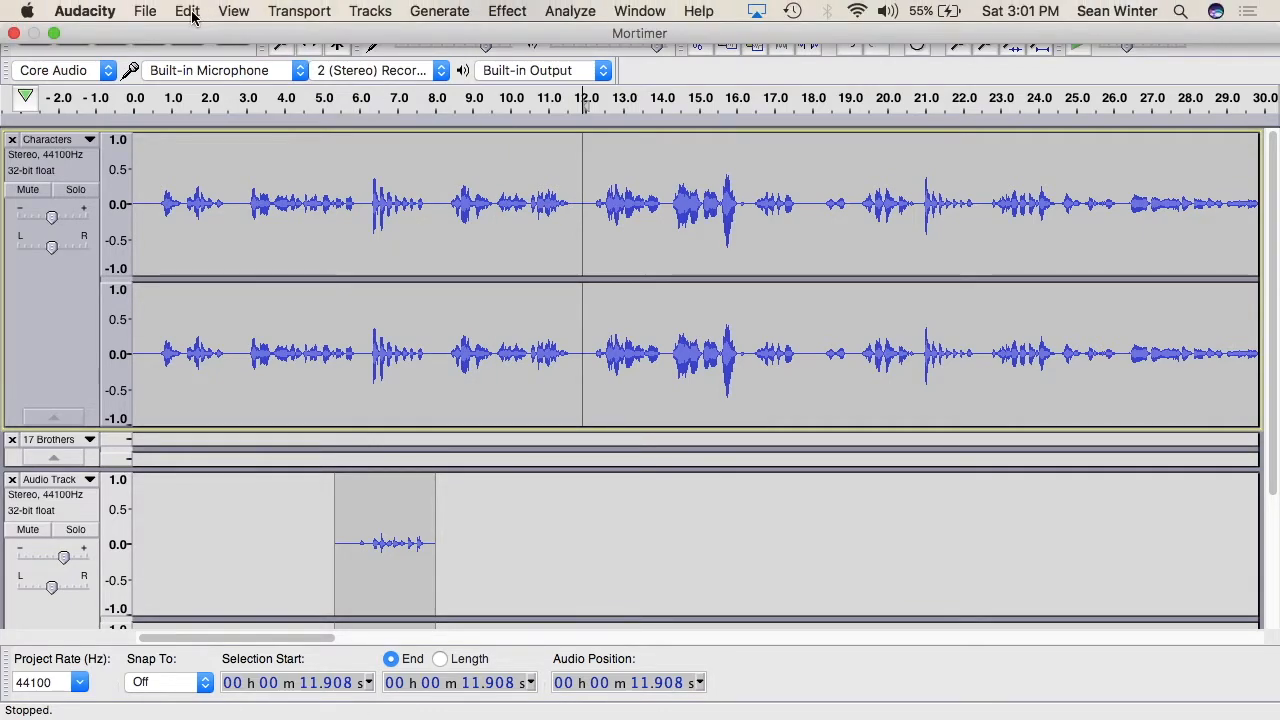
left_click(190, 12)
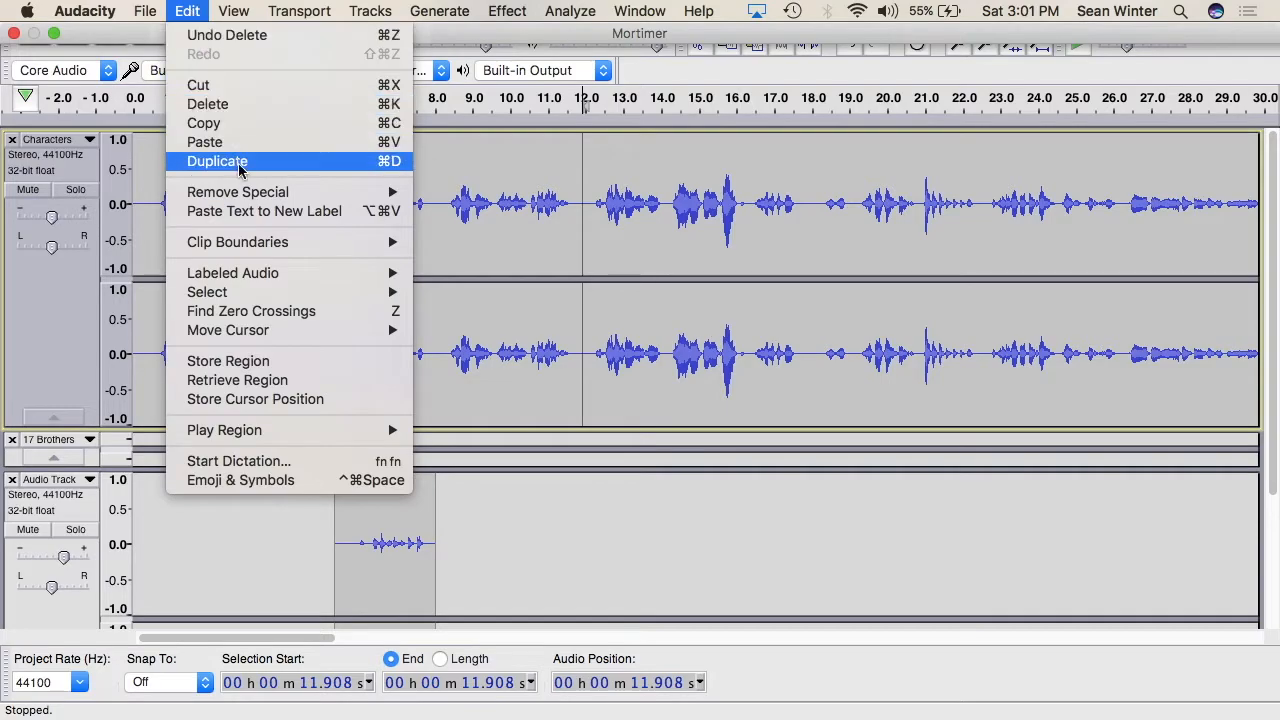
mouse_move(266, 253)
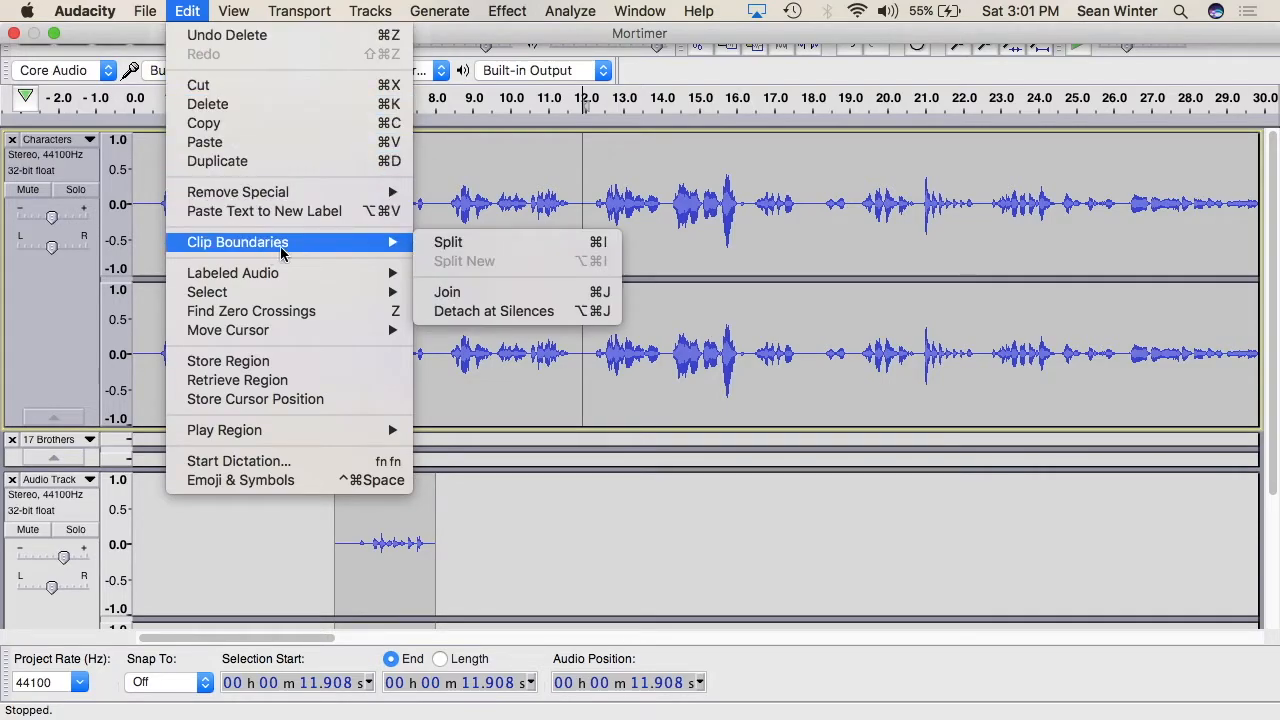
left_click(492, 246)
Shift the Characters track's clip after the split later to start at about 13.4 s, leaving a gap.
key("F5")
key("super+3")
key("super+3")
key("super+3")
left_click_drag(264, 177, 270, 177)
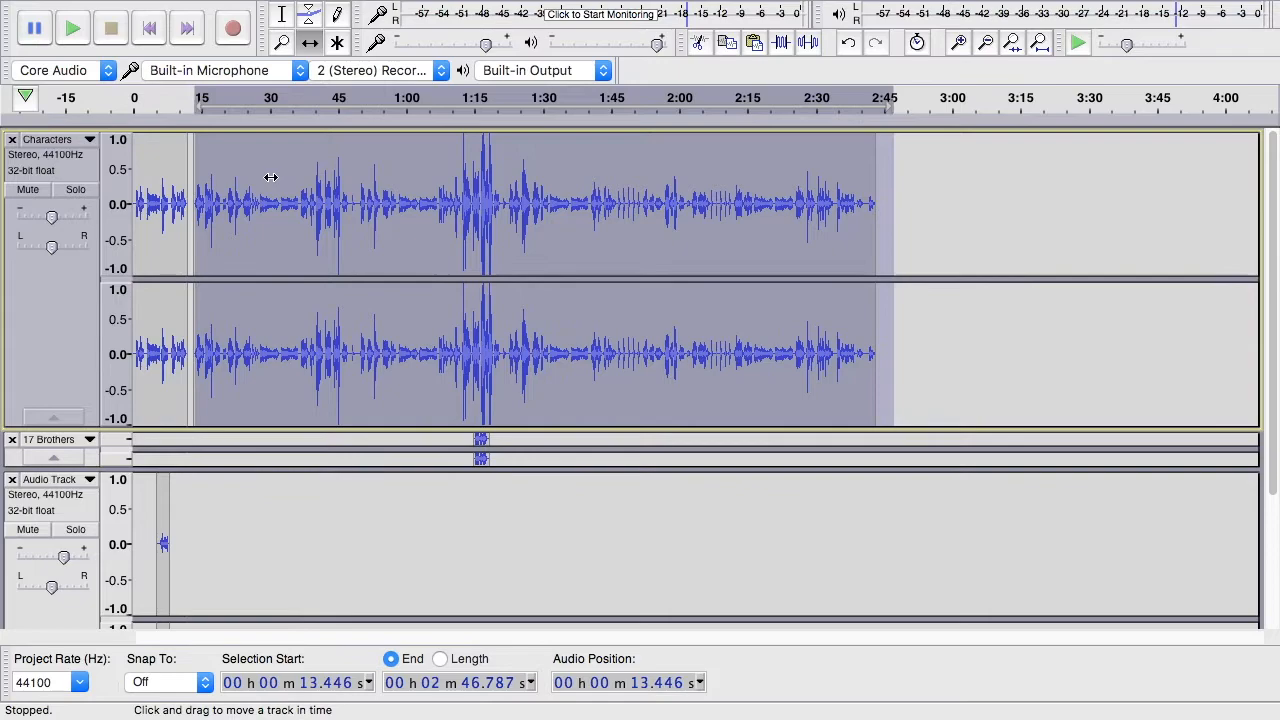
Record another take of about 12 s on a new track, starting at 2.417 s.
key("F1")
left_click(145, 162)
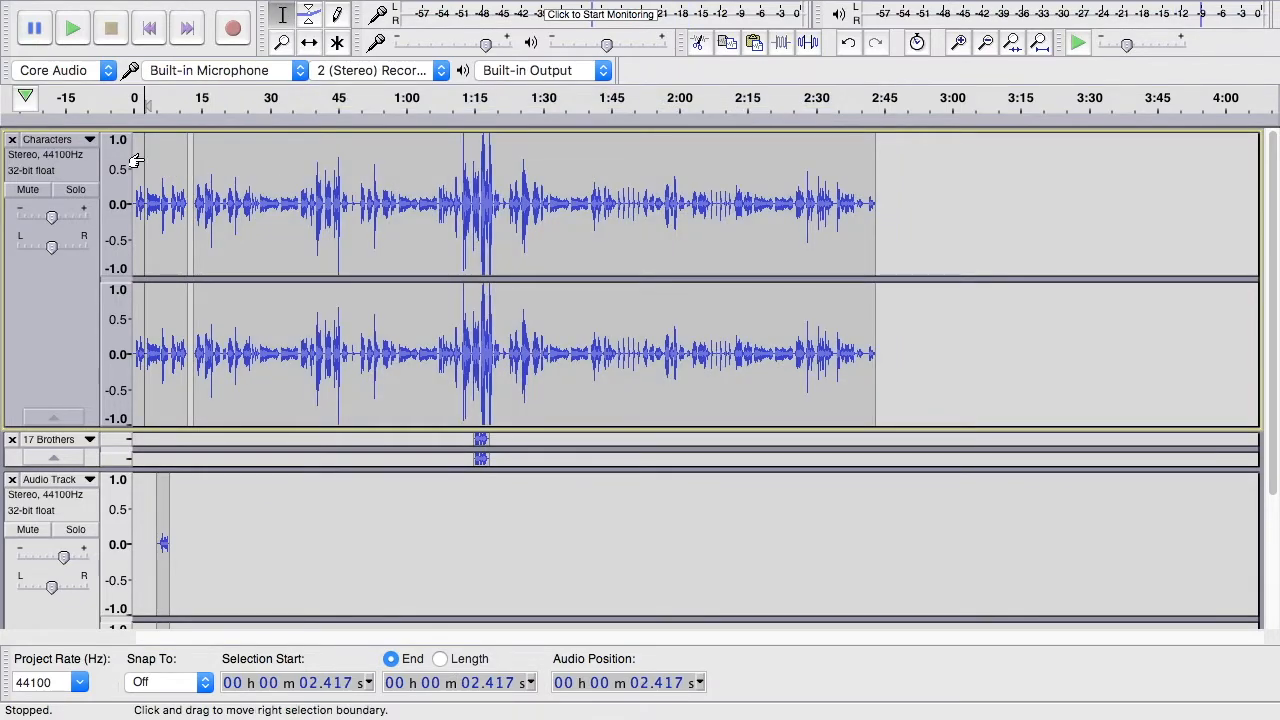
left_click(228, 31)
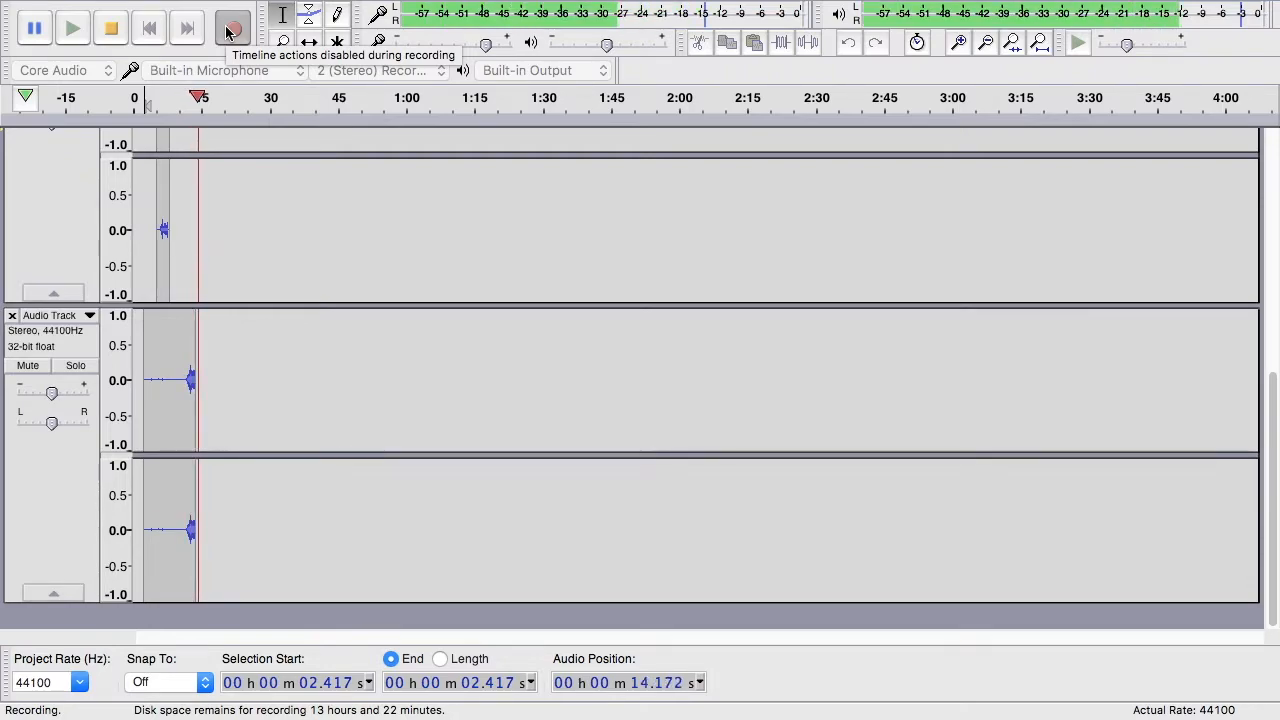
left_click(110, 30)
scroll(295, 292, "up", 5)
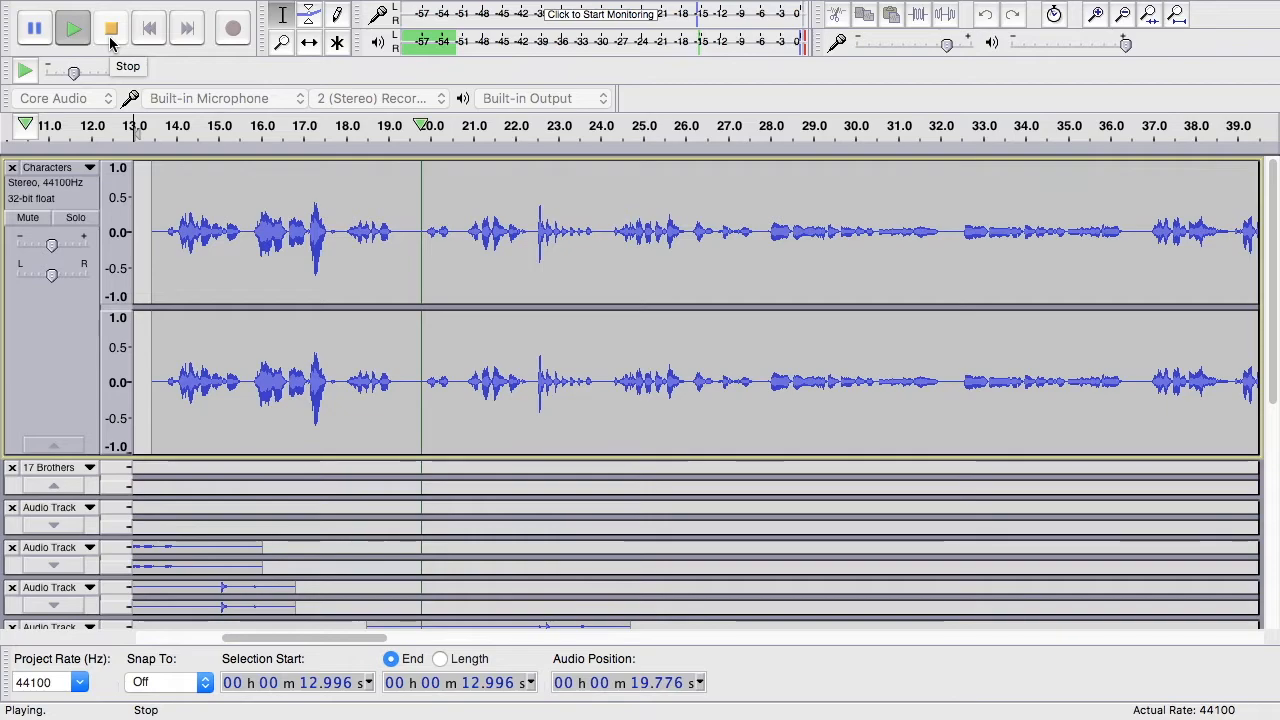
Raise the pitch of the Characters speech between 19.659 s and 20.601 s by 3 semitones, from E3 to G3, and play it back.
left_click(110, 38)
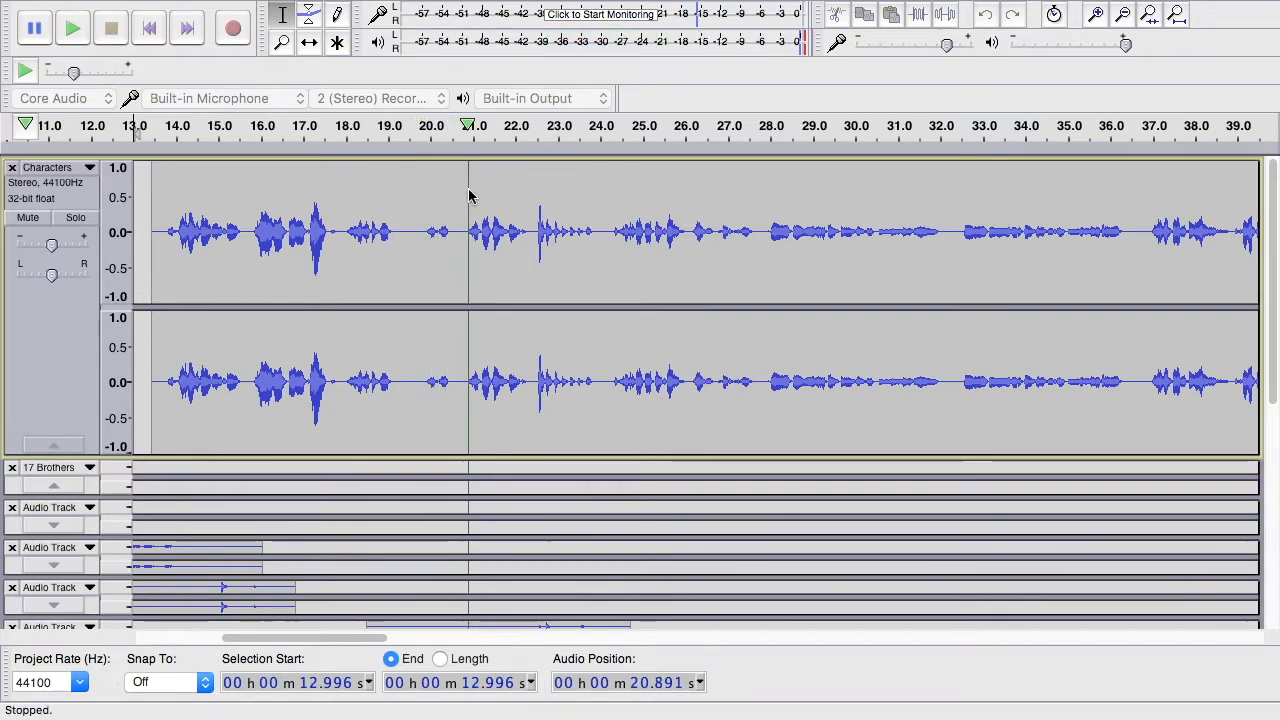
left_click(422, 231)
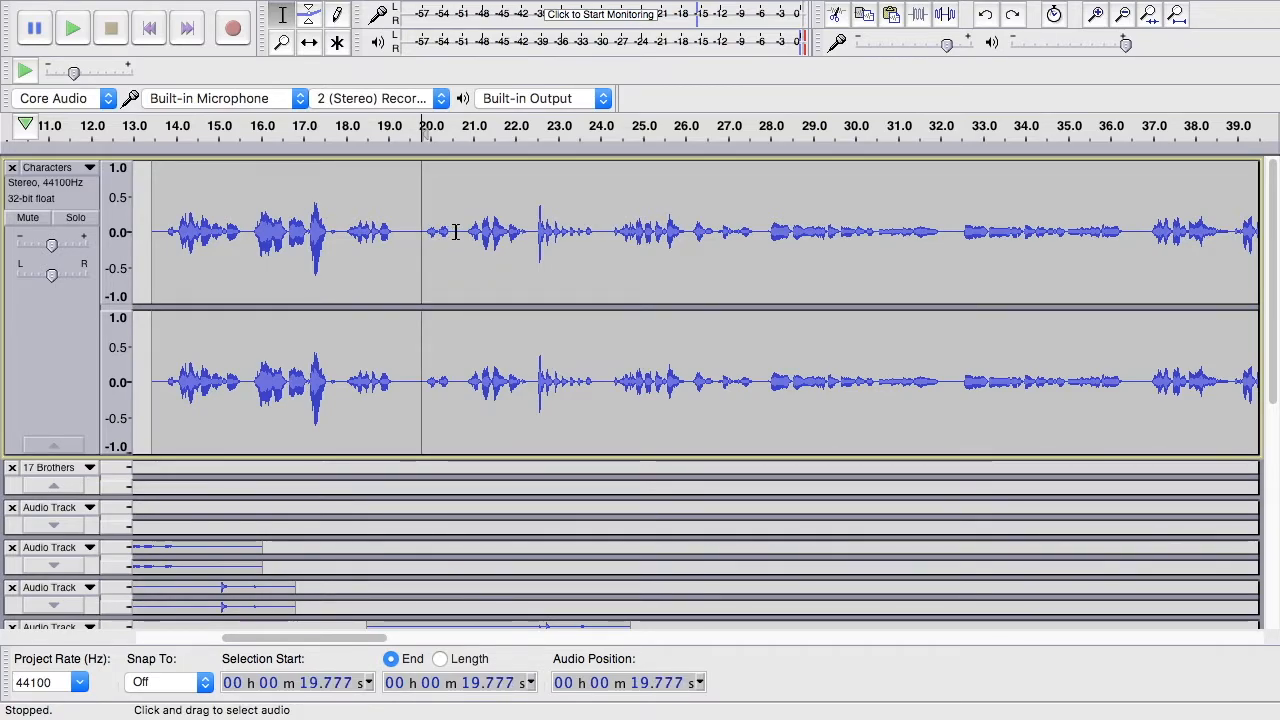
left_click_drag(456, 232, 411, 232)
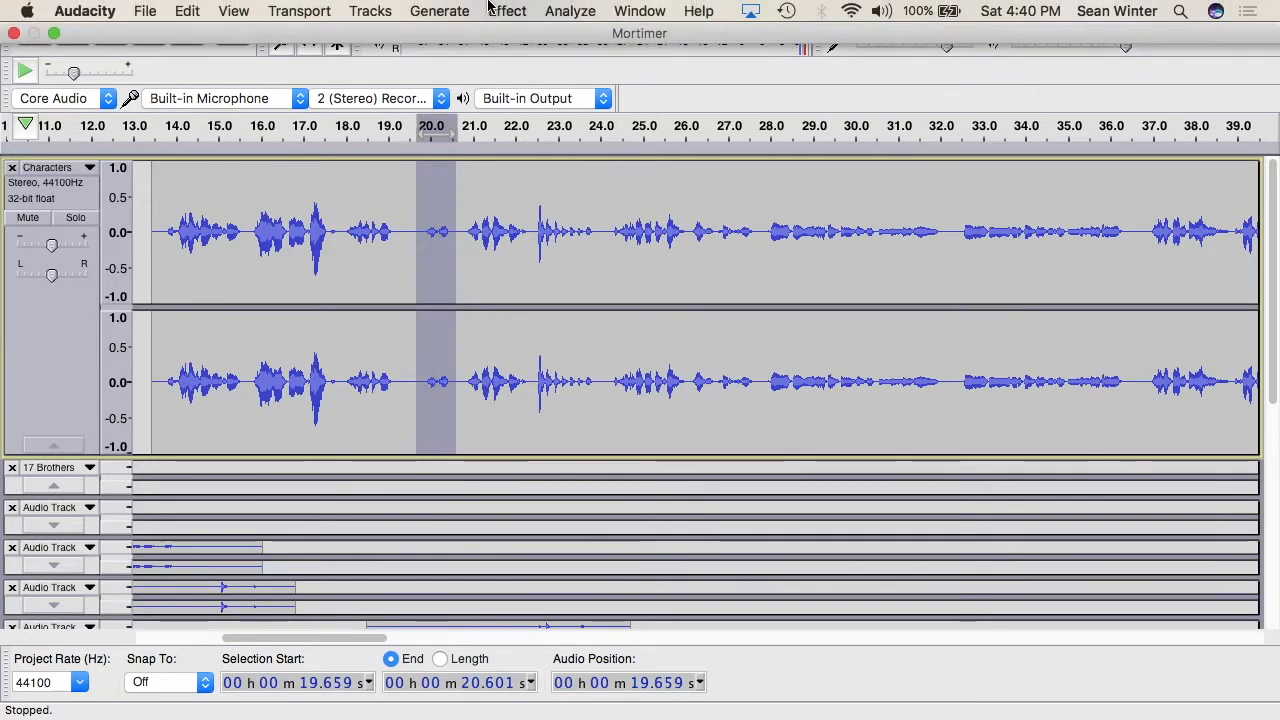
left_click(512, 10)
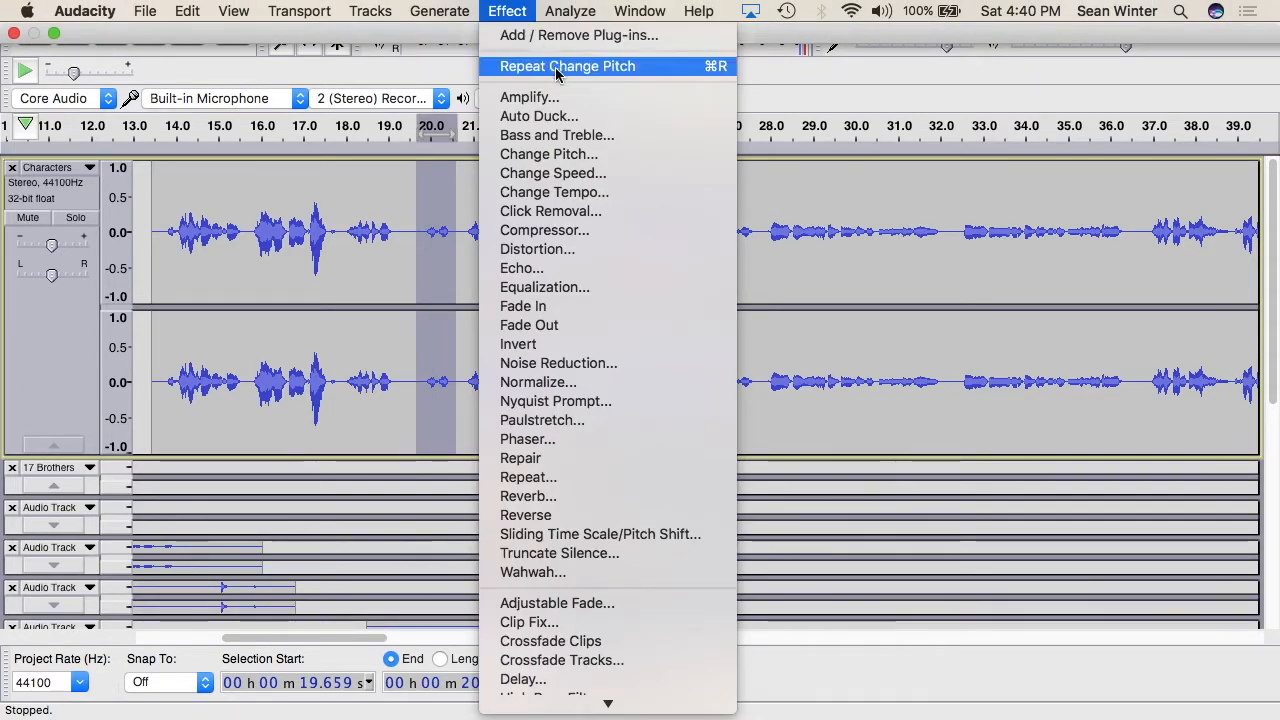
left_click(600, 155)
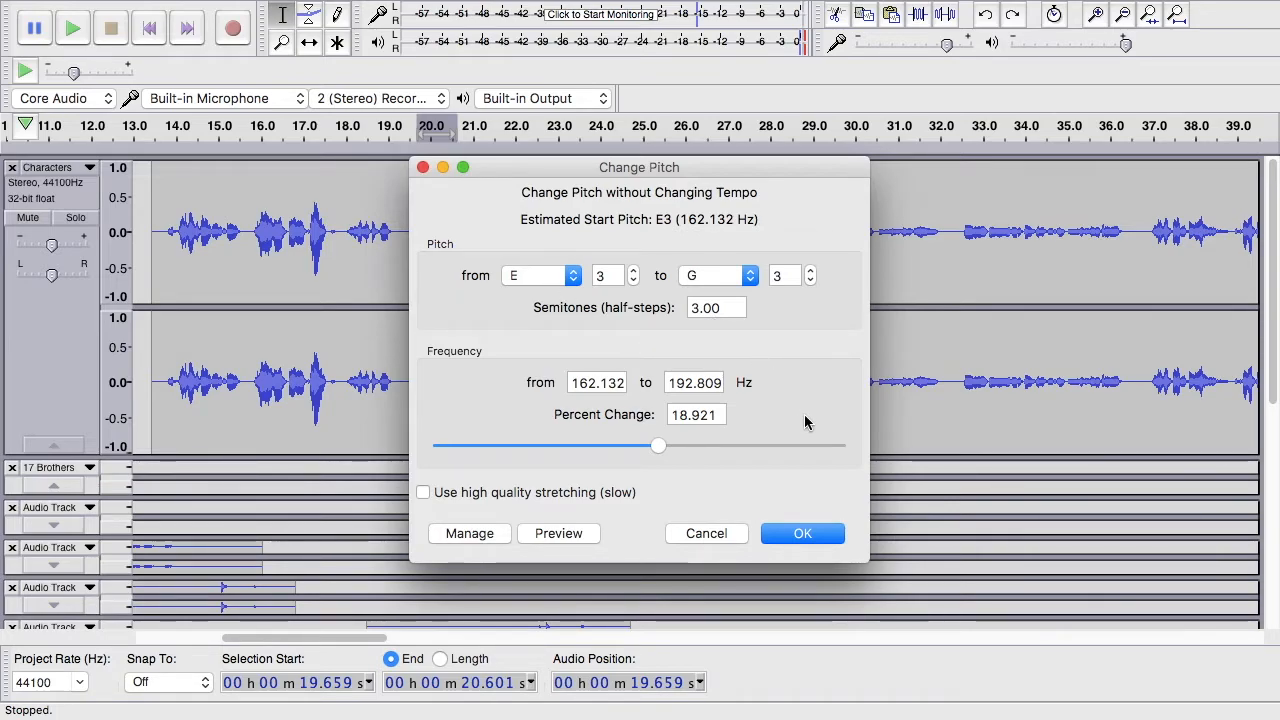
left_click(830, 536)
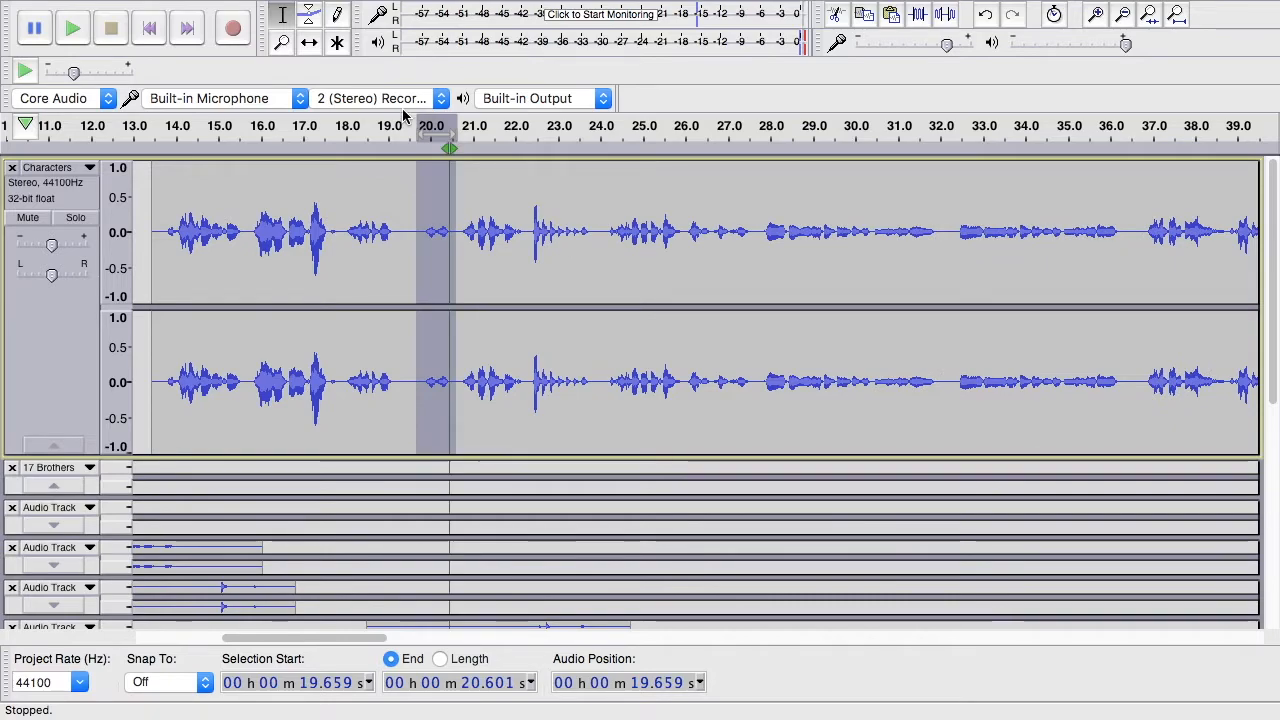
left_click(74, 30)
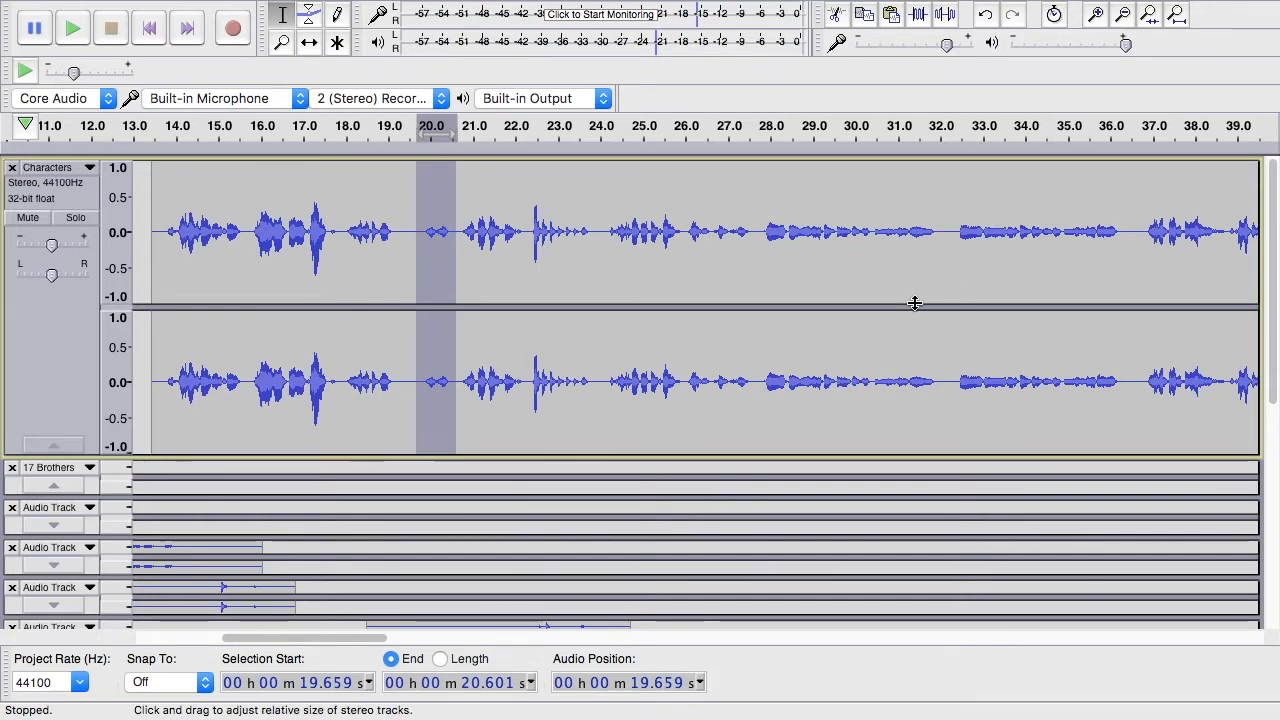
Play the Characters track from 27.711 s until about 36.7 s to locate the next line.
scroll(914, 302, "right", 5)
scroll(914, 302, "right", 10)
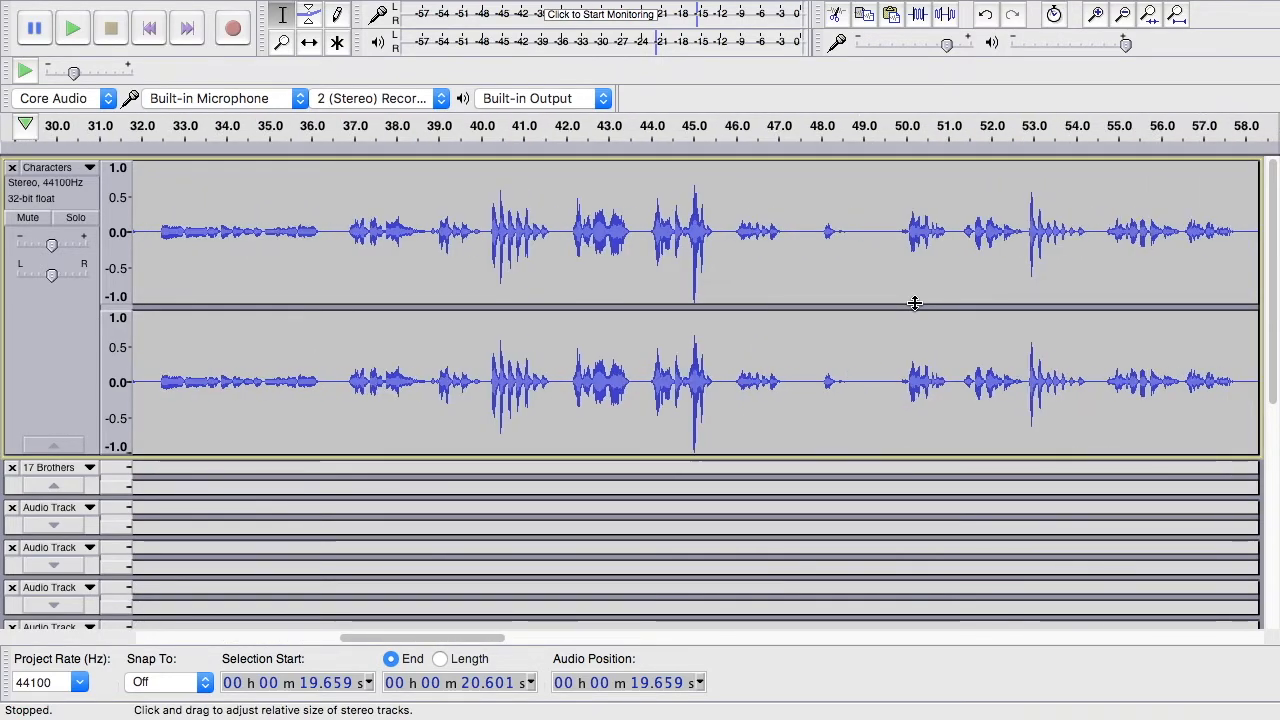
scroll(914, 302, "left", 5)
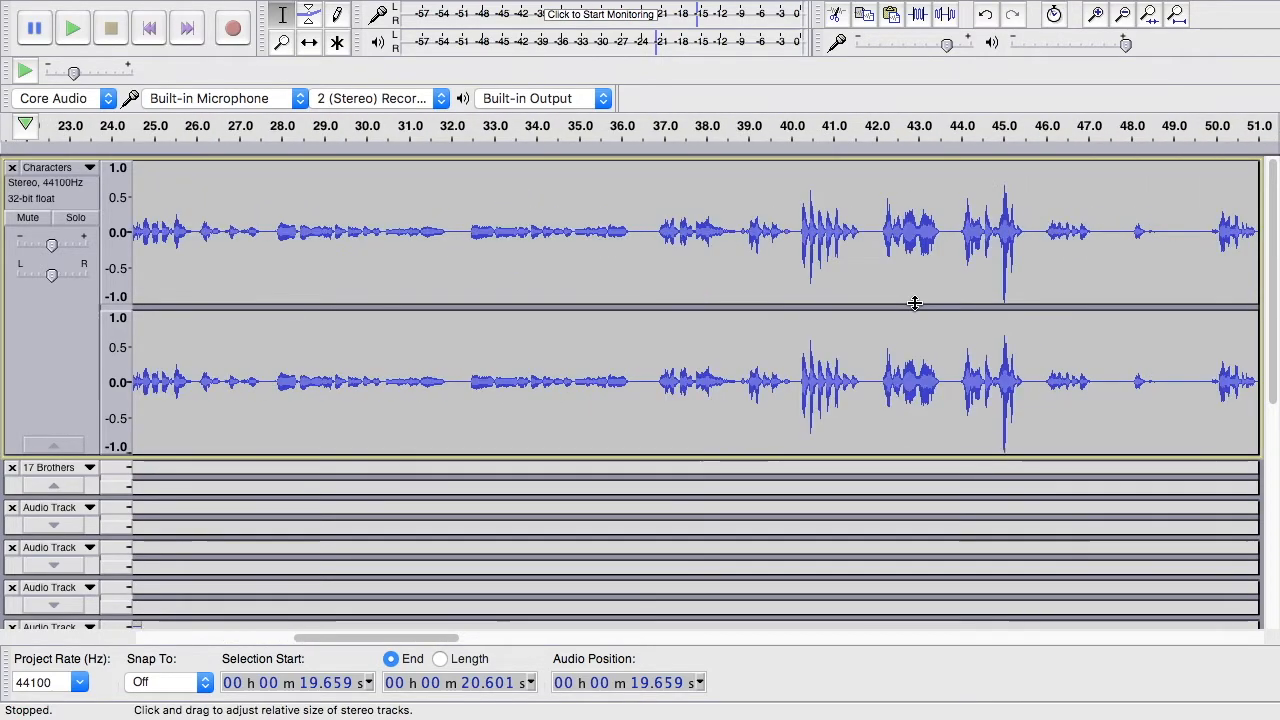
left_click(279, 210)
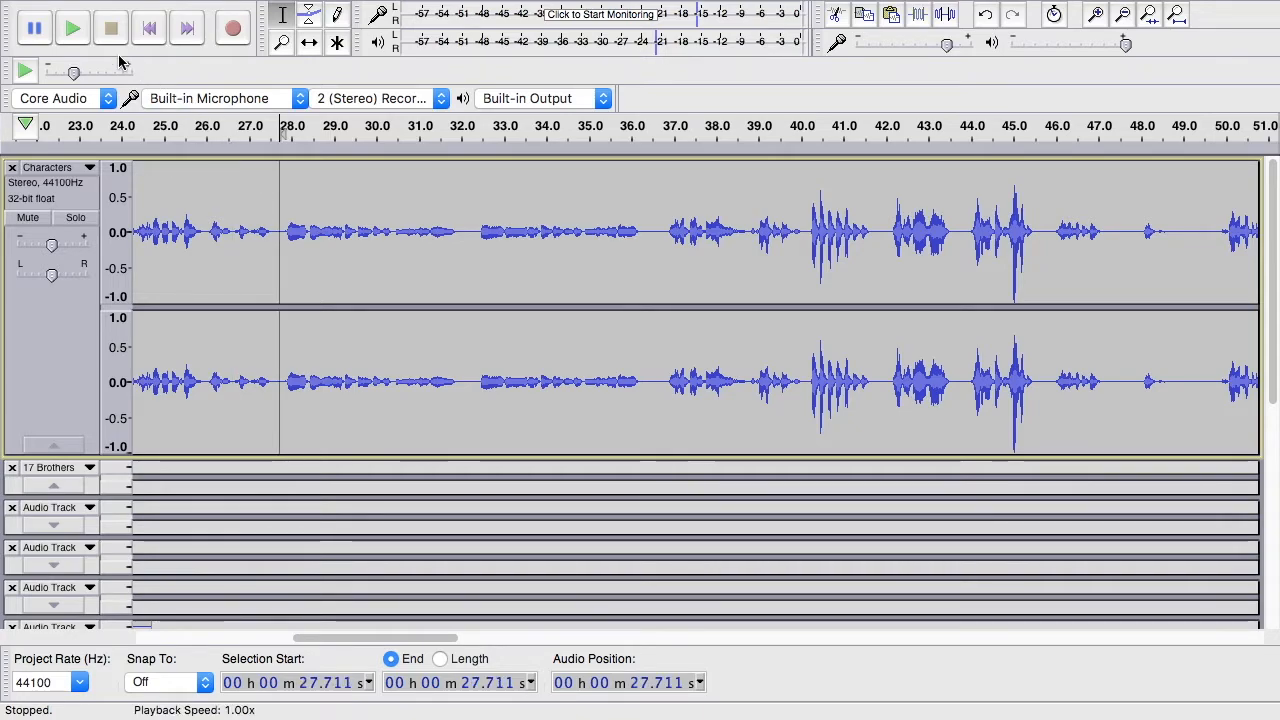
left_click(73, 40)
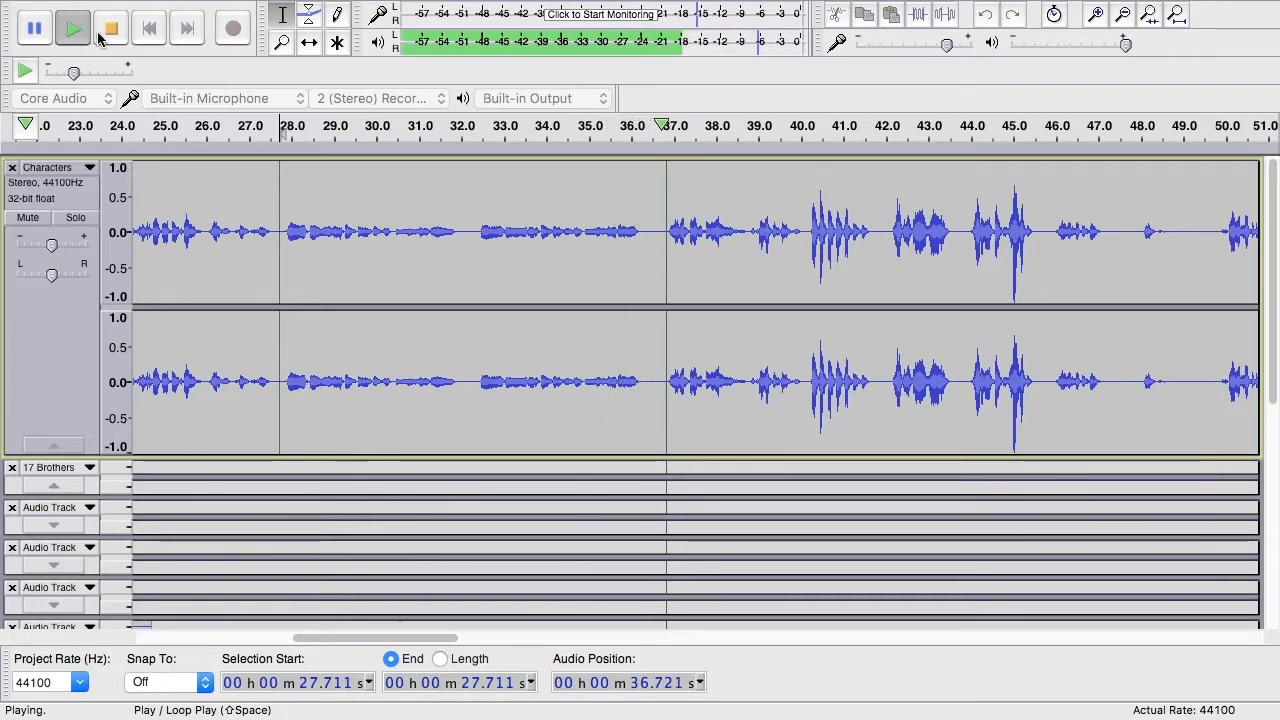
left_click(112, 30)
Repeat the last pitch change on the Characters speech between 27.688 s and 36.493 s and play it back.
left_click_drag(652, 223, 279, 238)
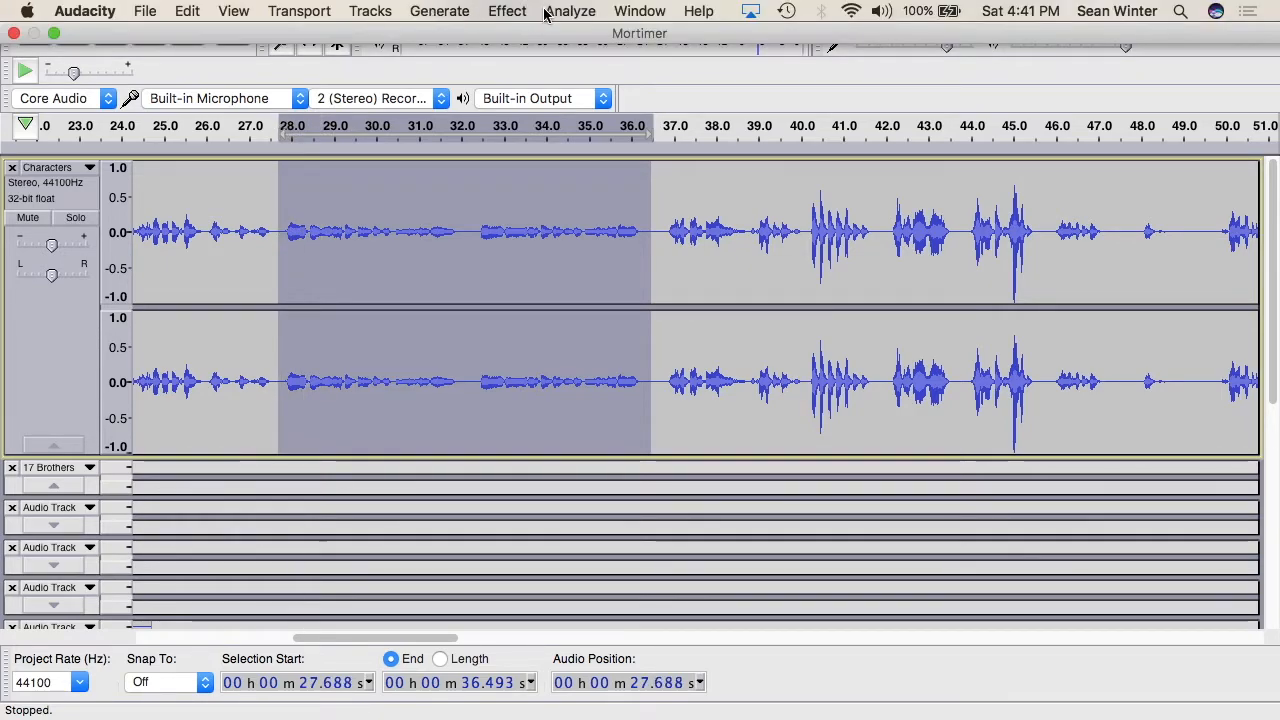
left_click(508, 11)
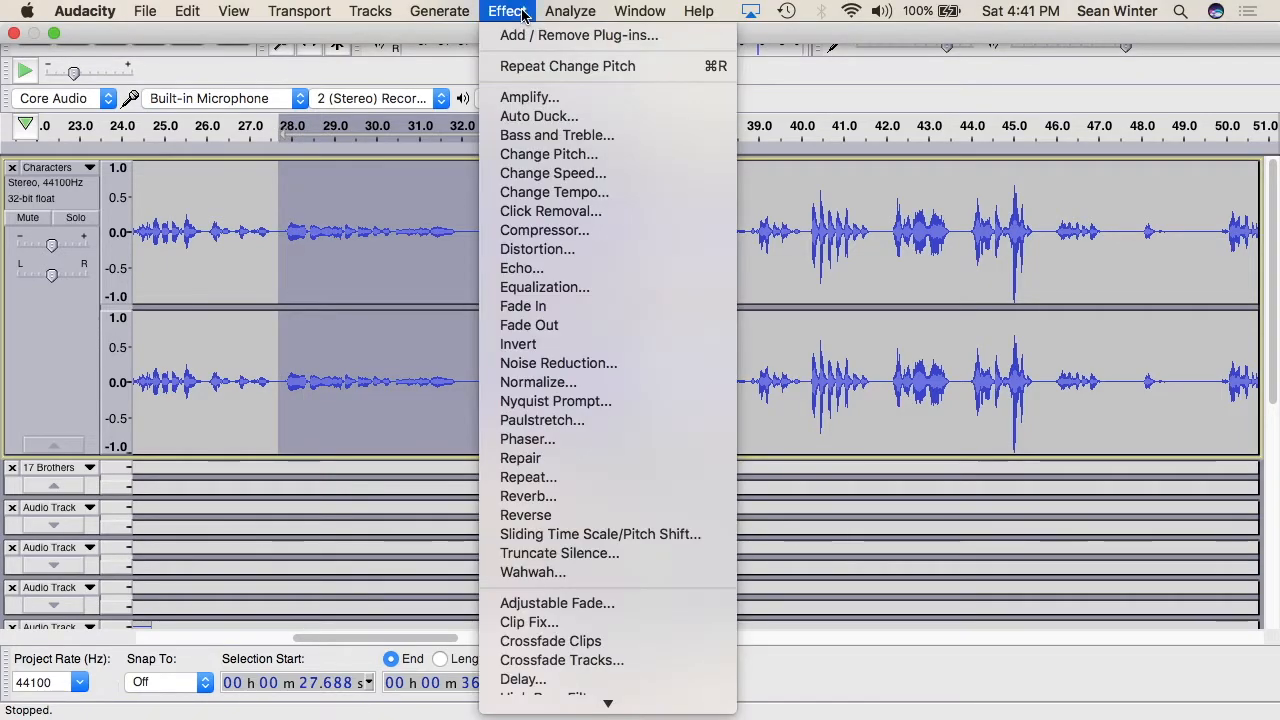
left_click(571, 67)
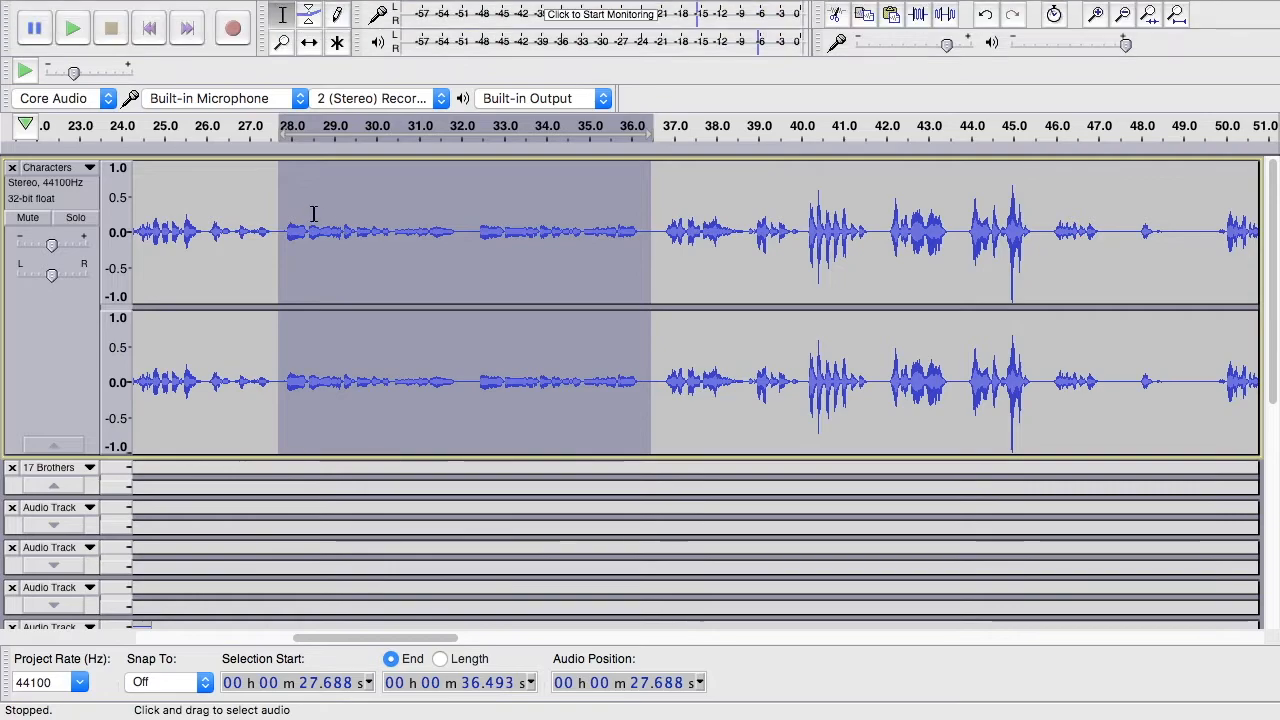
left_click(76, 30)
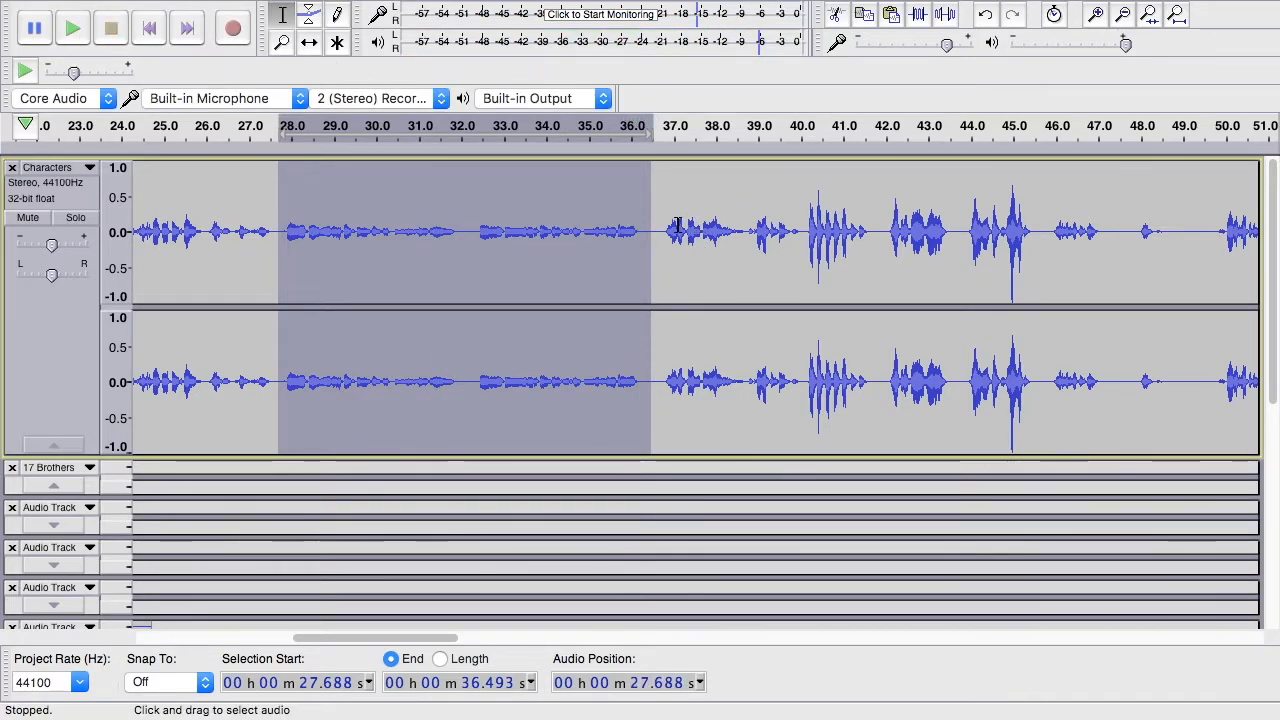
Lower the pitch of the Characters speech between 1:59.862 and 2:03.040 by 6 semitones, from B6 to F6, and play it back.
left_click(678, 194)
scroll(520, 250, "right", 10)
left_click(370, 250)
left_click_drag(520, 257, 655, 271)
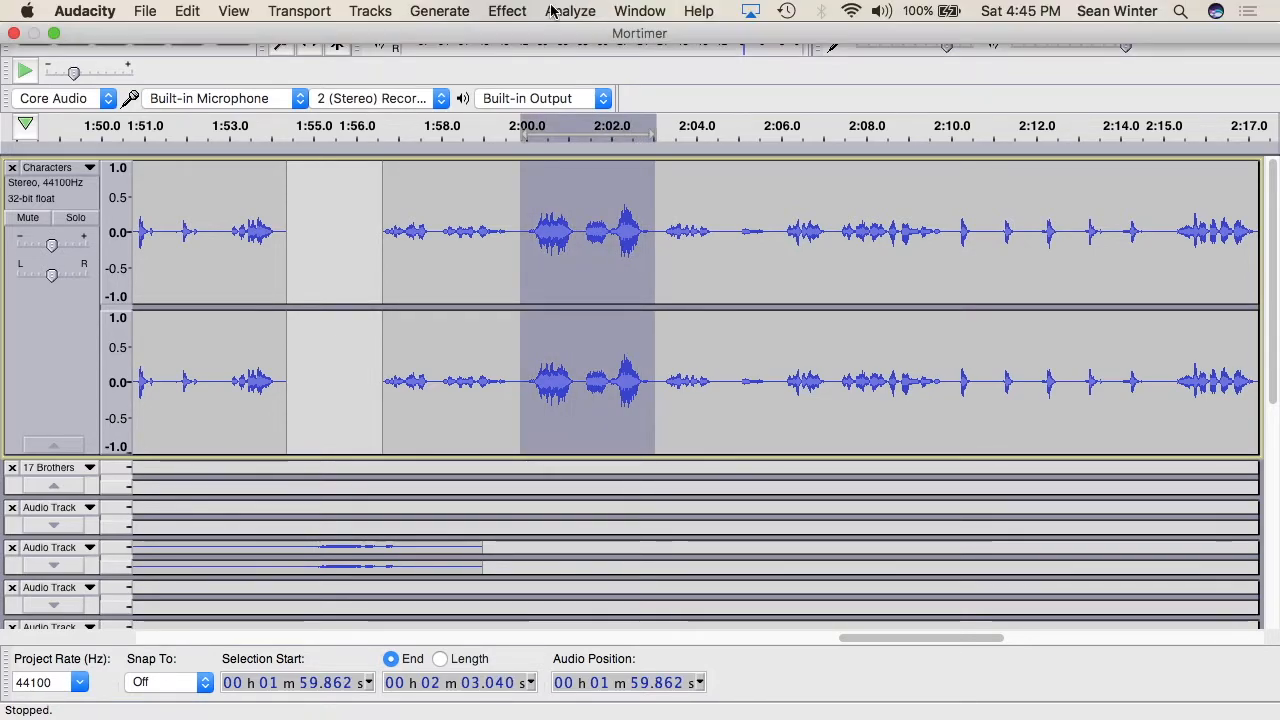
left_click(509, 11)
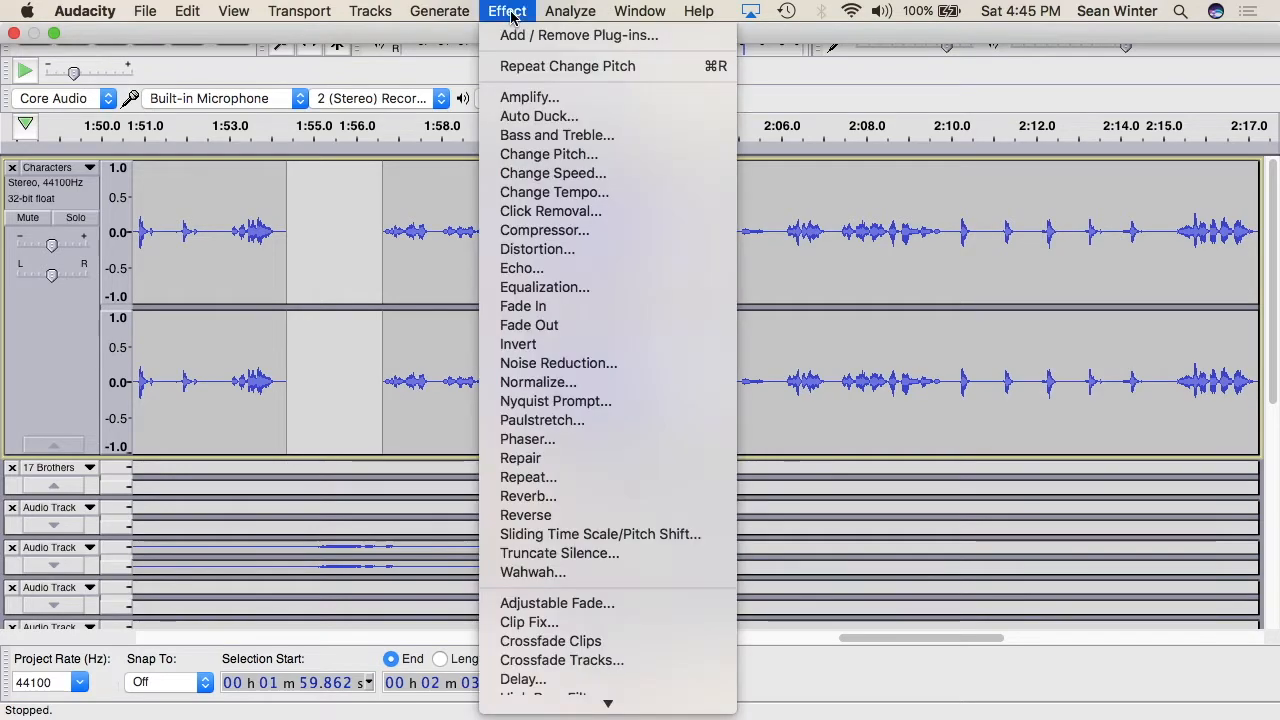
left_click(595, 156)
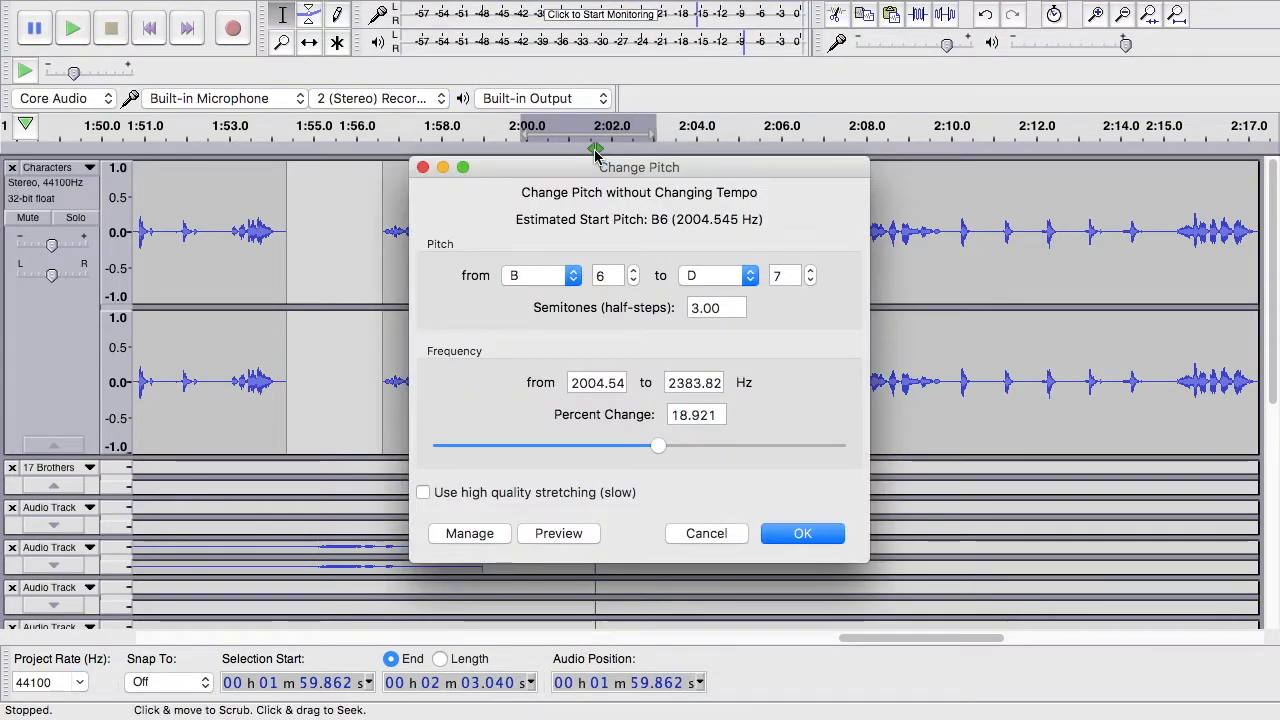
left_click(810, 280)
left_click(810, 280)
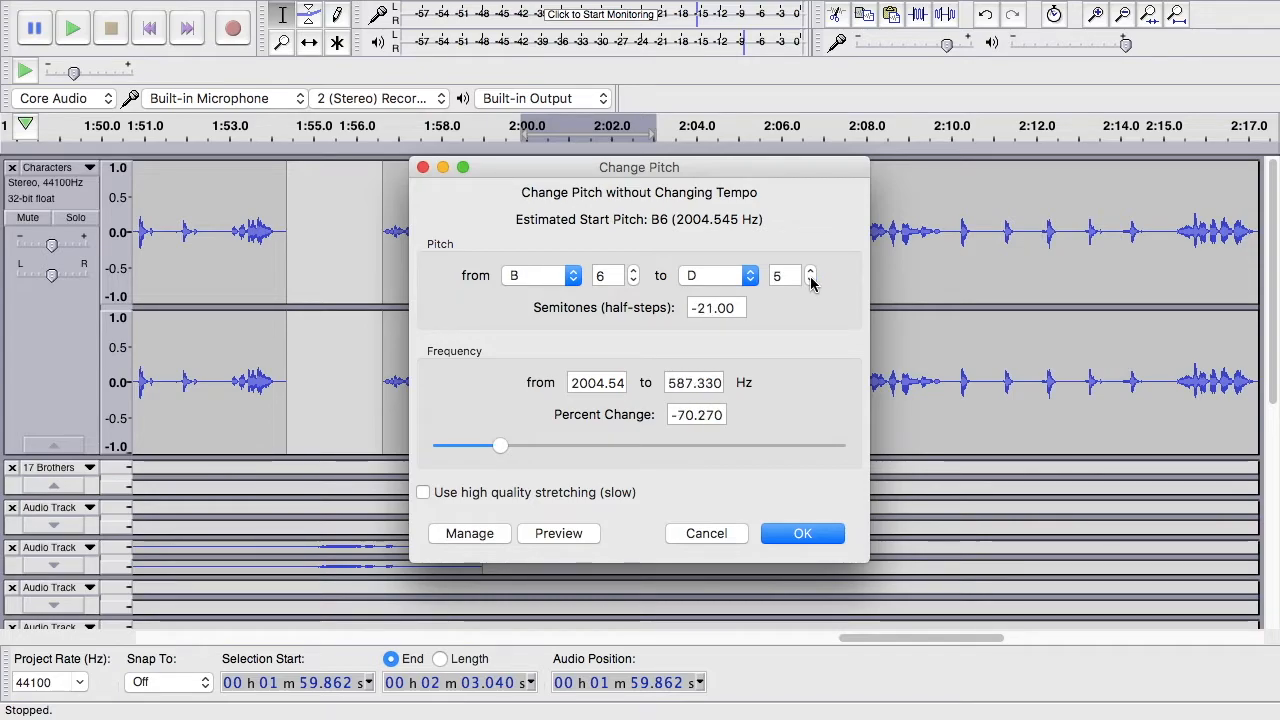
left_click(748, 278)
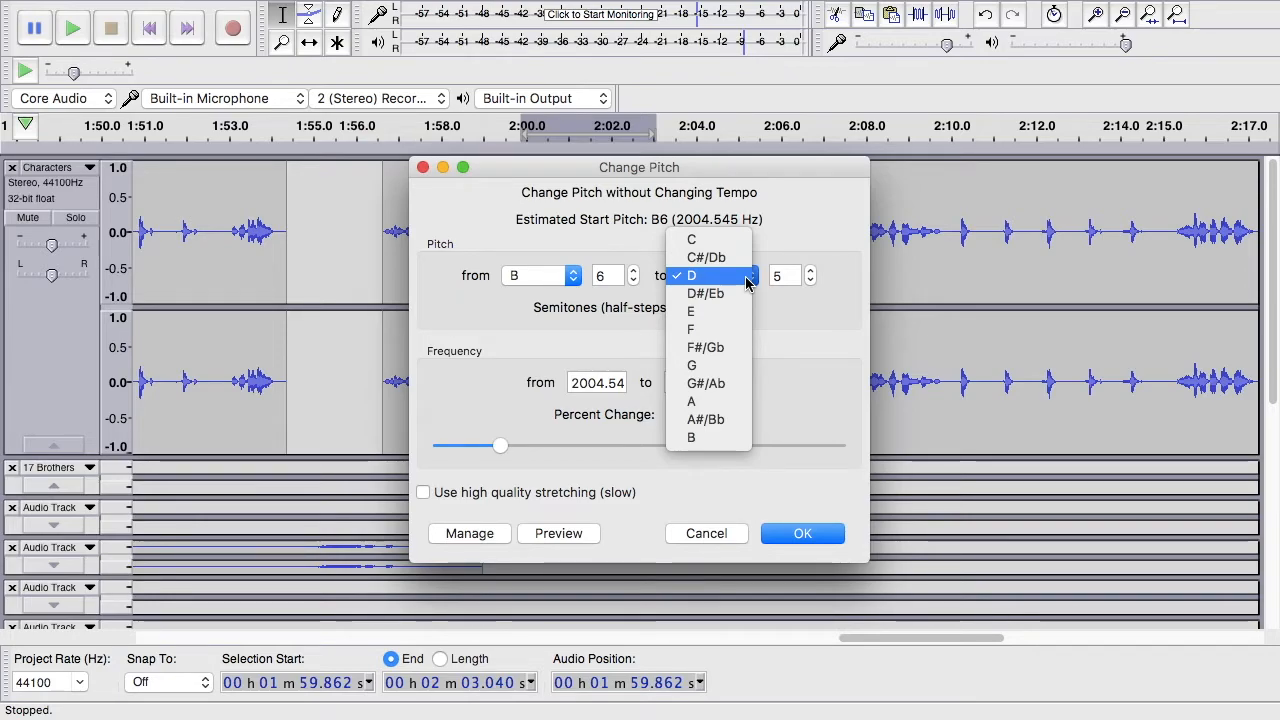
left_click(741, 332)
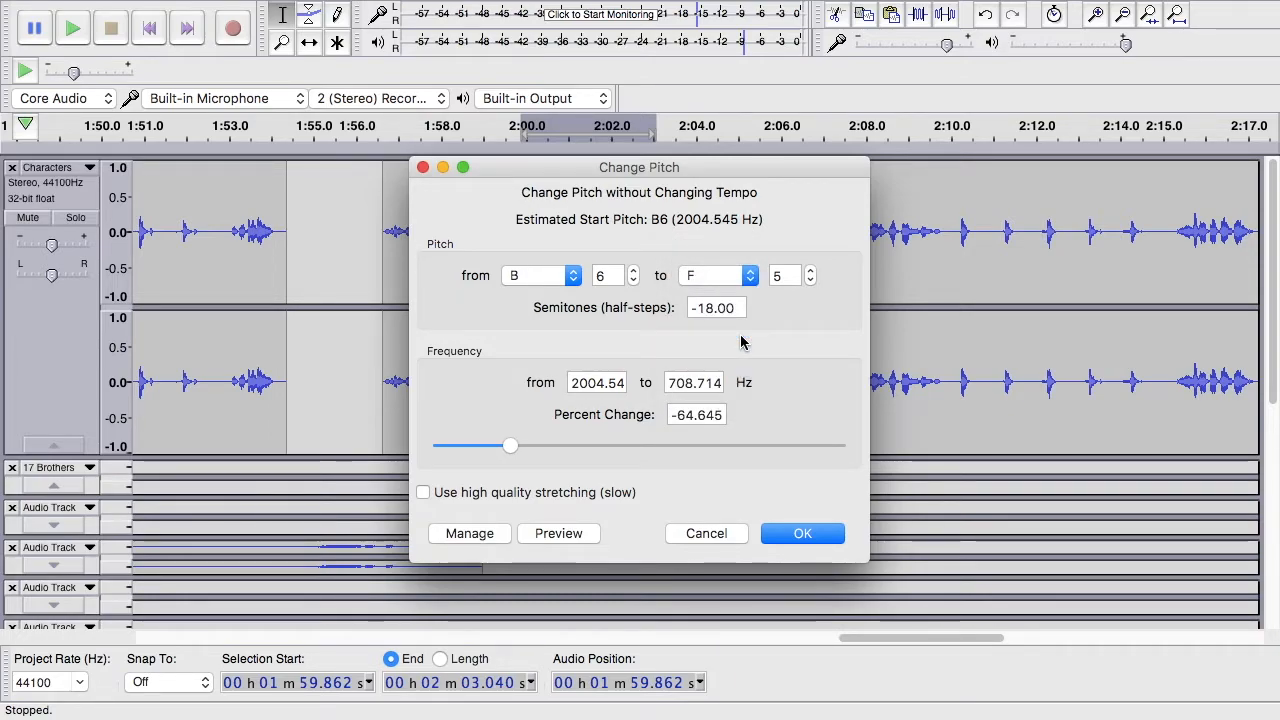
left_click(811, 272)
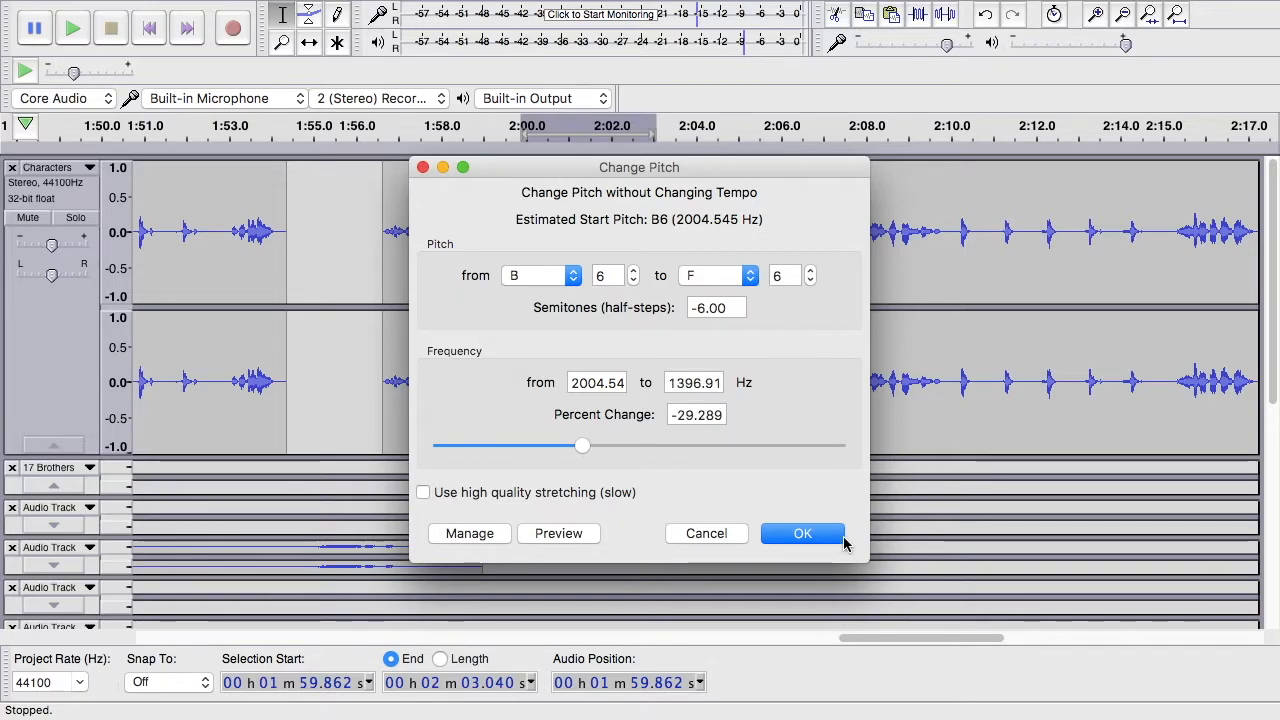
left_click(809, 540)
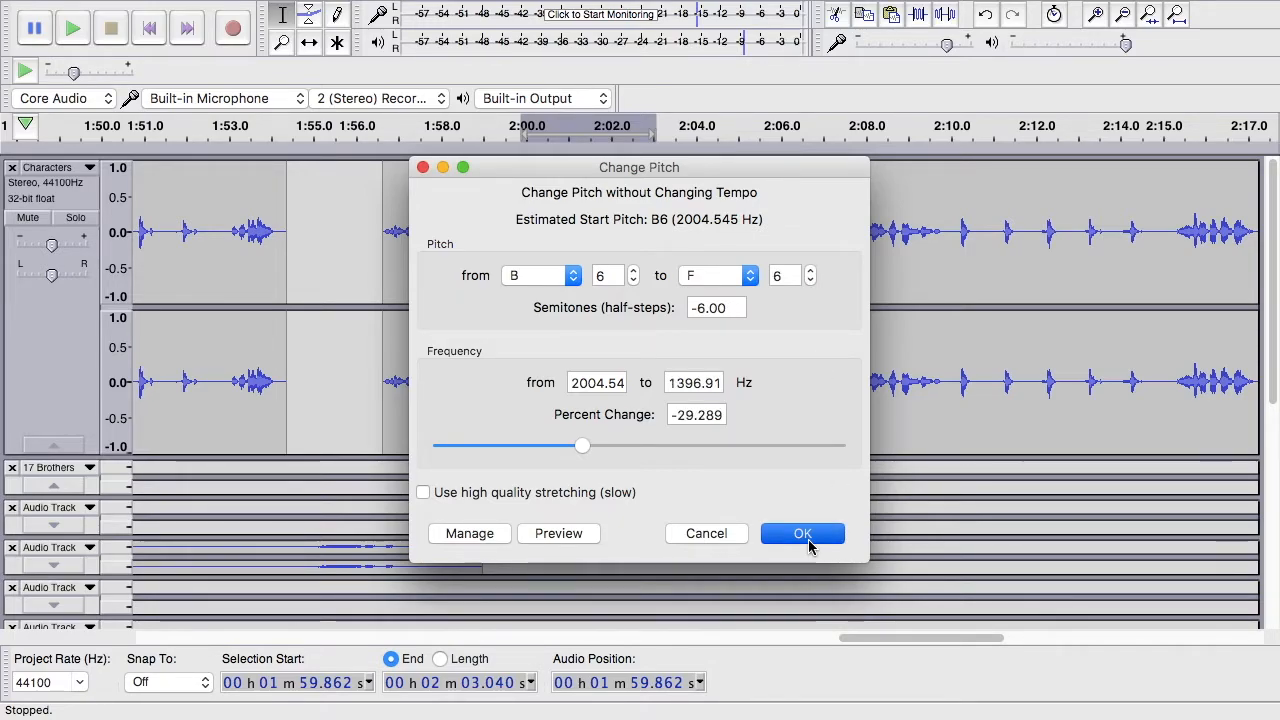
left_click(71, 30)
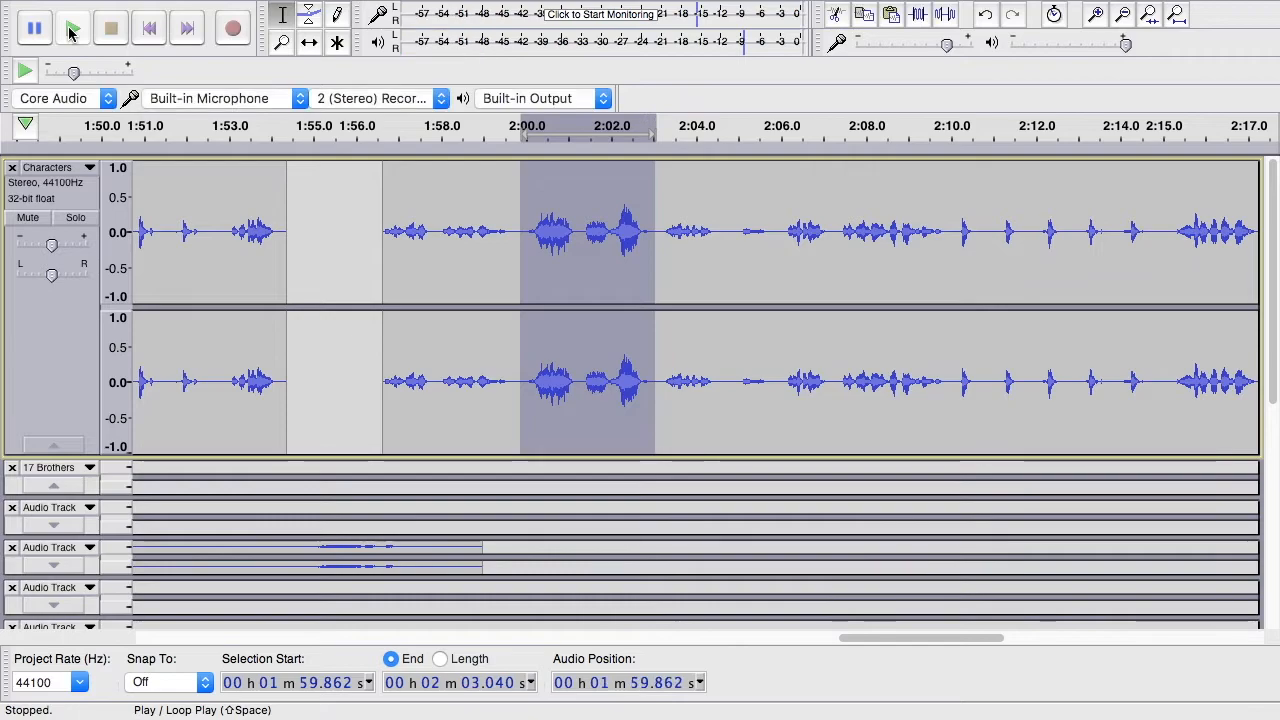
Raise the pitch of the selected Characters line by 3 semitones, from F6 to G#/Ab6, and play it back.
mouse_move(613, 28)
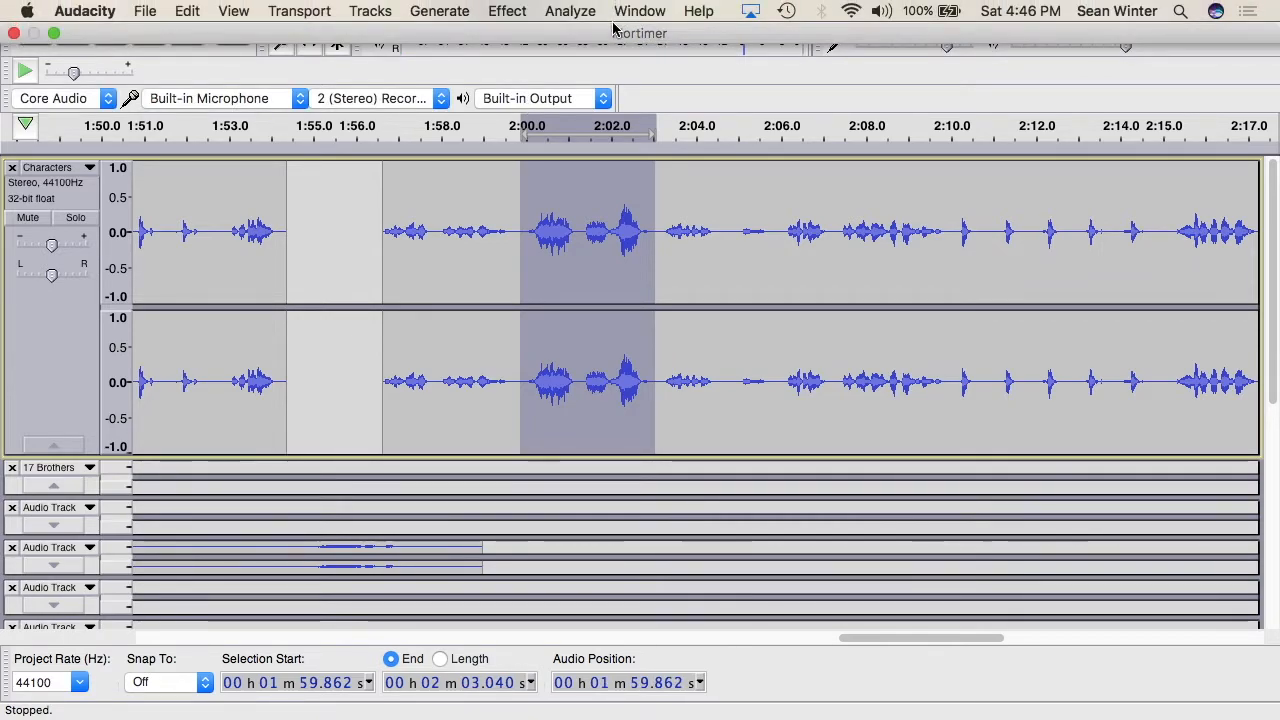
left_click(504, 14)
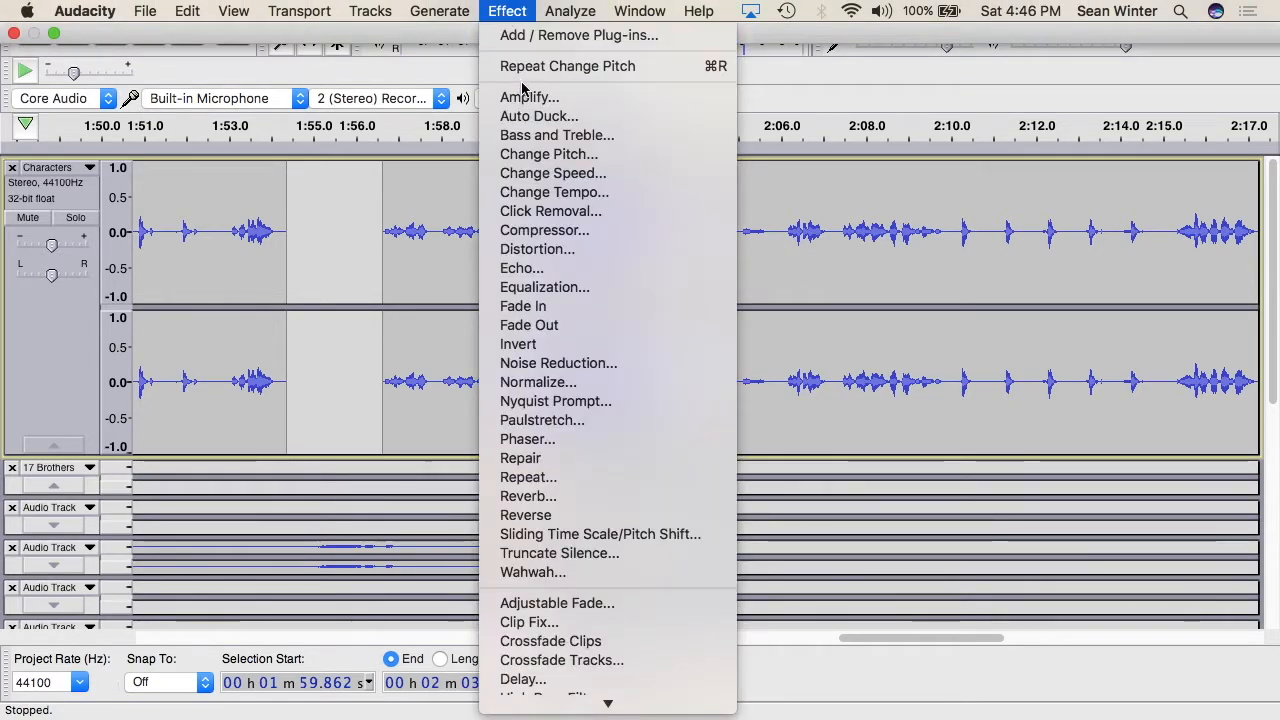
left_click(545, 154)
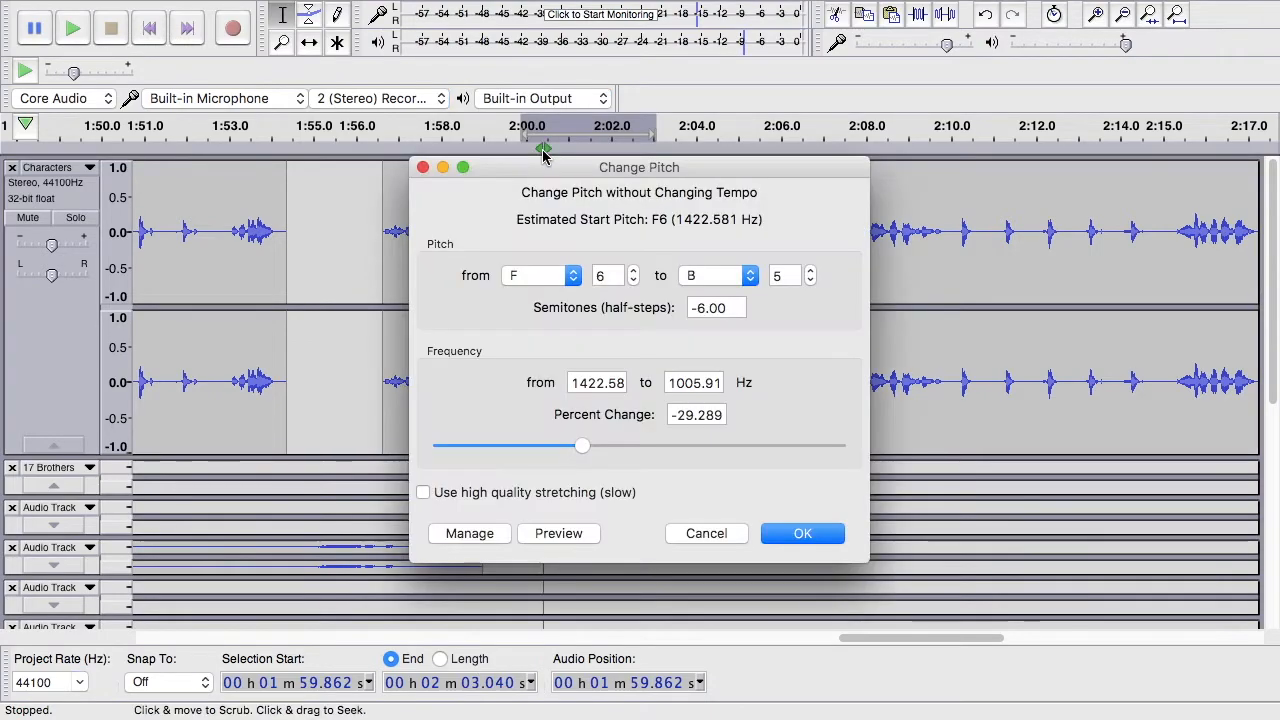
left_click(747, 282)
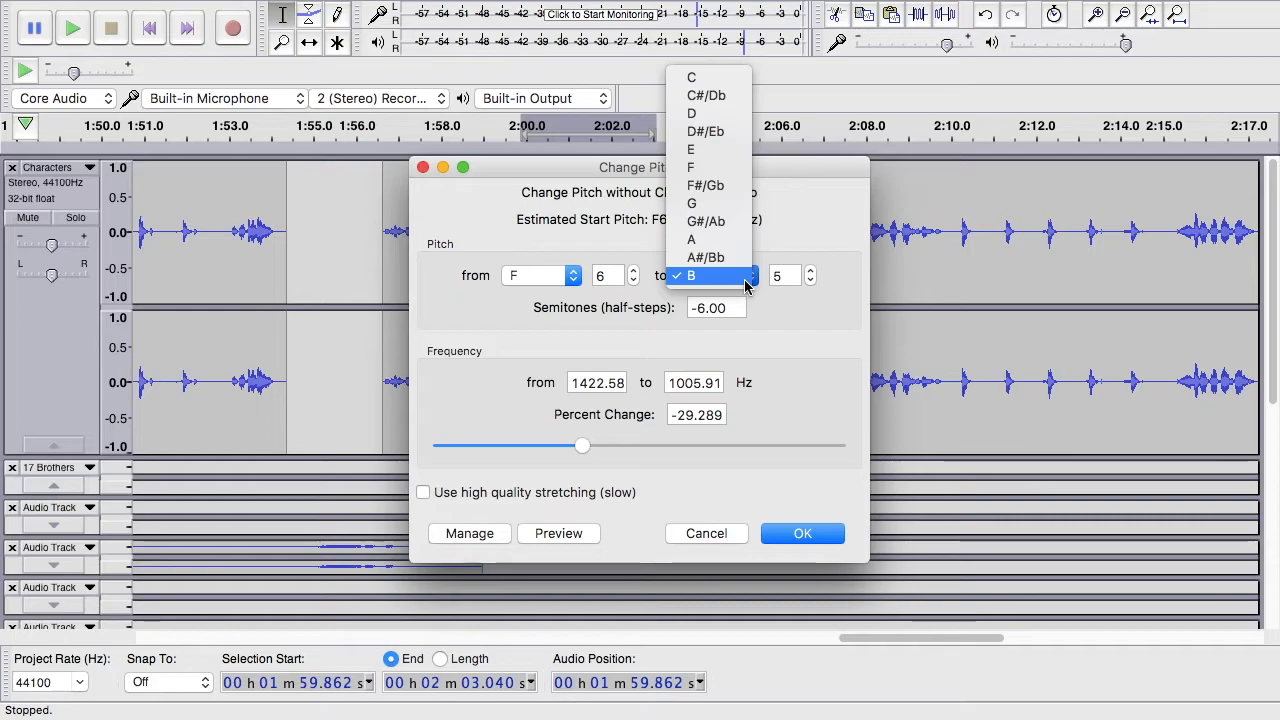
left_click(714, 219)
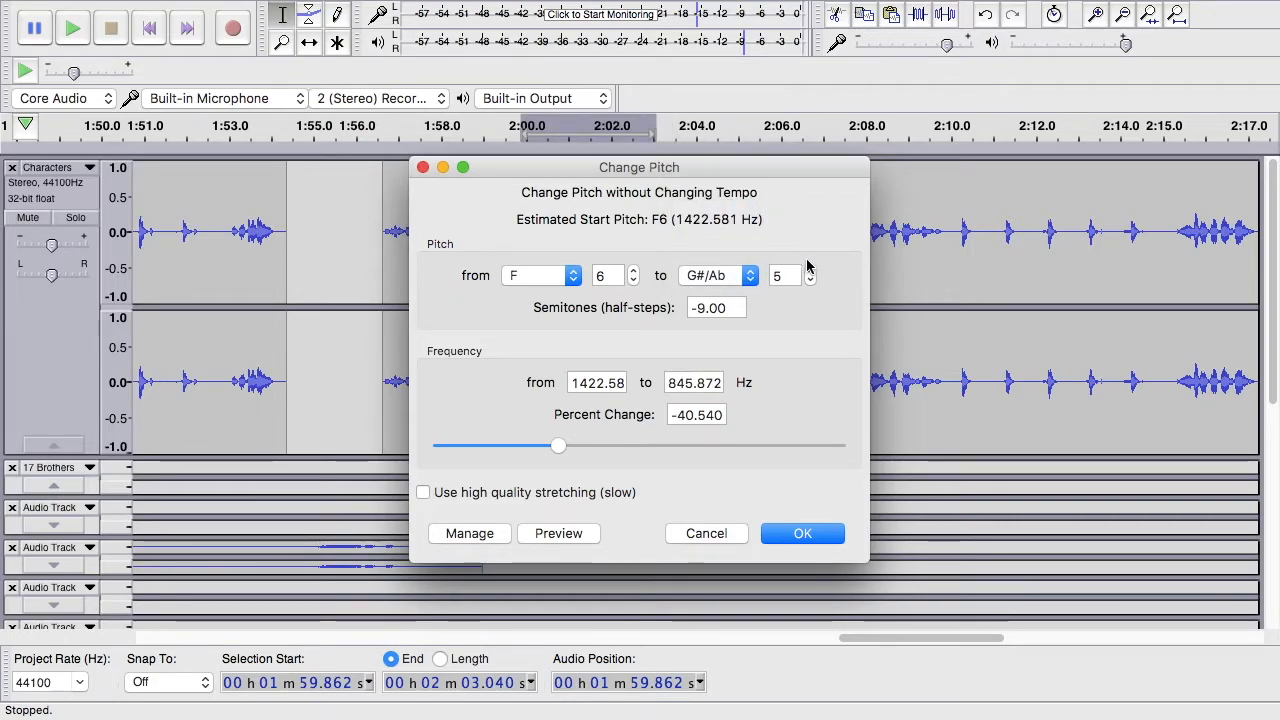
left_click(809, 270)
left_click(802, 535)
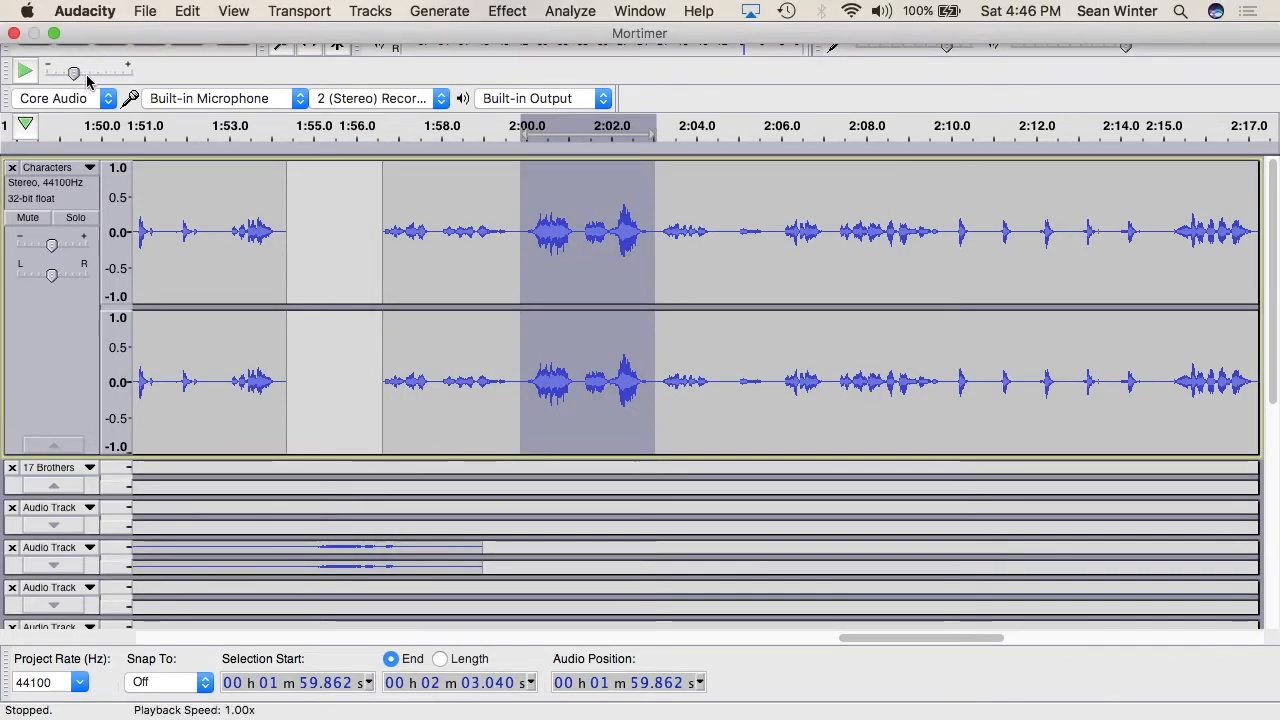
left_click(73, 30)
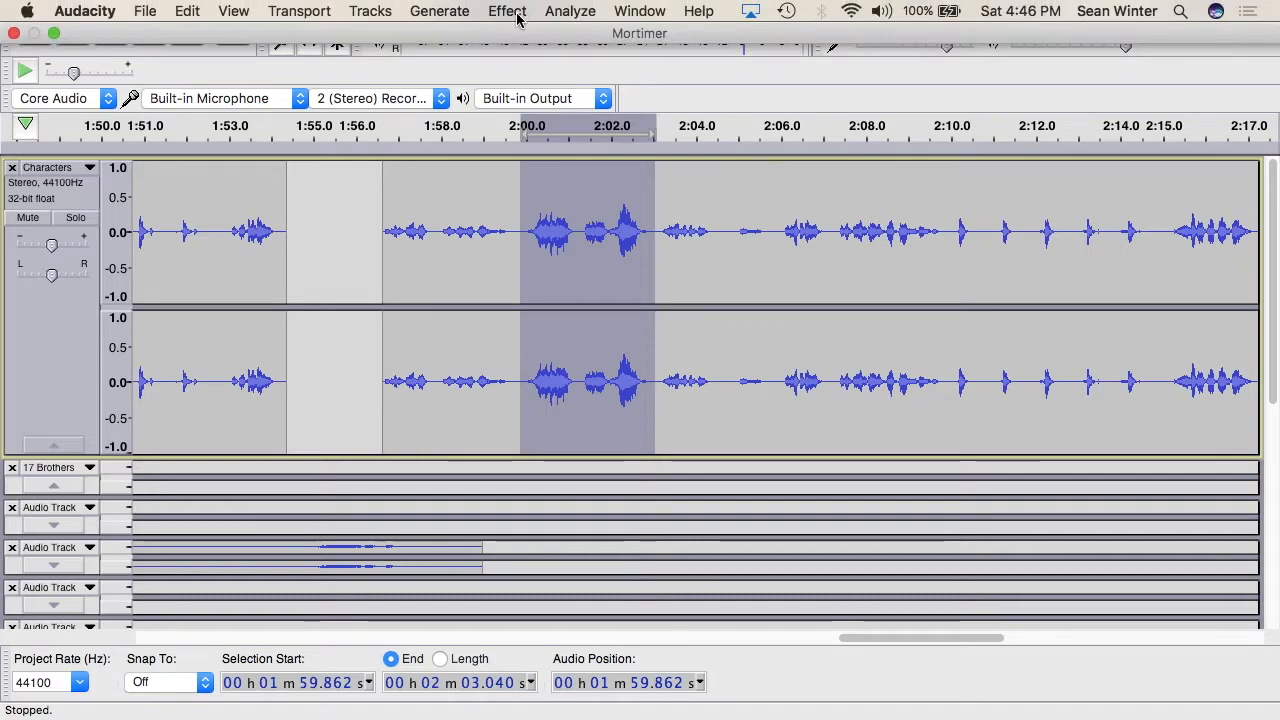
Raise the pitch of the selected Characters line by 1 more semitone, from F2 to F#/Gb2, and play it back.
left_click(516, 16)
left_click(577, 160)
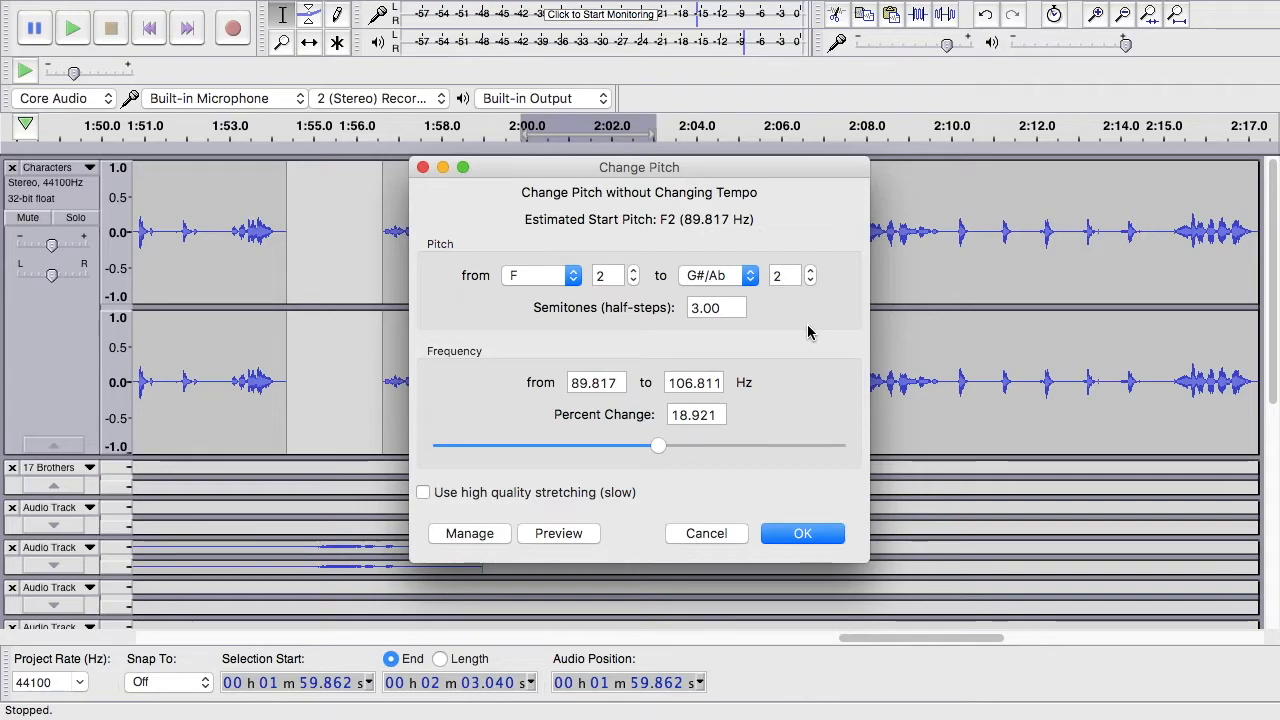
left_click(704, 307)
key("Delete")
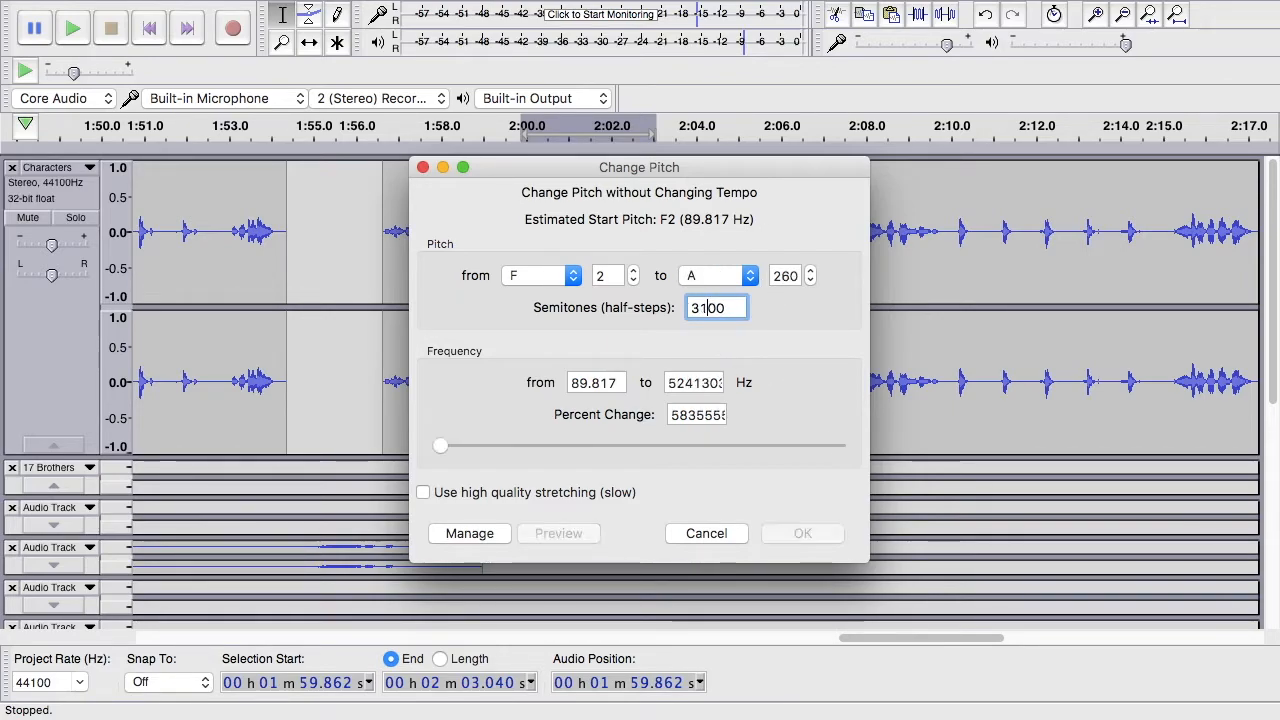
key("BackSpace")
type("1.")
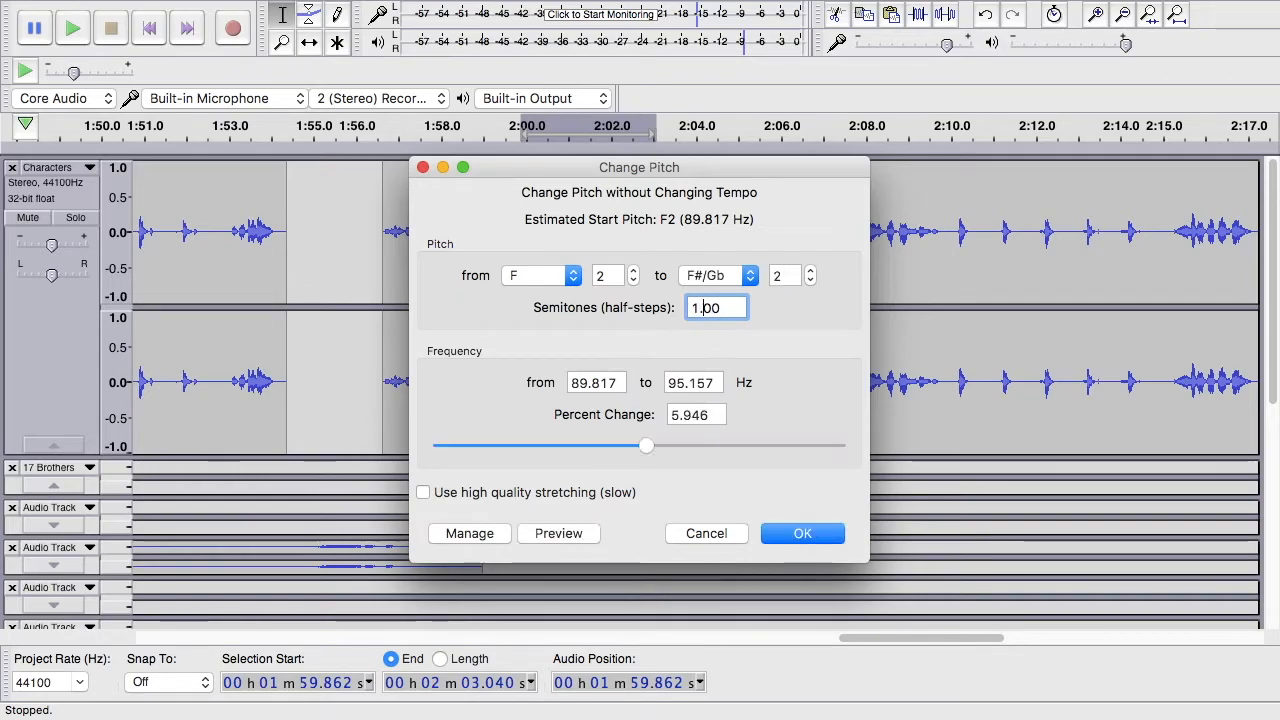
left_click(801, 535)
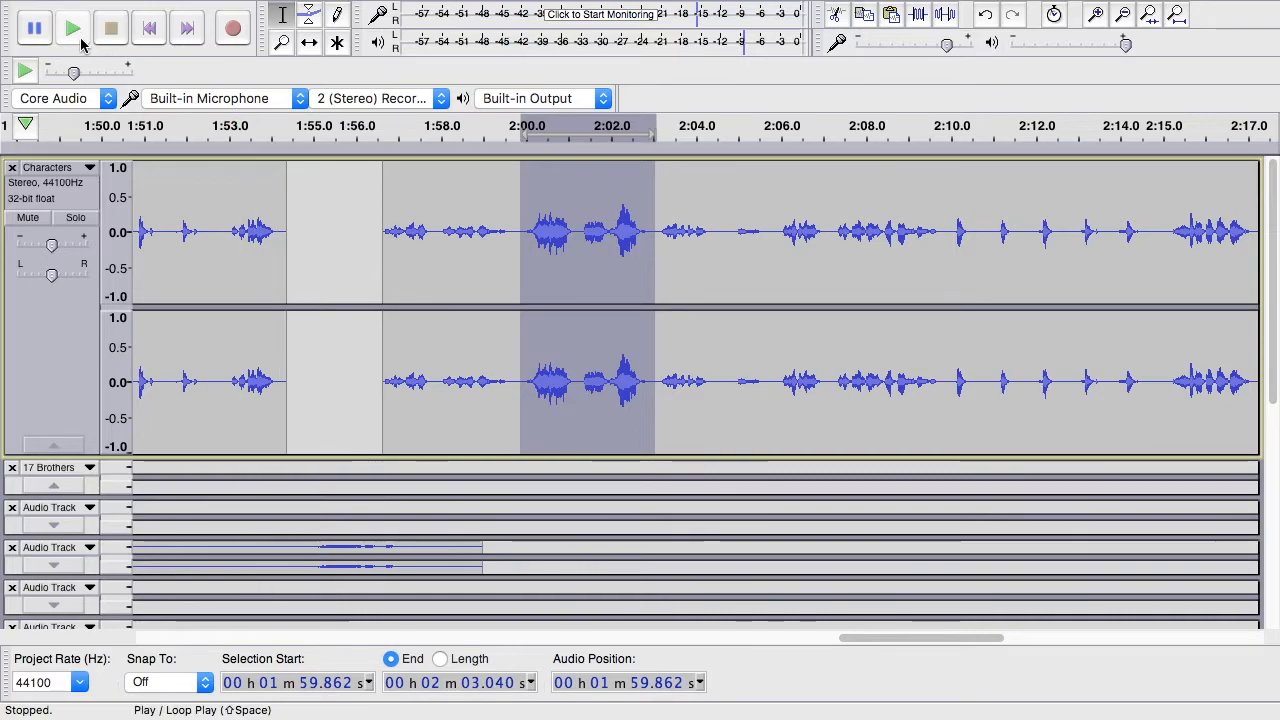
left_click(75, 40)
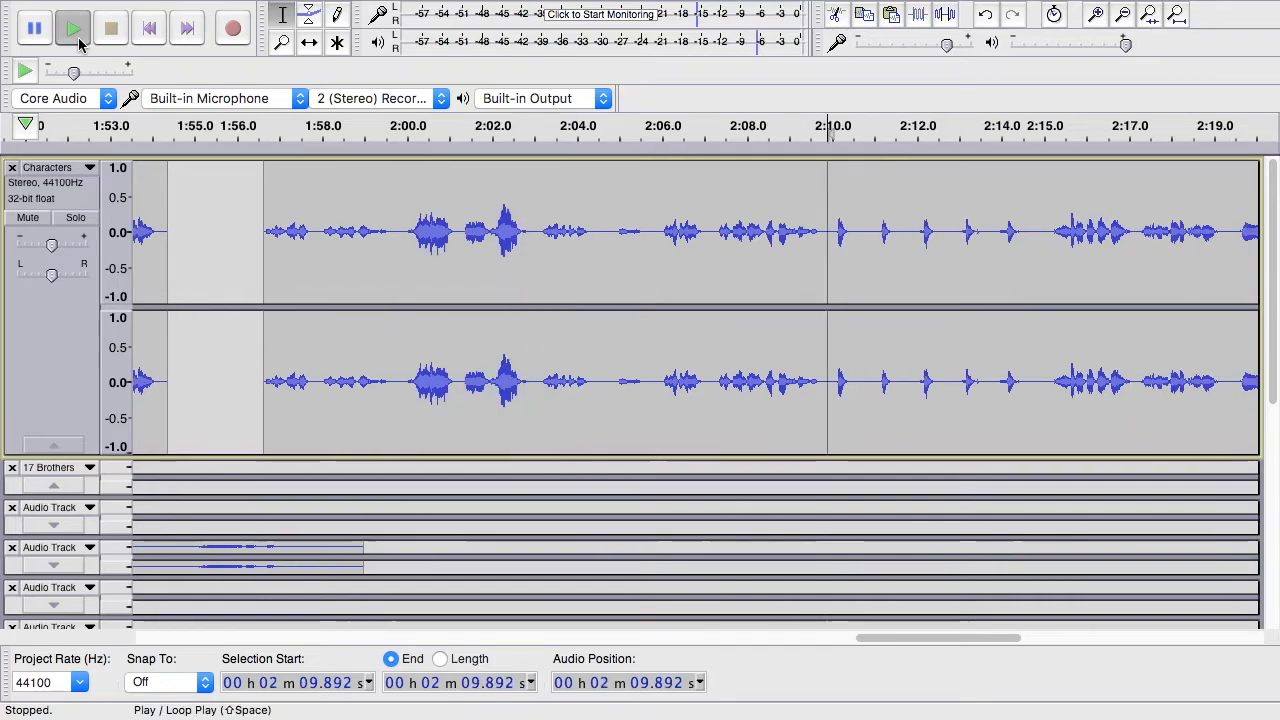
Play the project from 2:09.892 to hear the short sounds before 2:15, and stop playback.
left_click(76, 34)
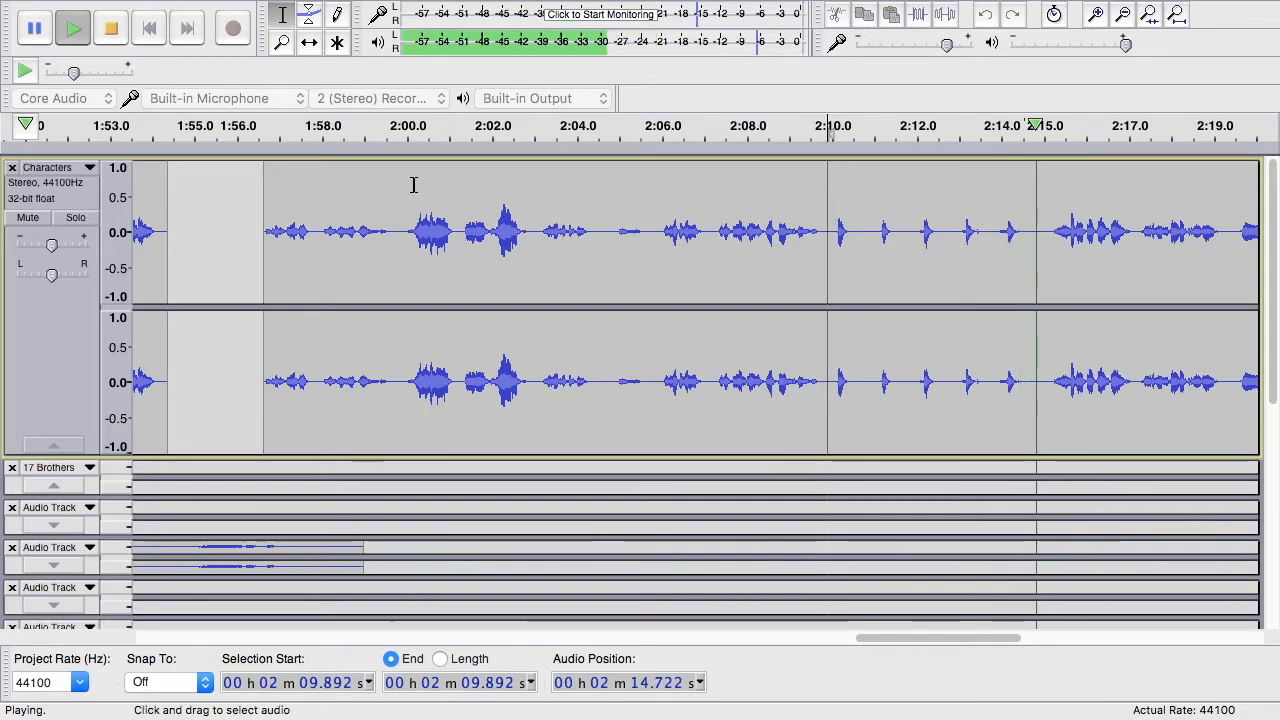
left_click(110, 30)
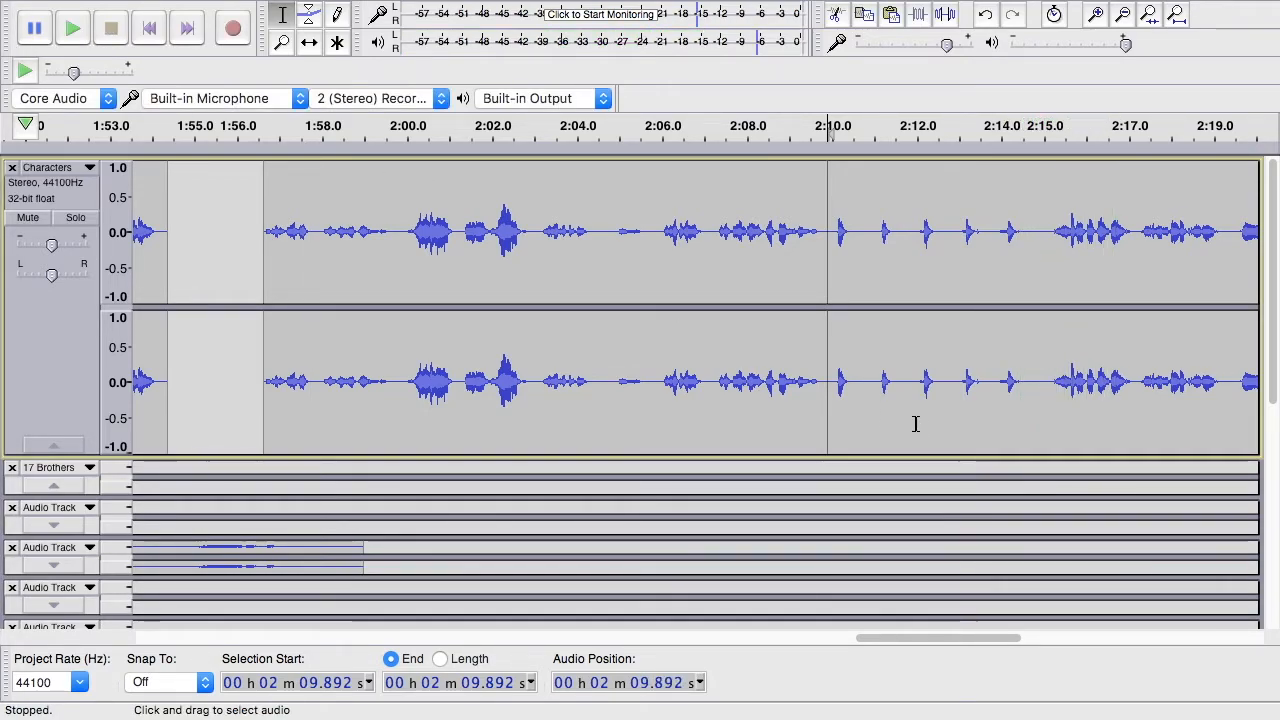
Apply Reverb with 75% room size and 50% reverberance to the clip from 2:09.280 to 2:15.684 on the last track, and play it back.
scroll(974, 511, "down", 10)
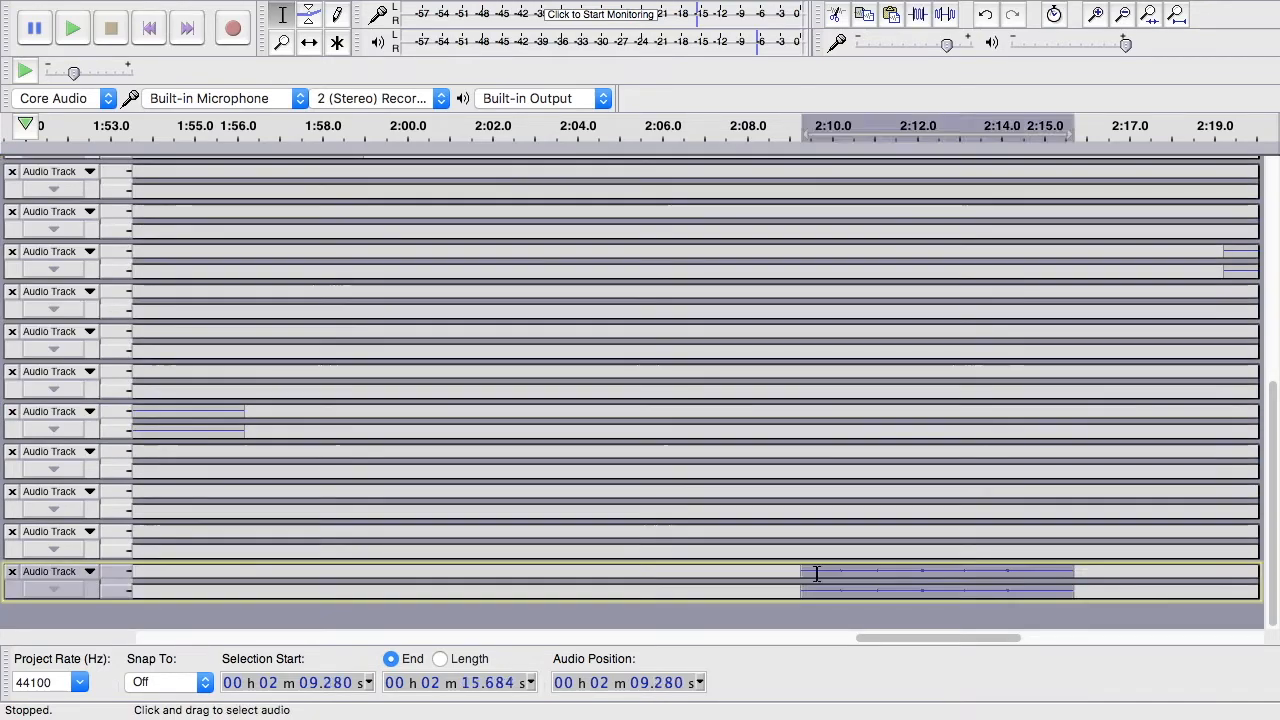
double_click(816, 574)
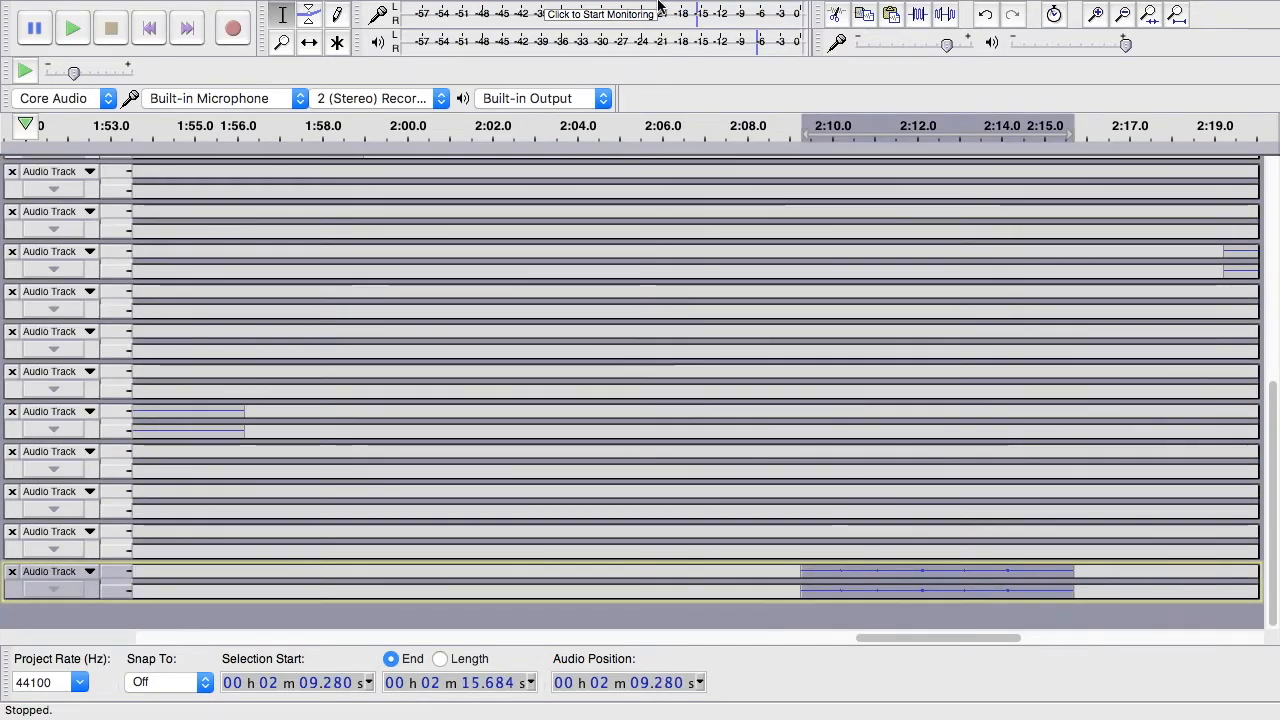
mouse_move(651, 9)
left_click(508, 10)
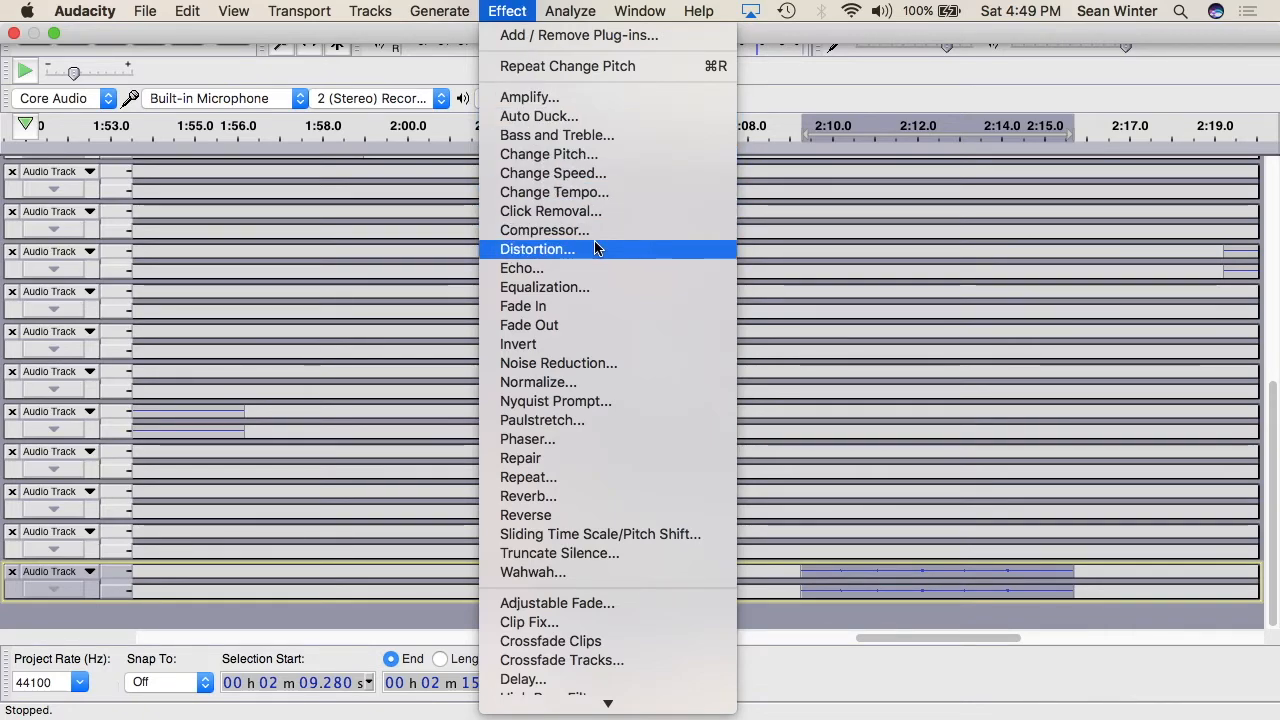
left_click(632, 497)
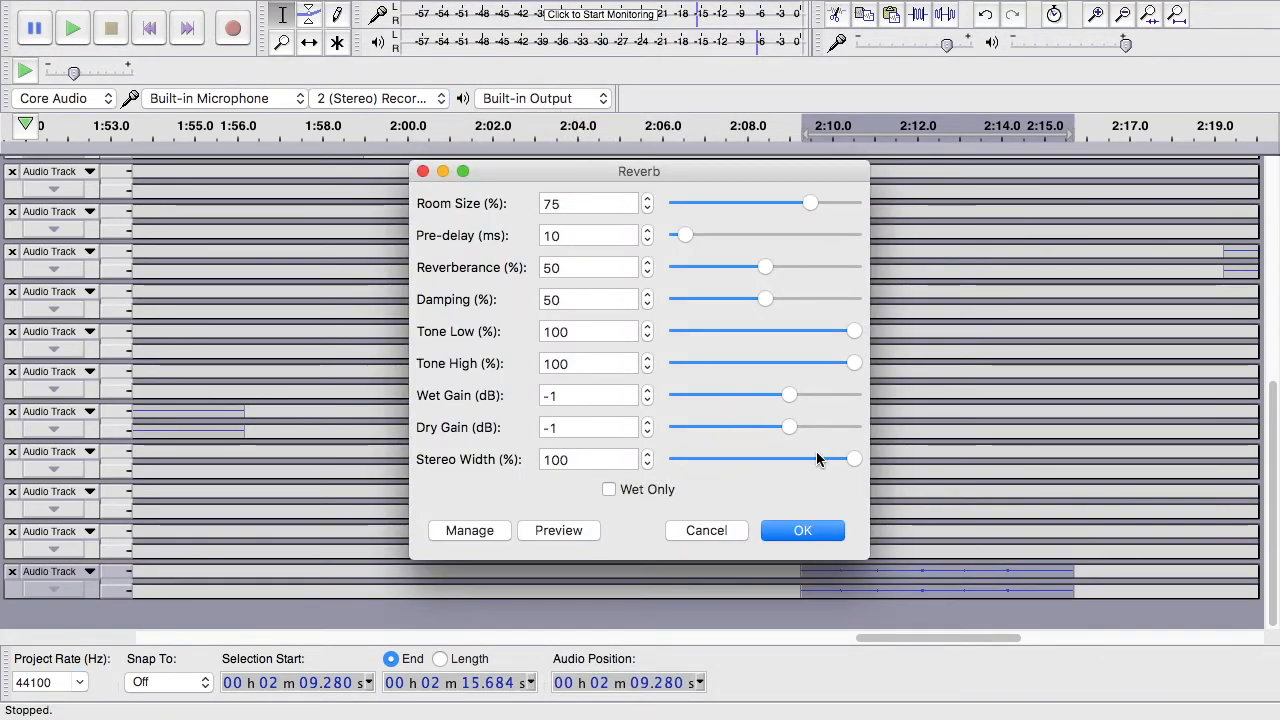
left_click(818, 533)
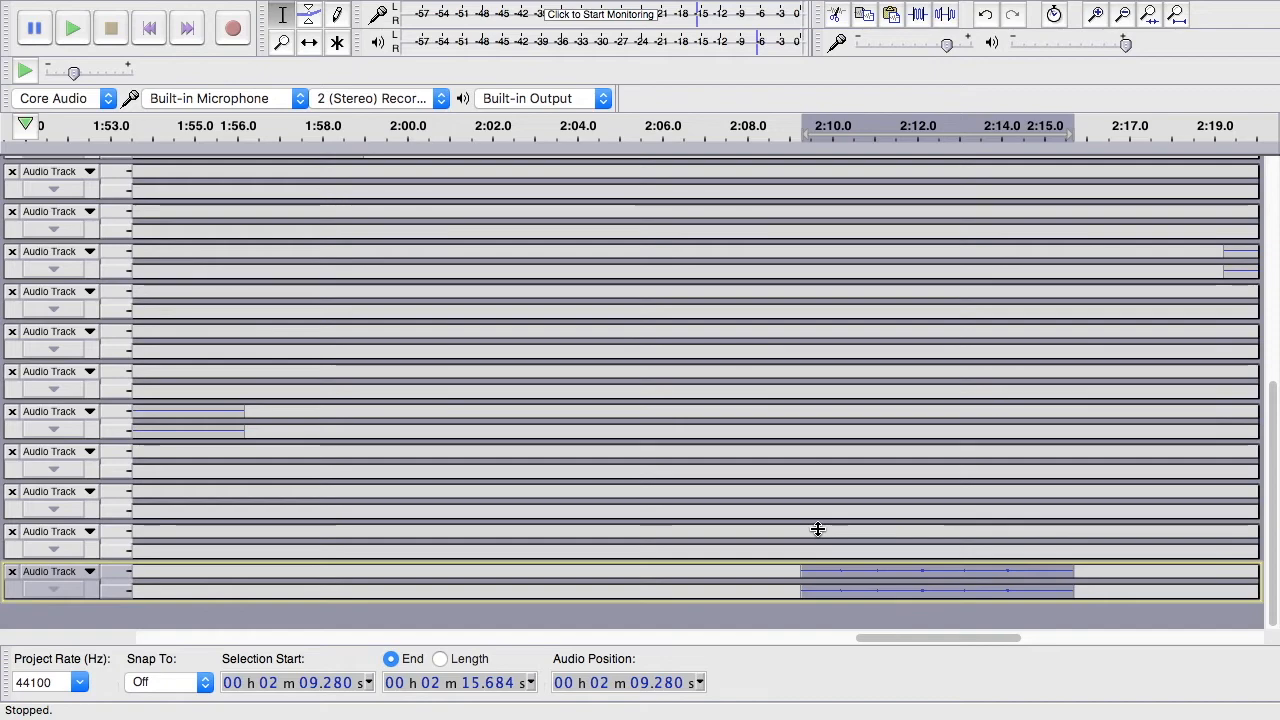
left_click(72, 43)
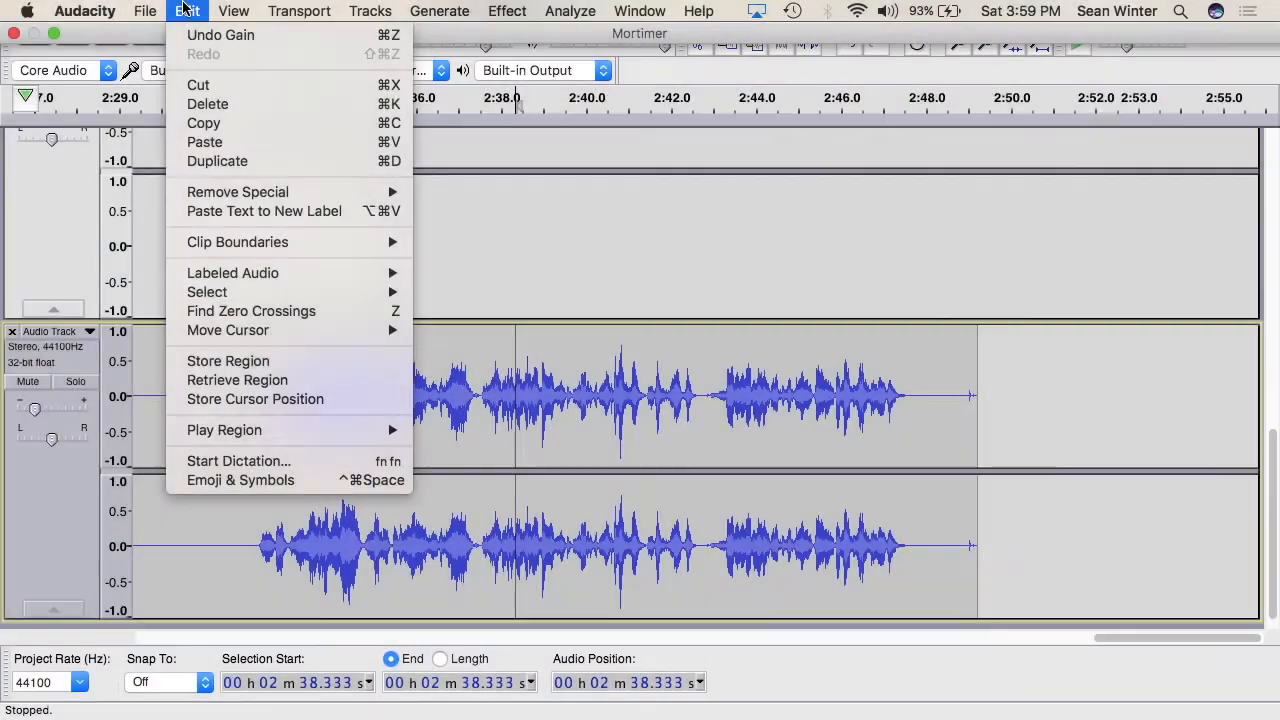
Split the clip on the last audio track at 2:38.333.
mouse_move(281, 194)
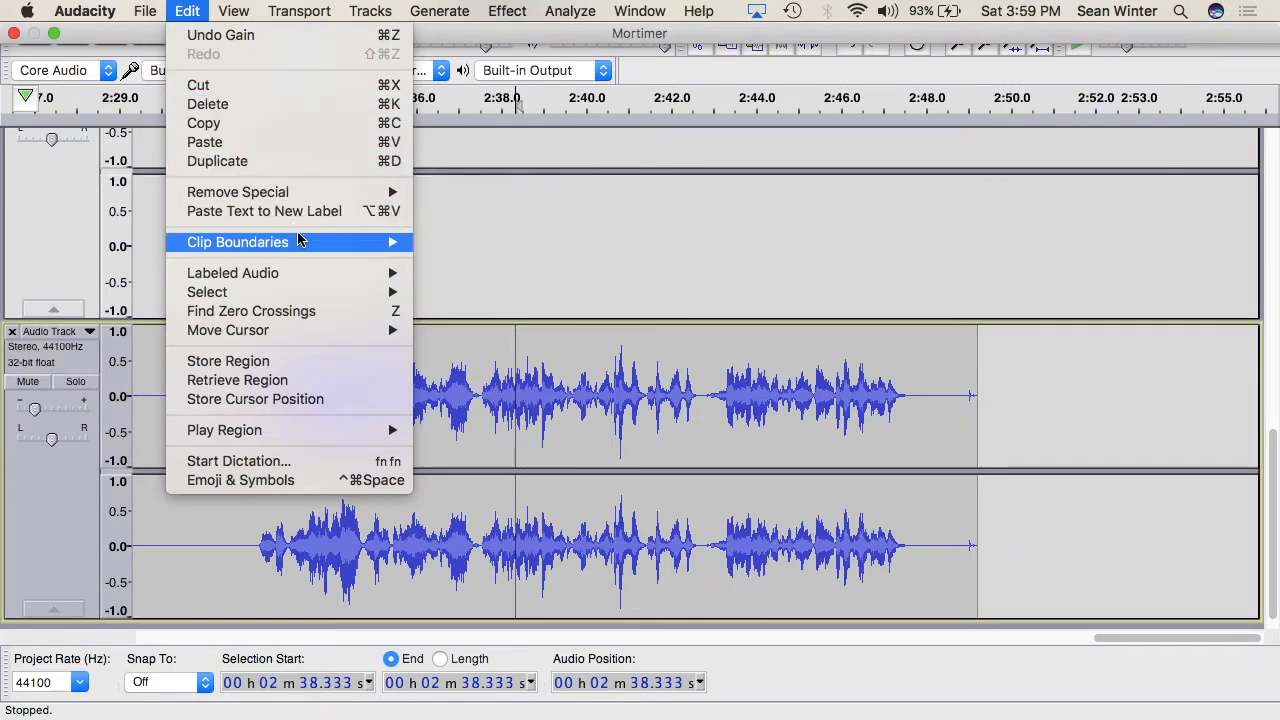
mouse_move(386, 242)
left_click(475, 248)
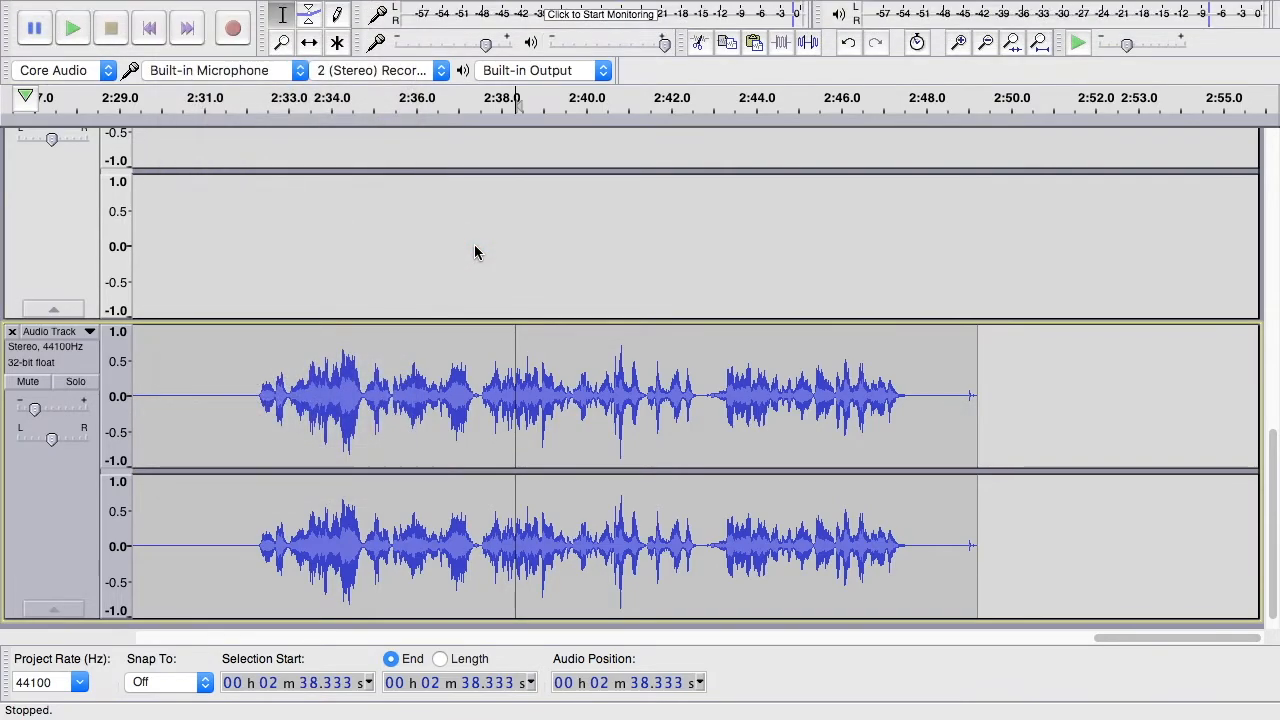
Apply Bass and Treble with treble at -30 dB to the clip after the 2:38.333 split, and play back across the split.
double_click(690, 346)
mouse_move(423, 8)
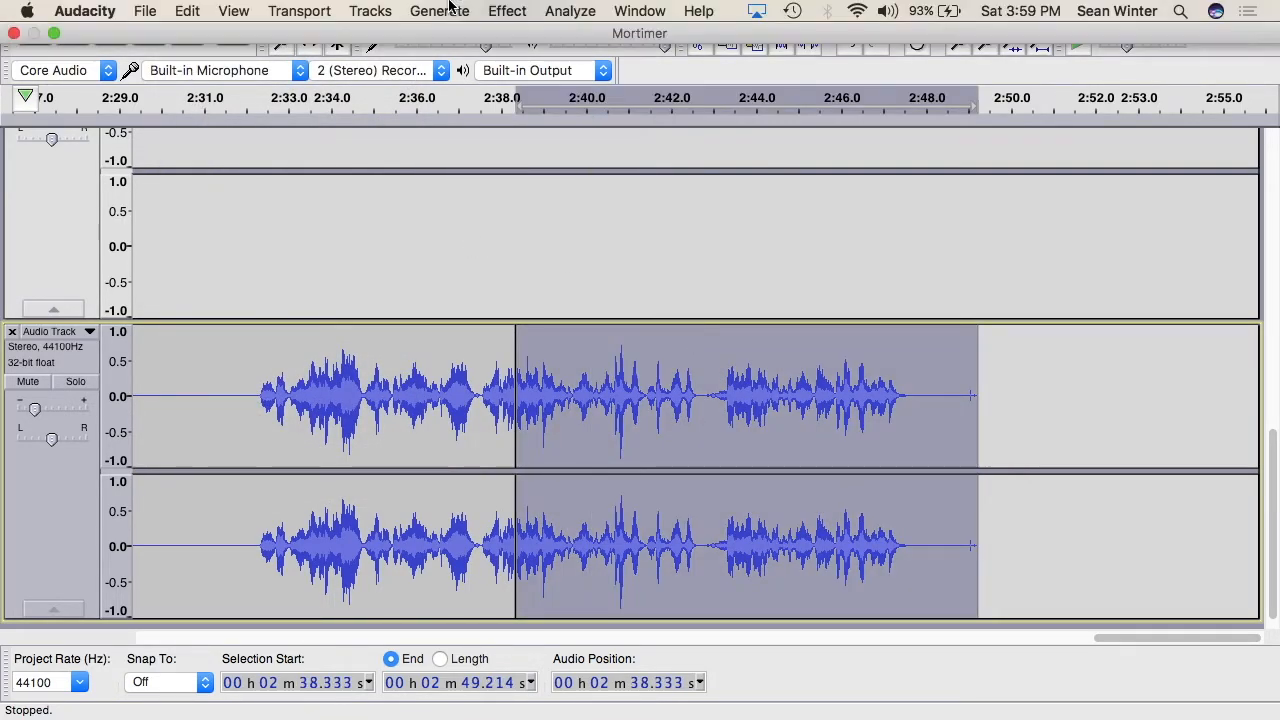
left_click(505, 12)
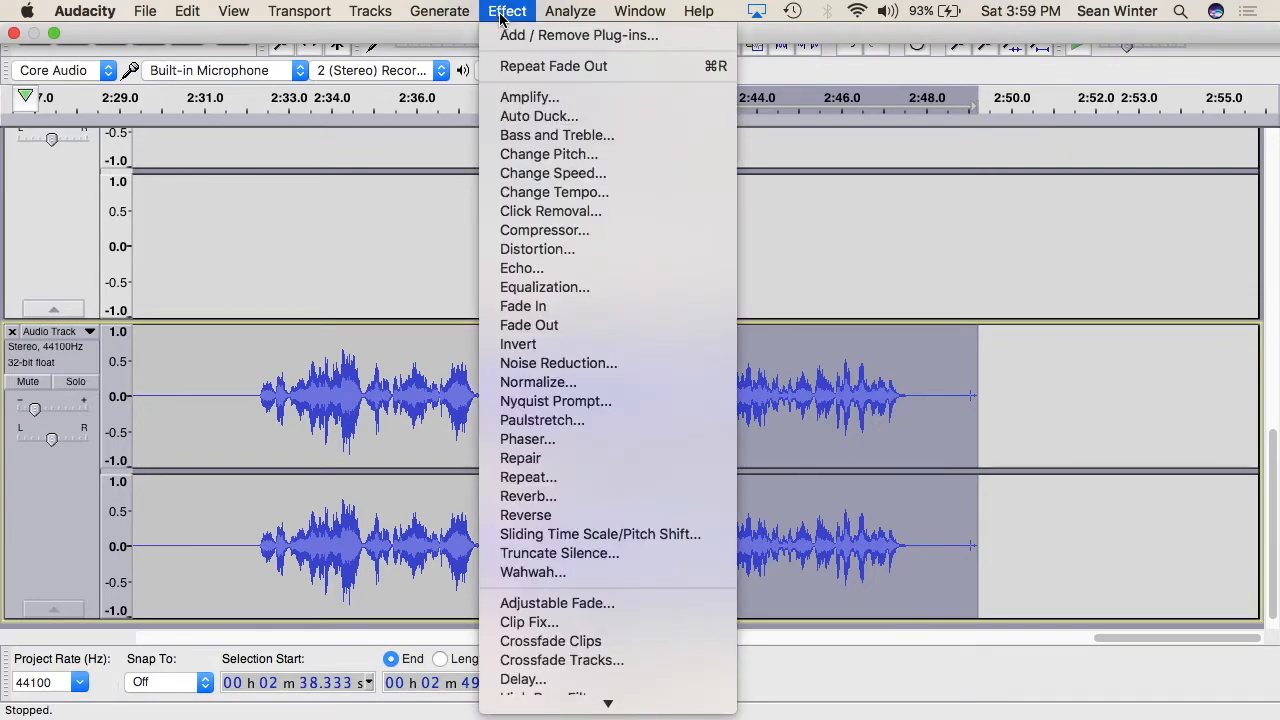
left_click(540, 134)
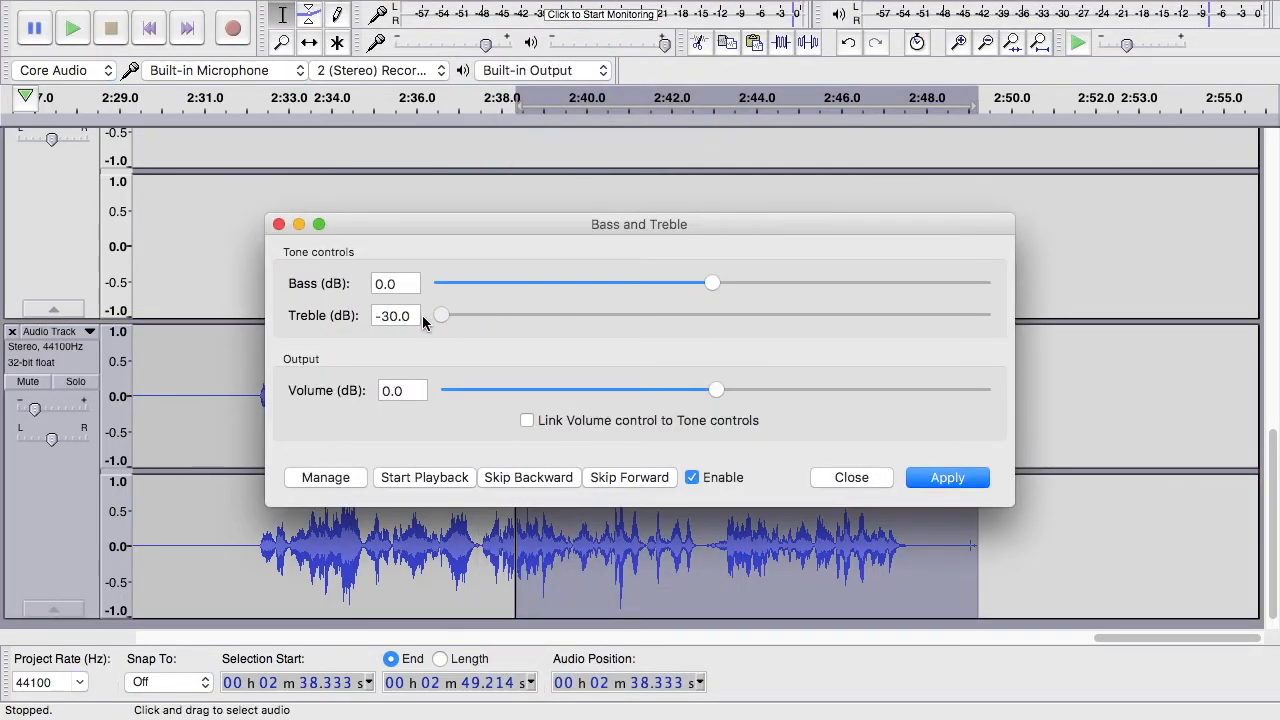
left_click(945, 478)
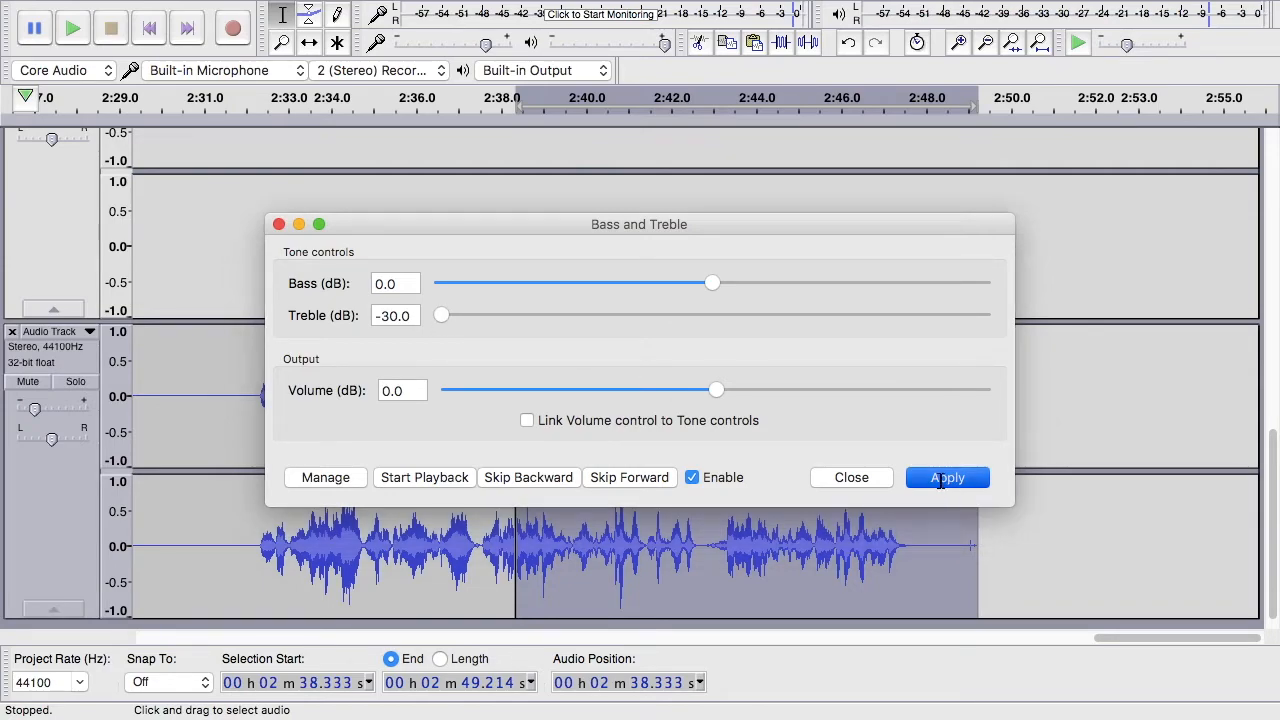
left_click(851, 478)
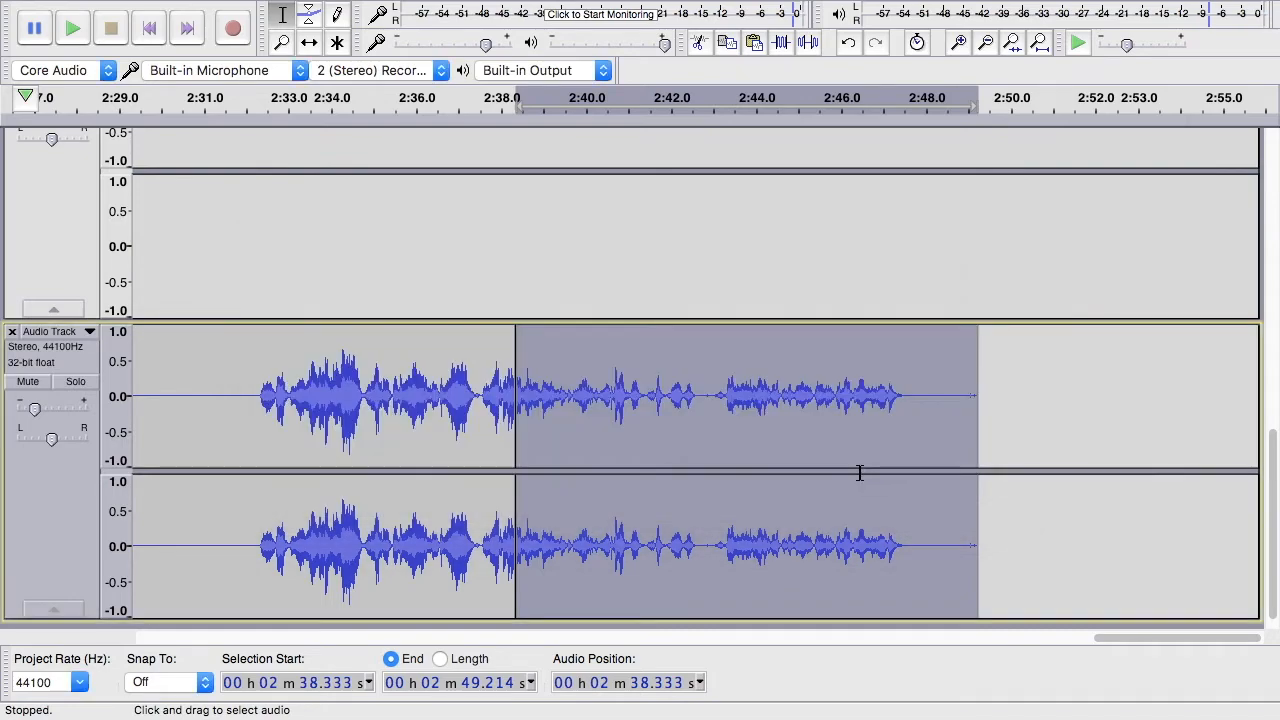
left_click(450, 104)
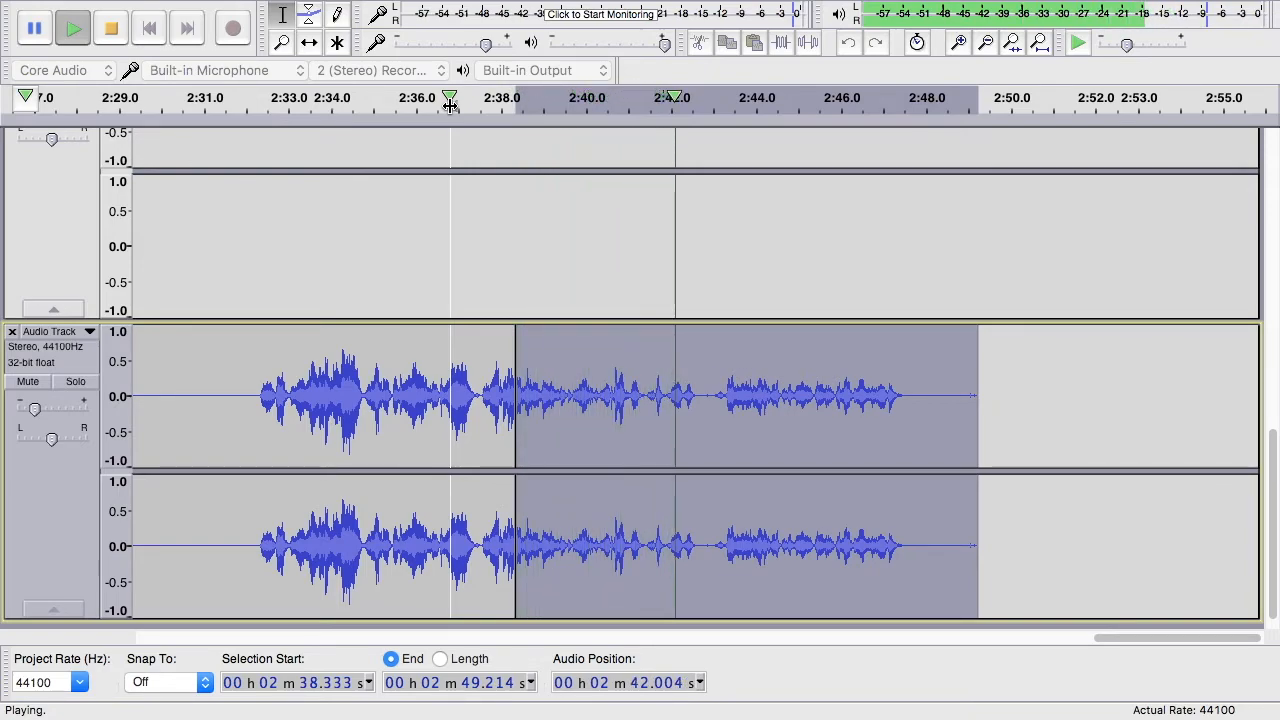
key("space")
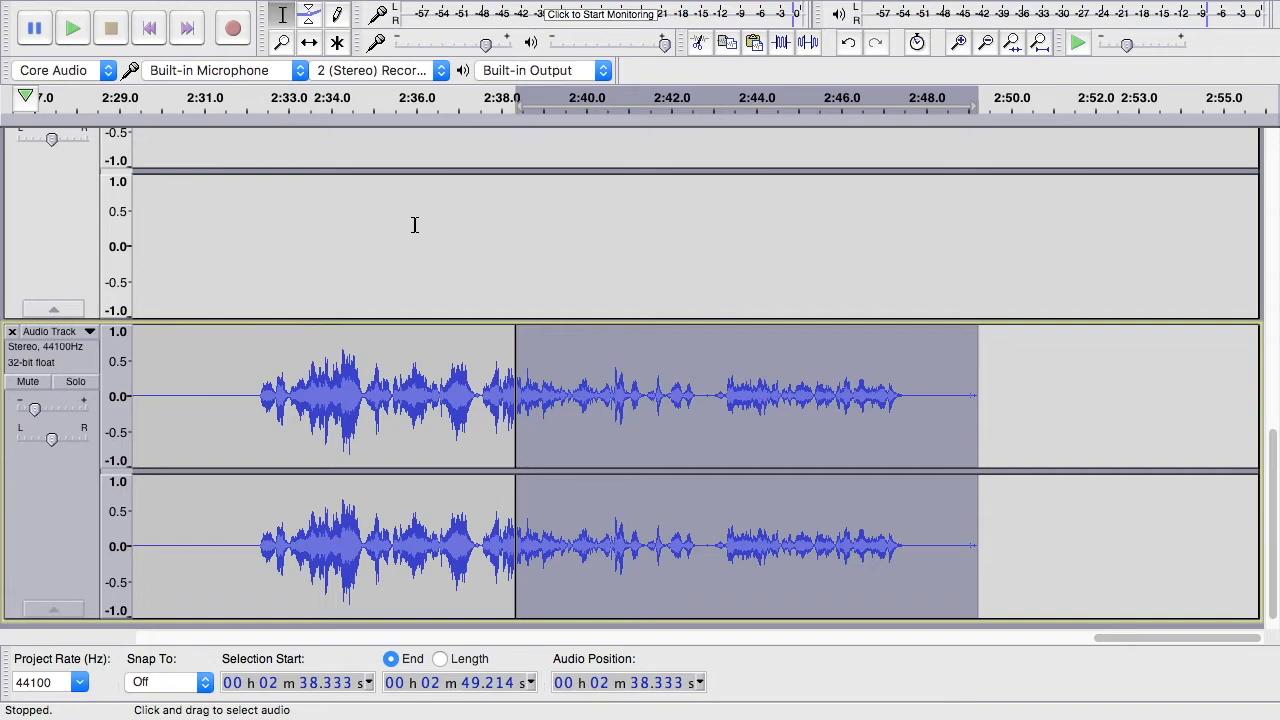